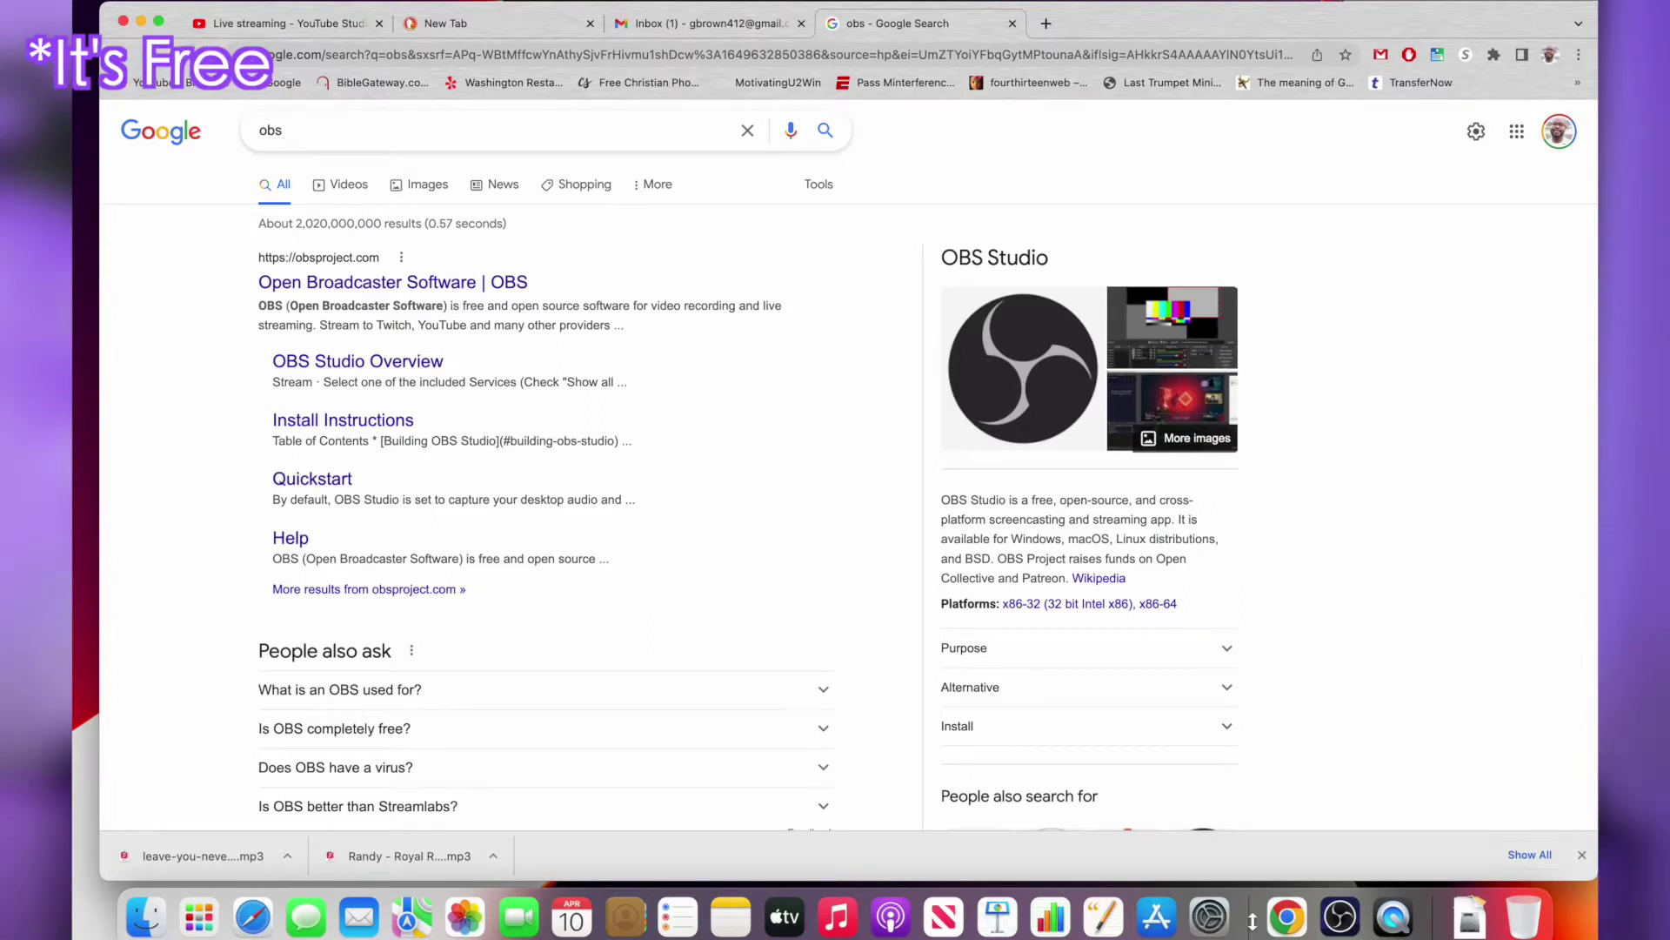
Minimize Chrome to bring the OBS Studio window into view
left_click(141, 22)
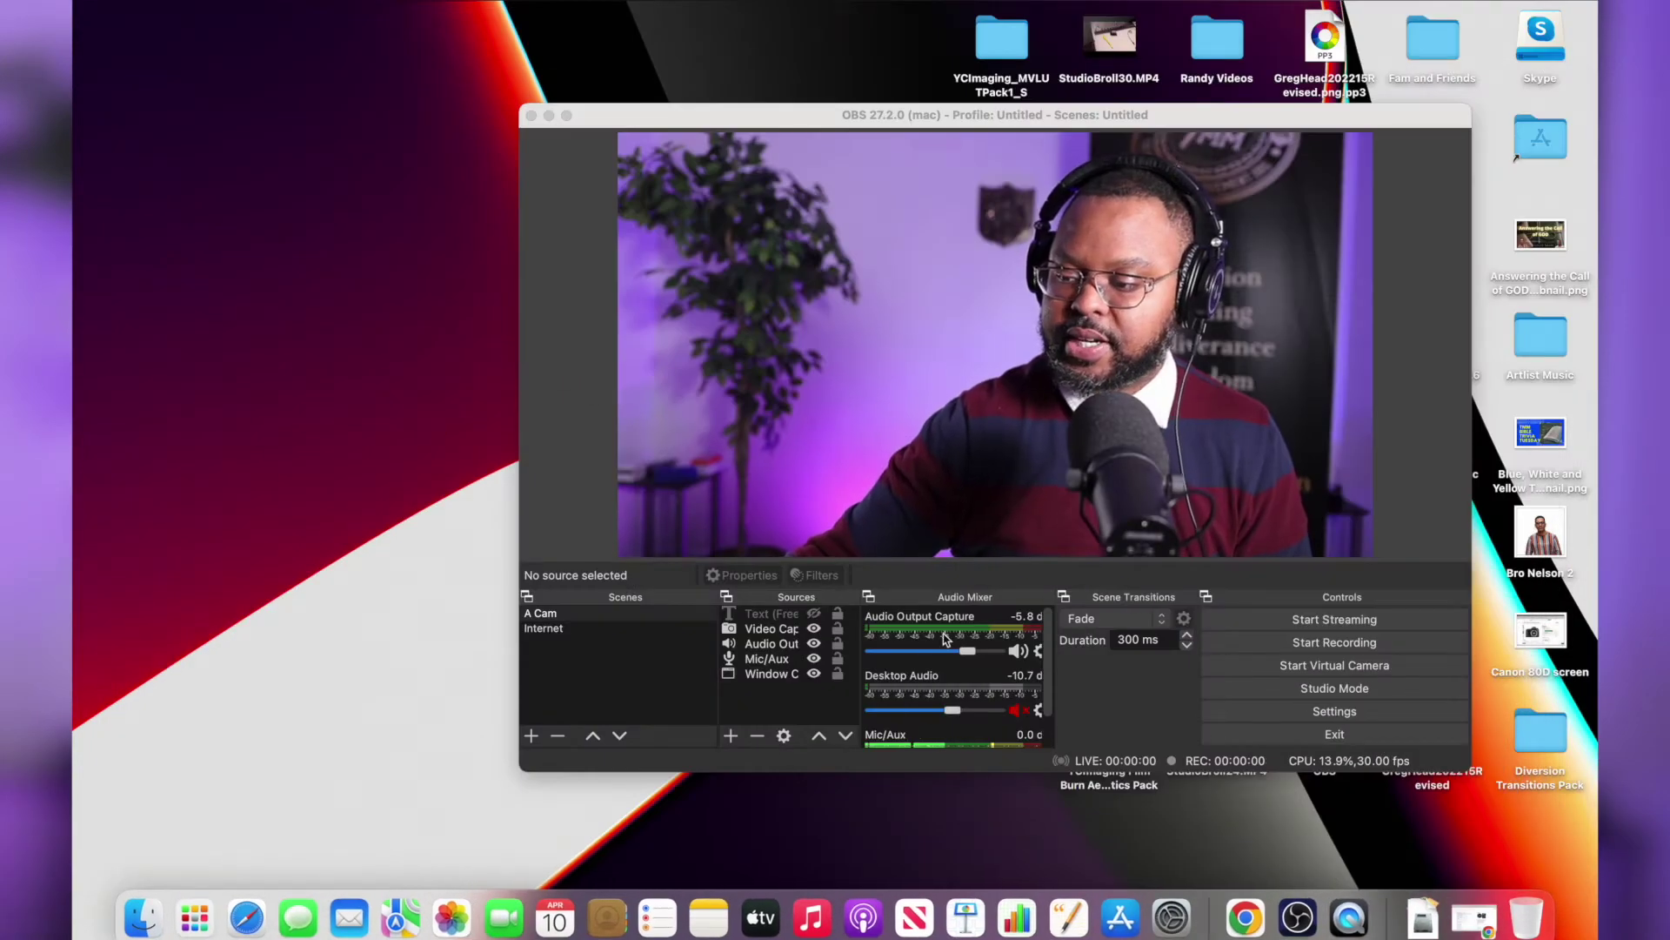
Make the OBS window full screen and select the Internet scene
left_click(566, 116)
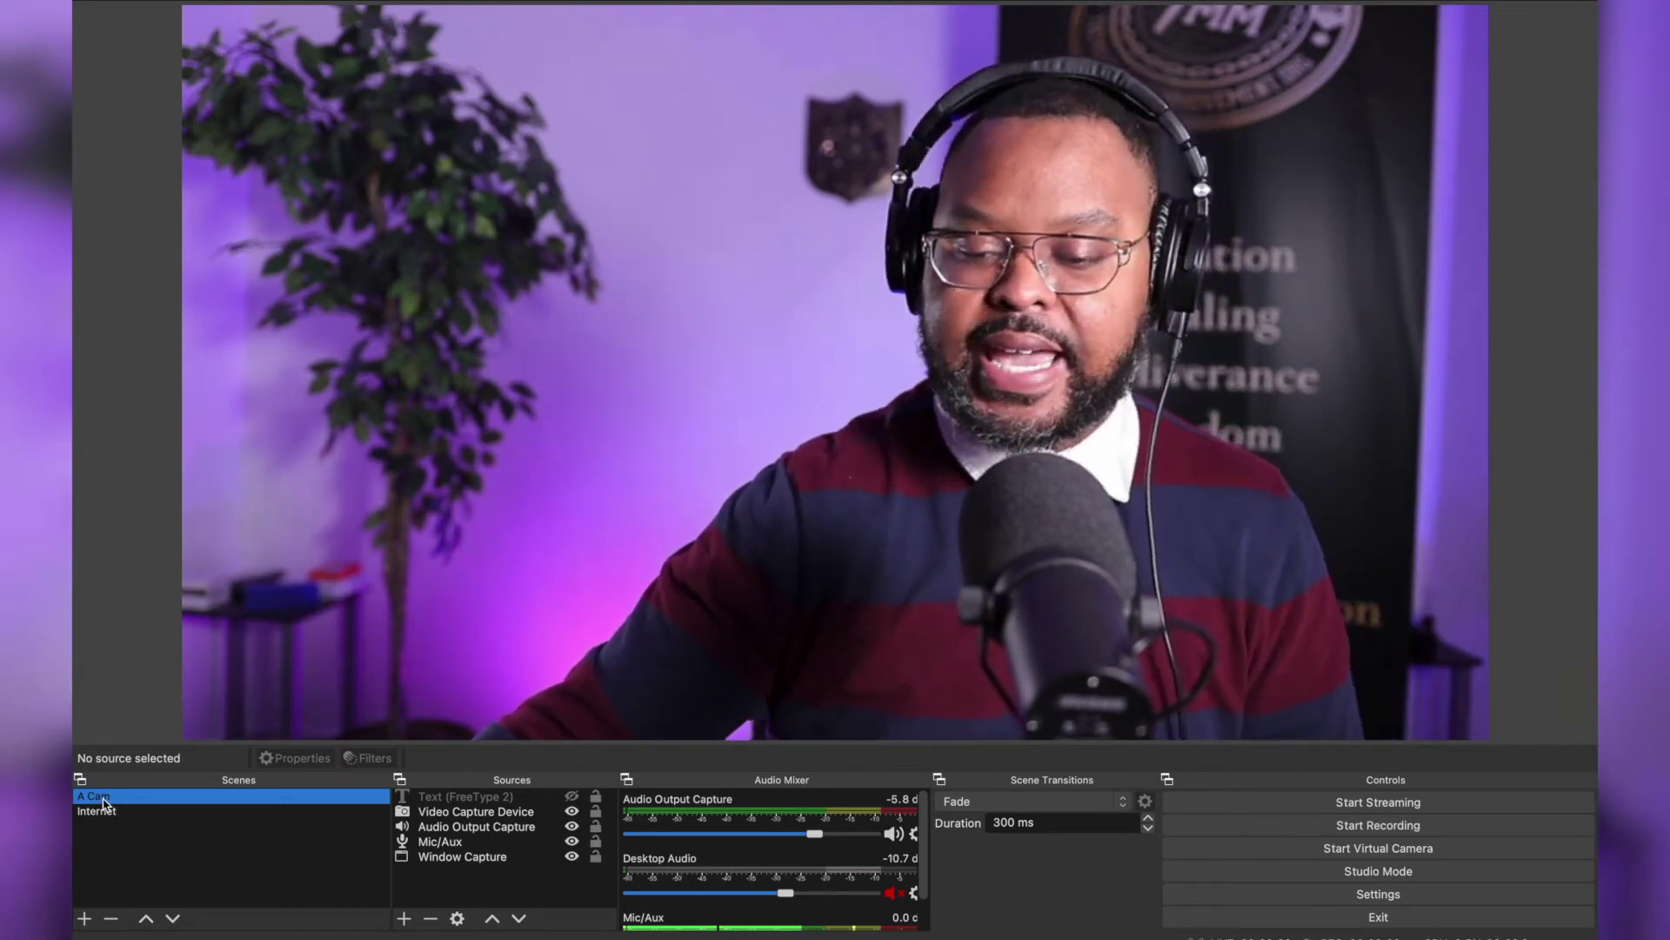
left_click(101, 811)
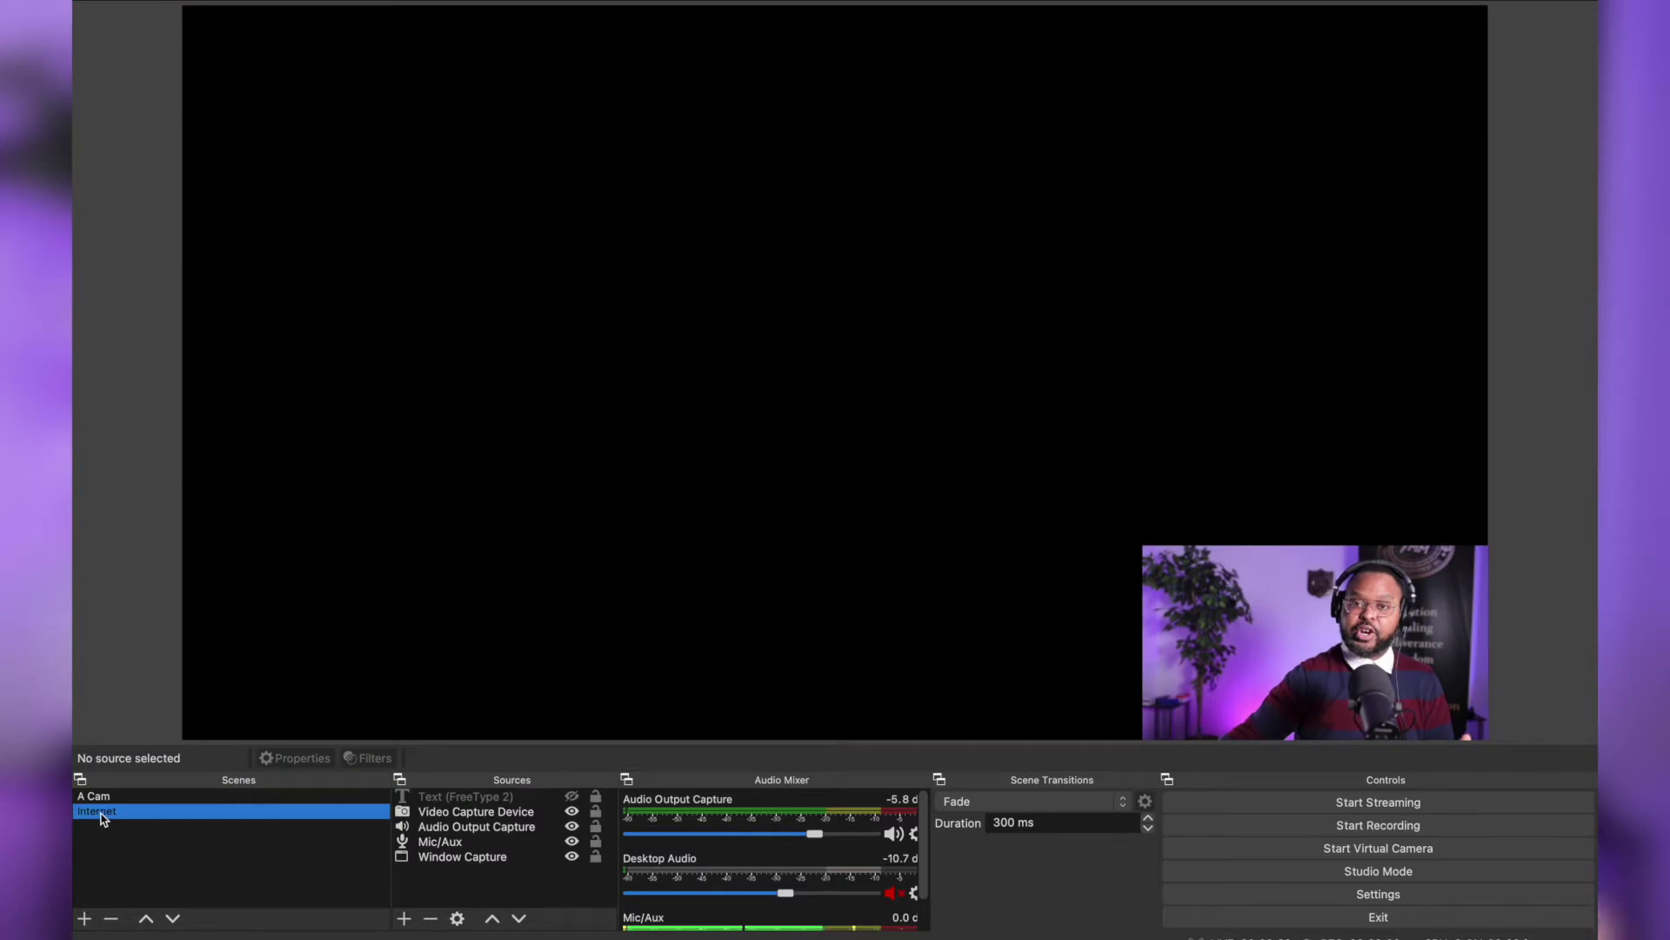
Add a new scene under Scenes and name it 'Livestream Test'
left_click(84, 918)
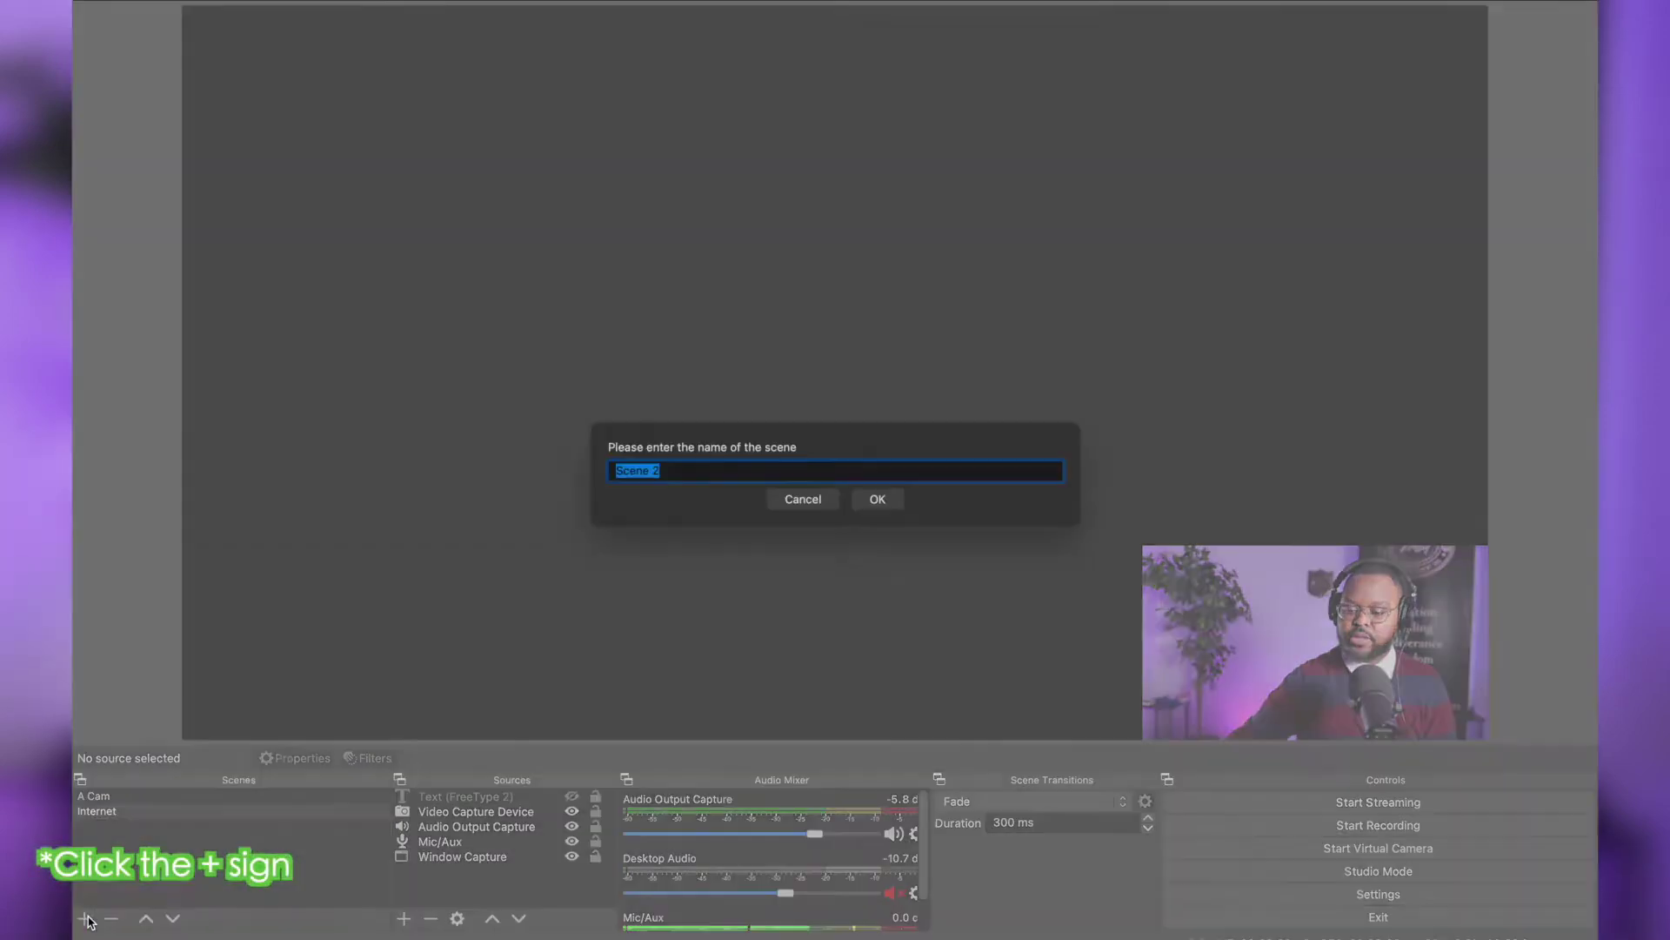
type("Live")
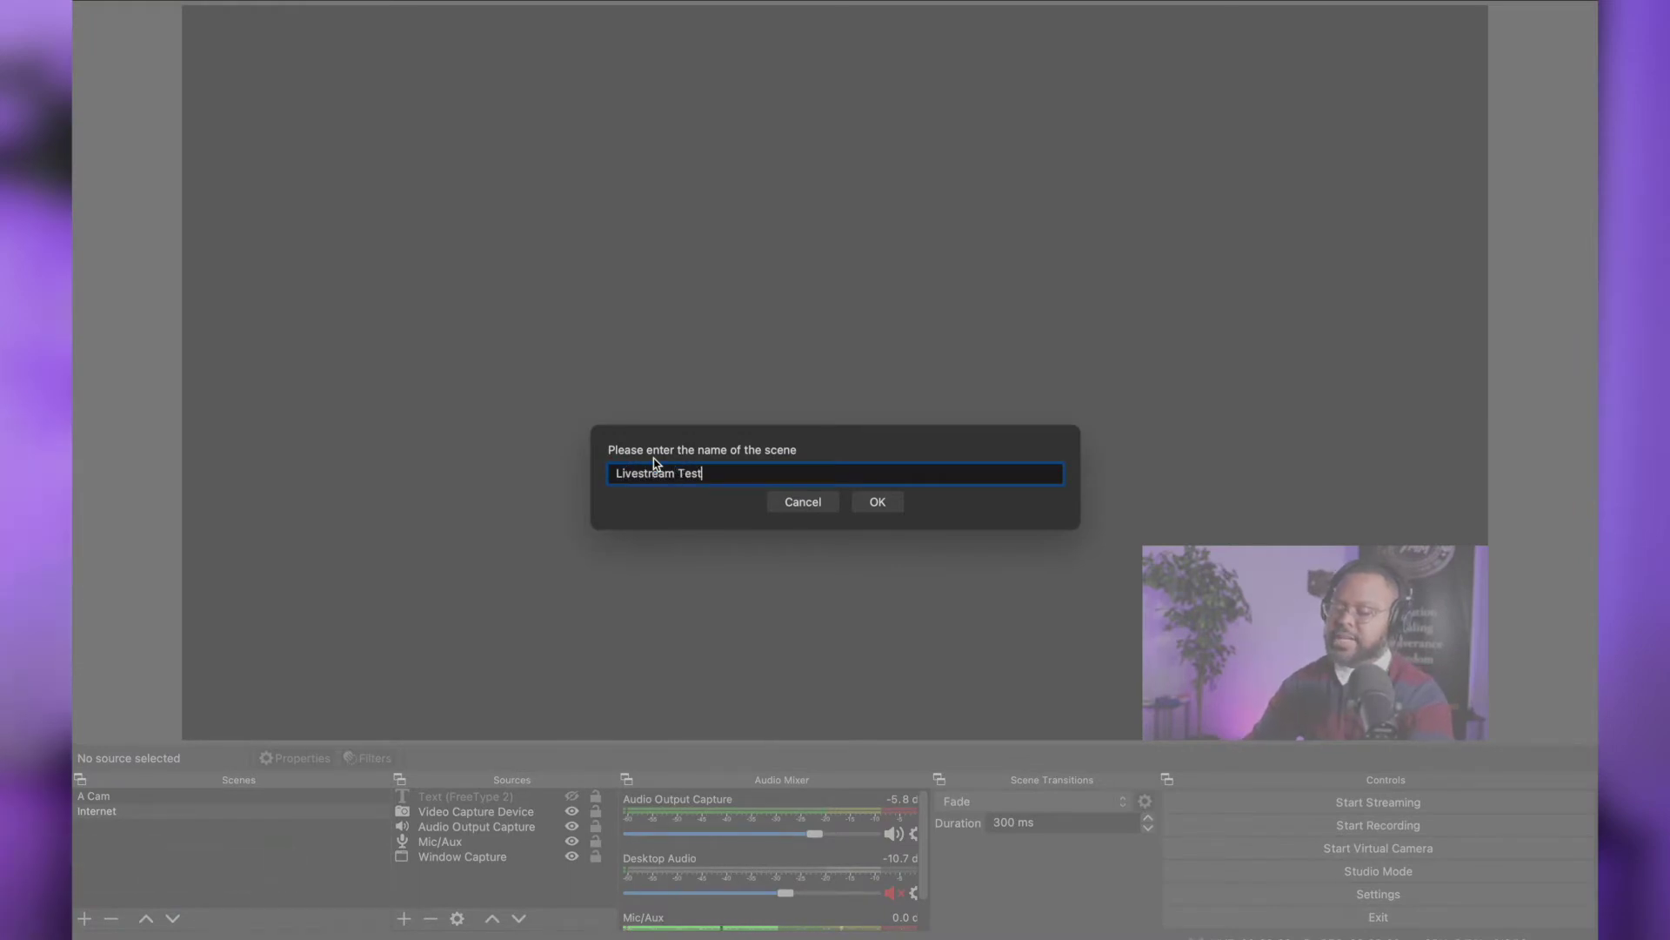
type("stream Test")
left_click(878, 501)
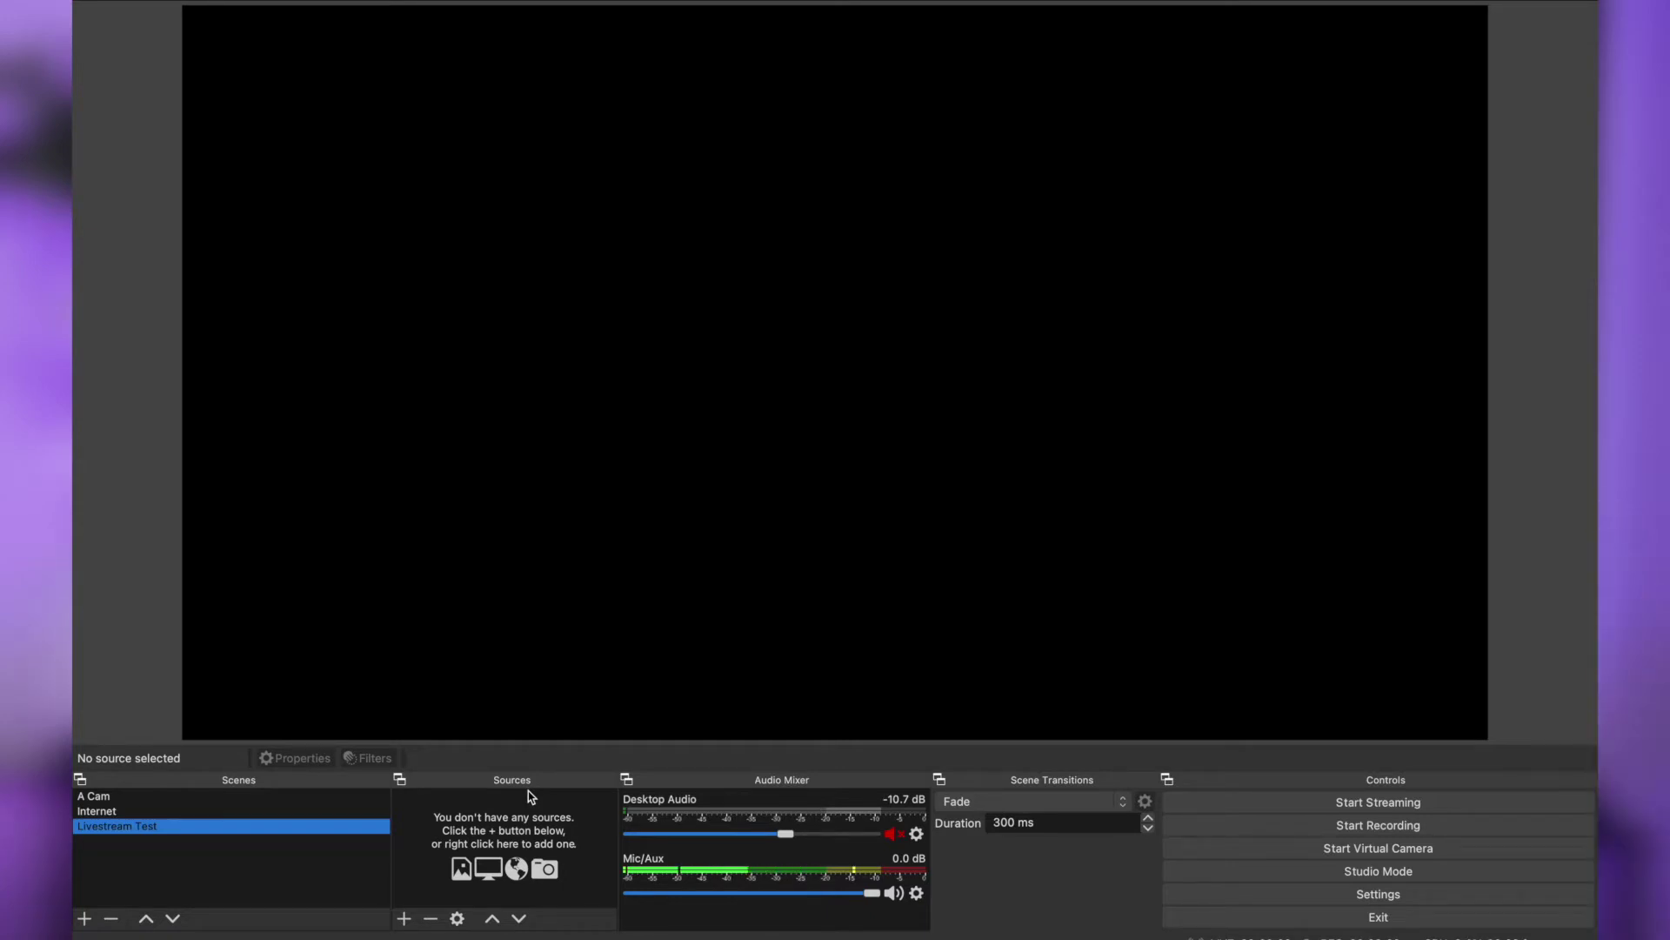
Add a Video Capture Device source named 'Canon 80D'
left_click(404, 919)
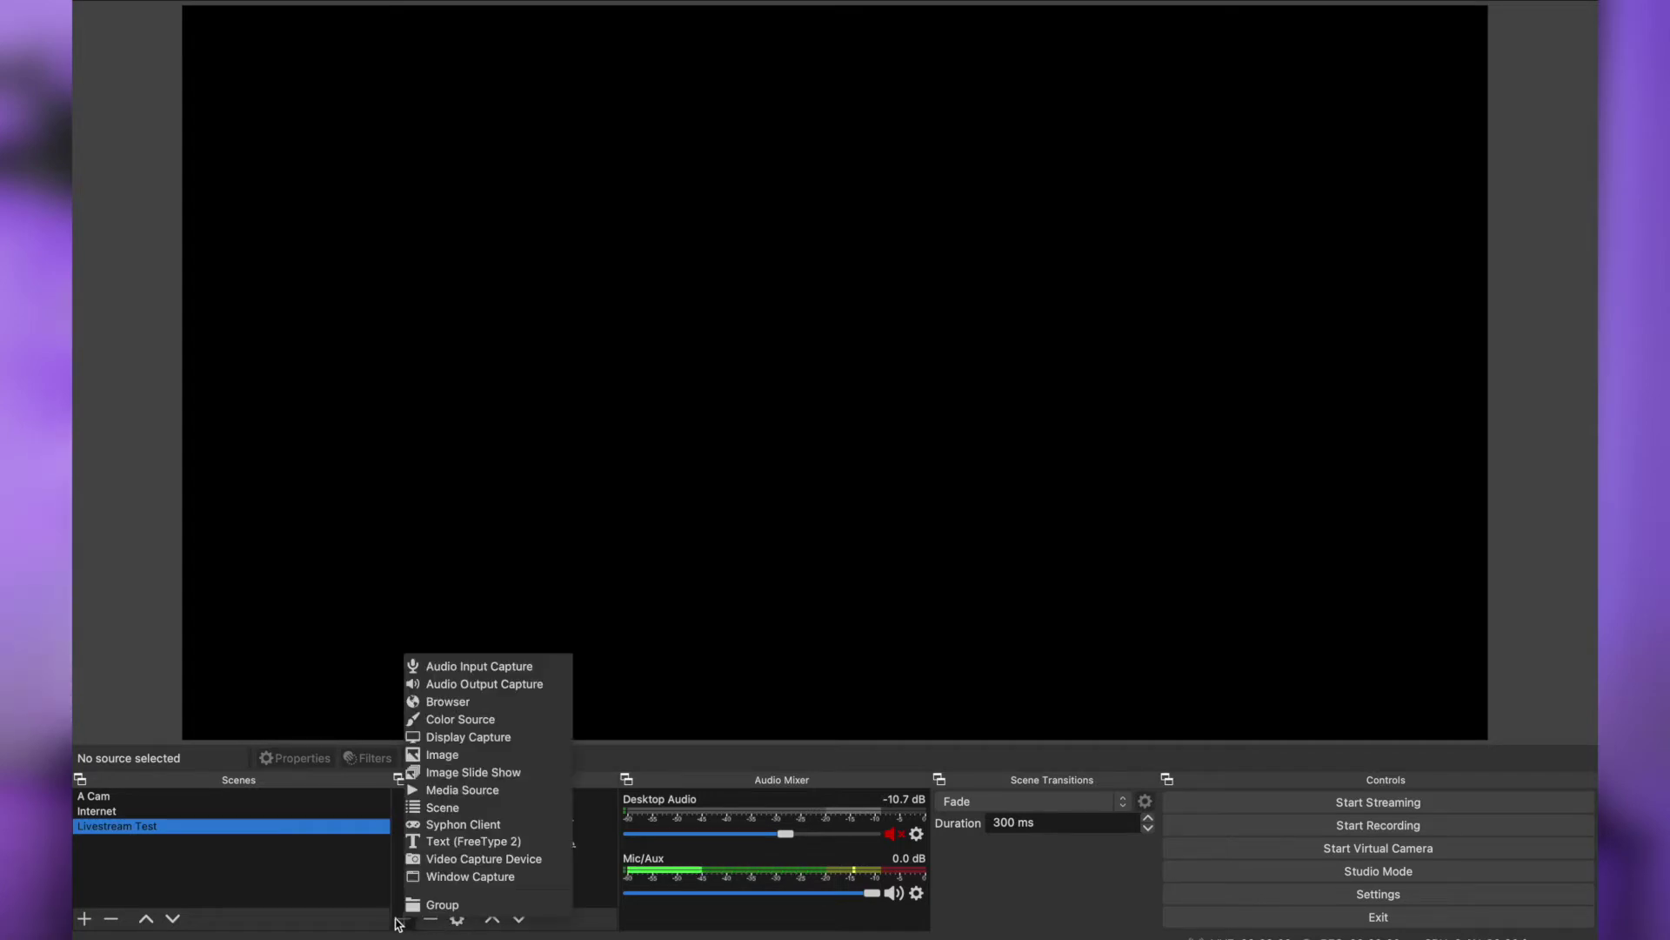
left_click(477, 866)
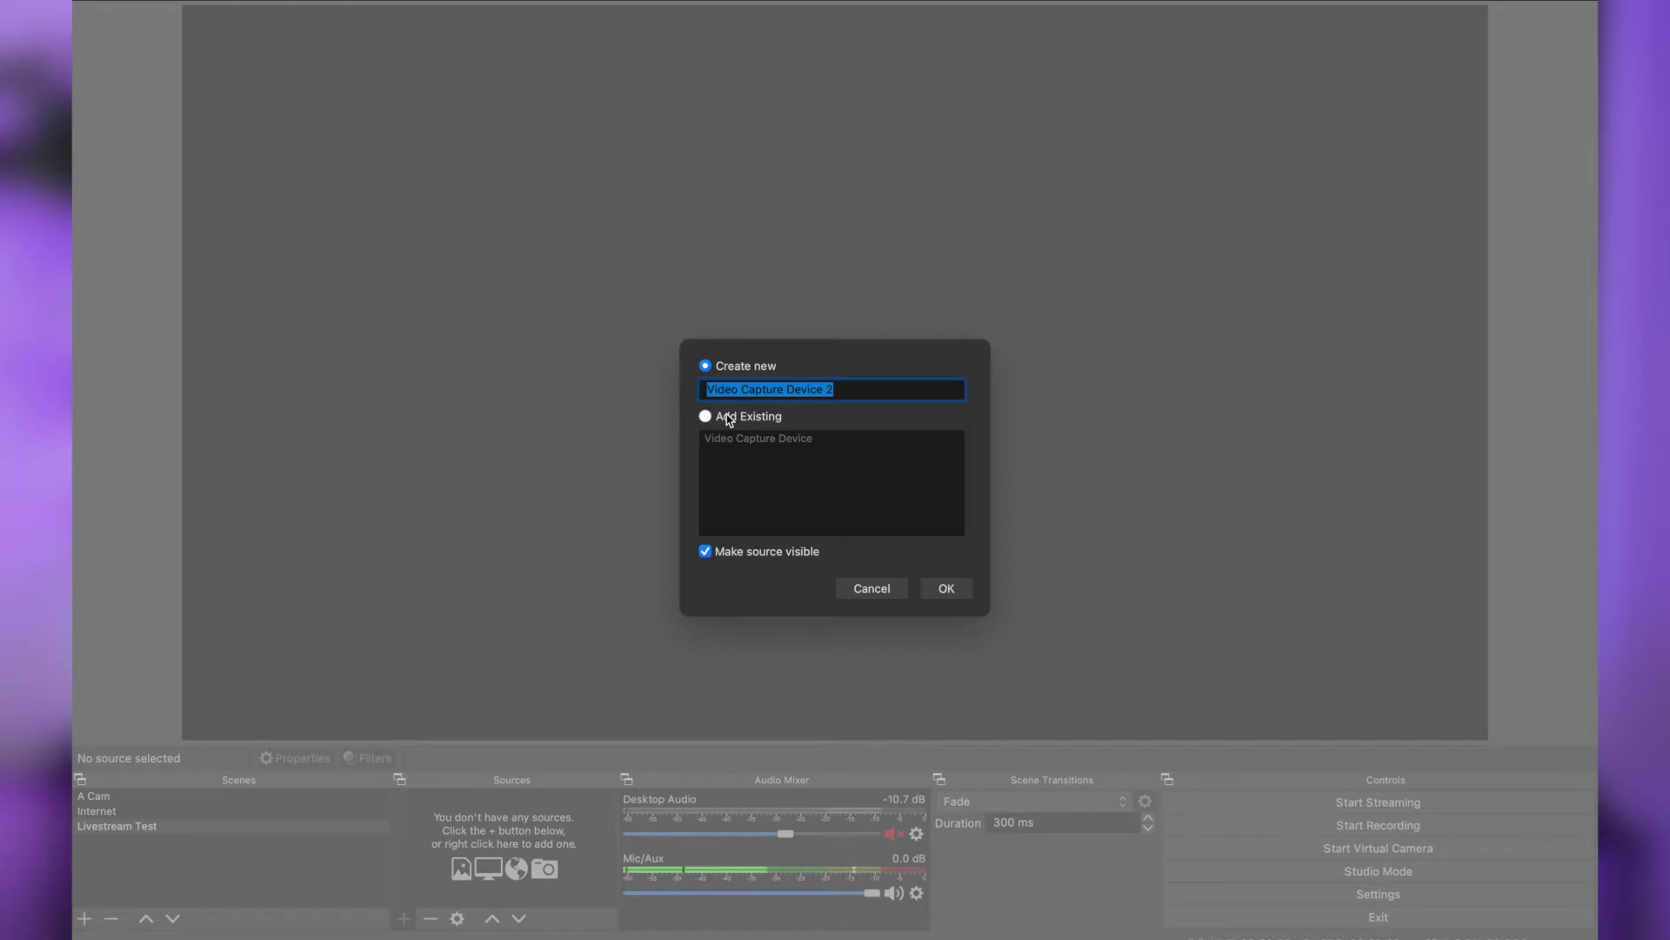
type("Canon 80D")
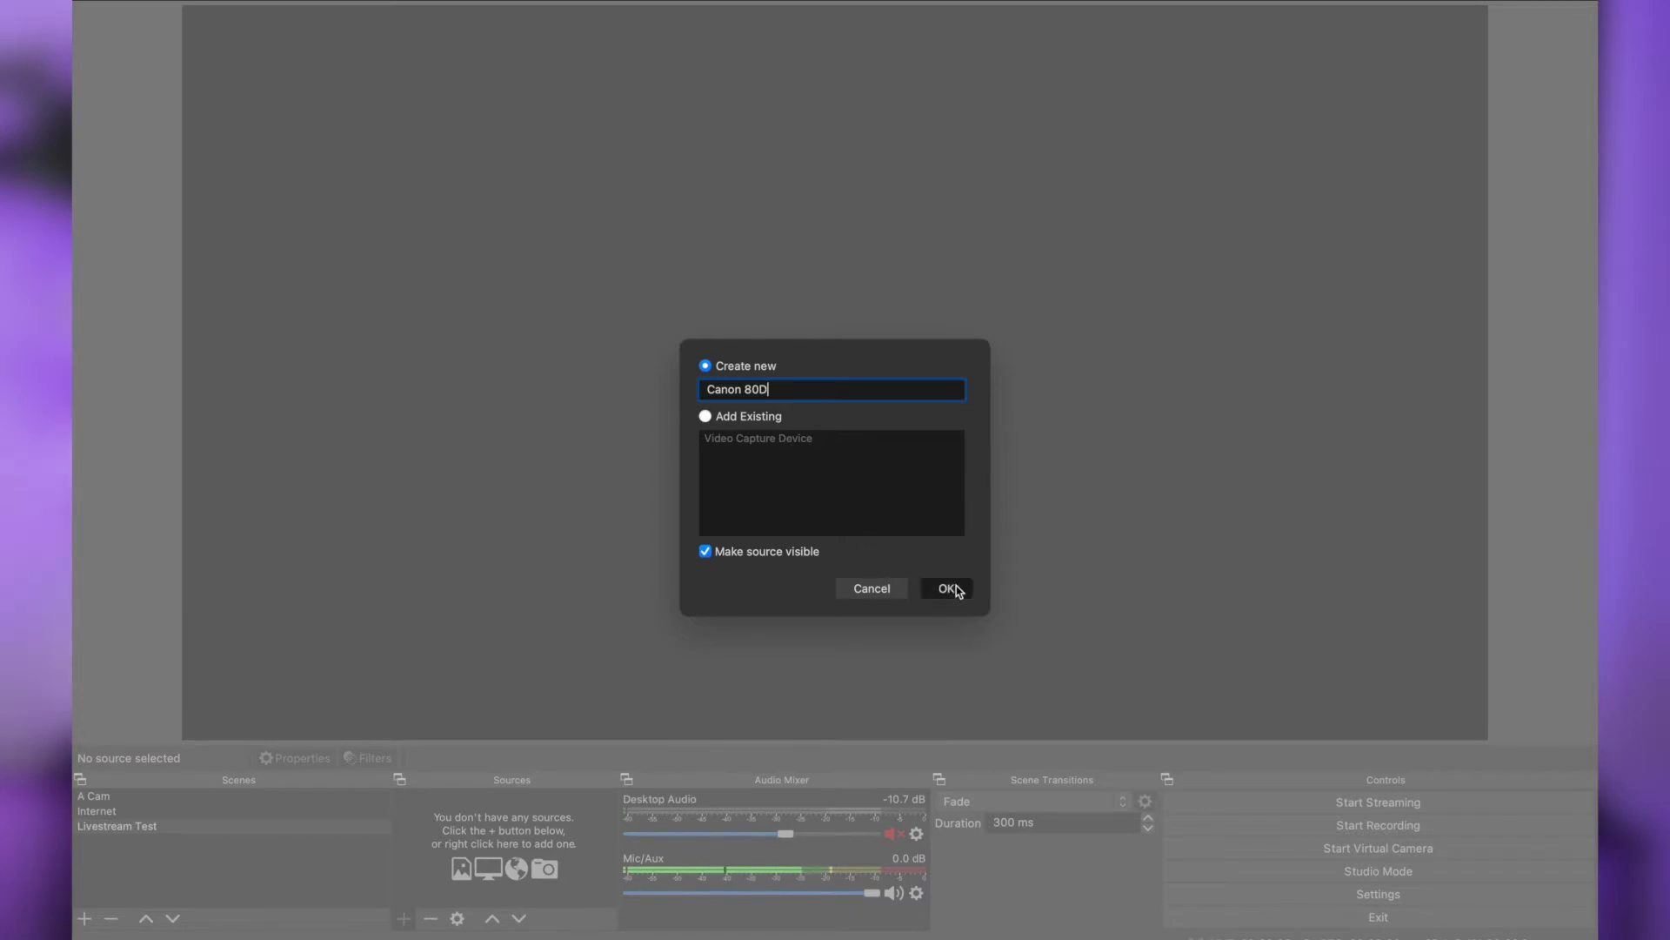
left_click(948, 589)
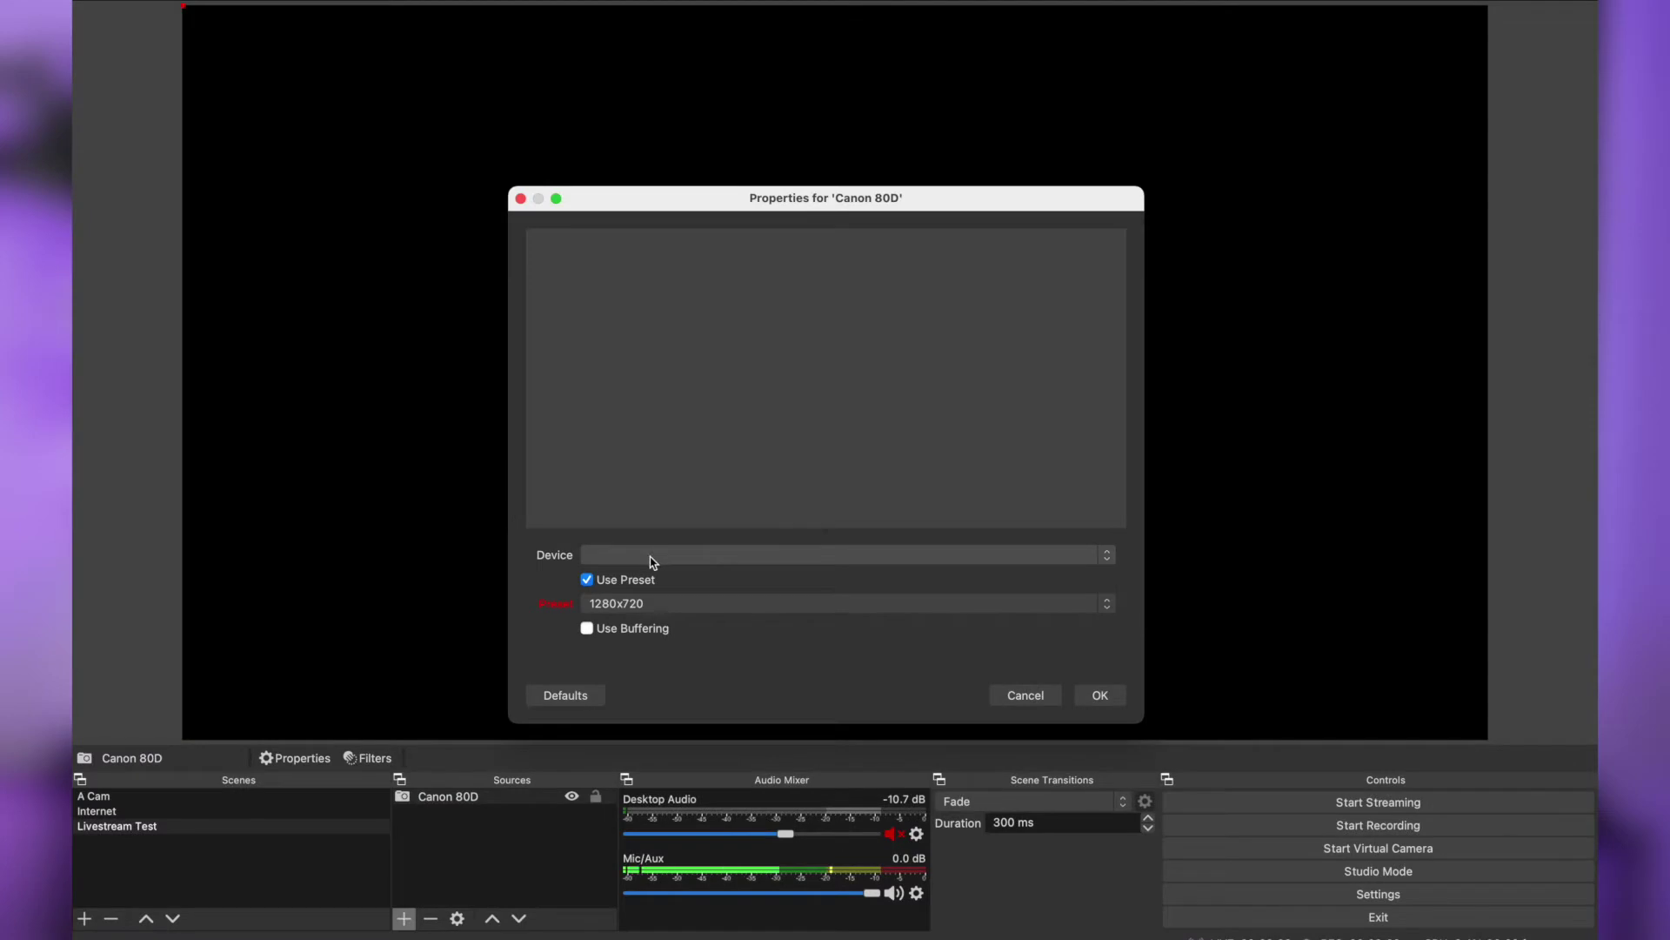
Set the Canon 80D device to EOS Webcam Utility with the 1280x720 preset
left_click(648, 558)
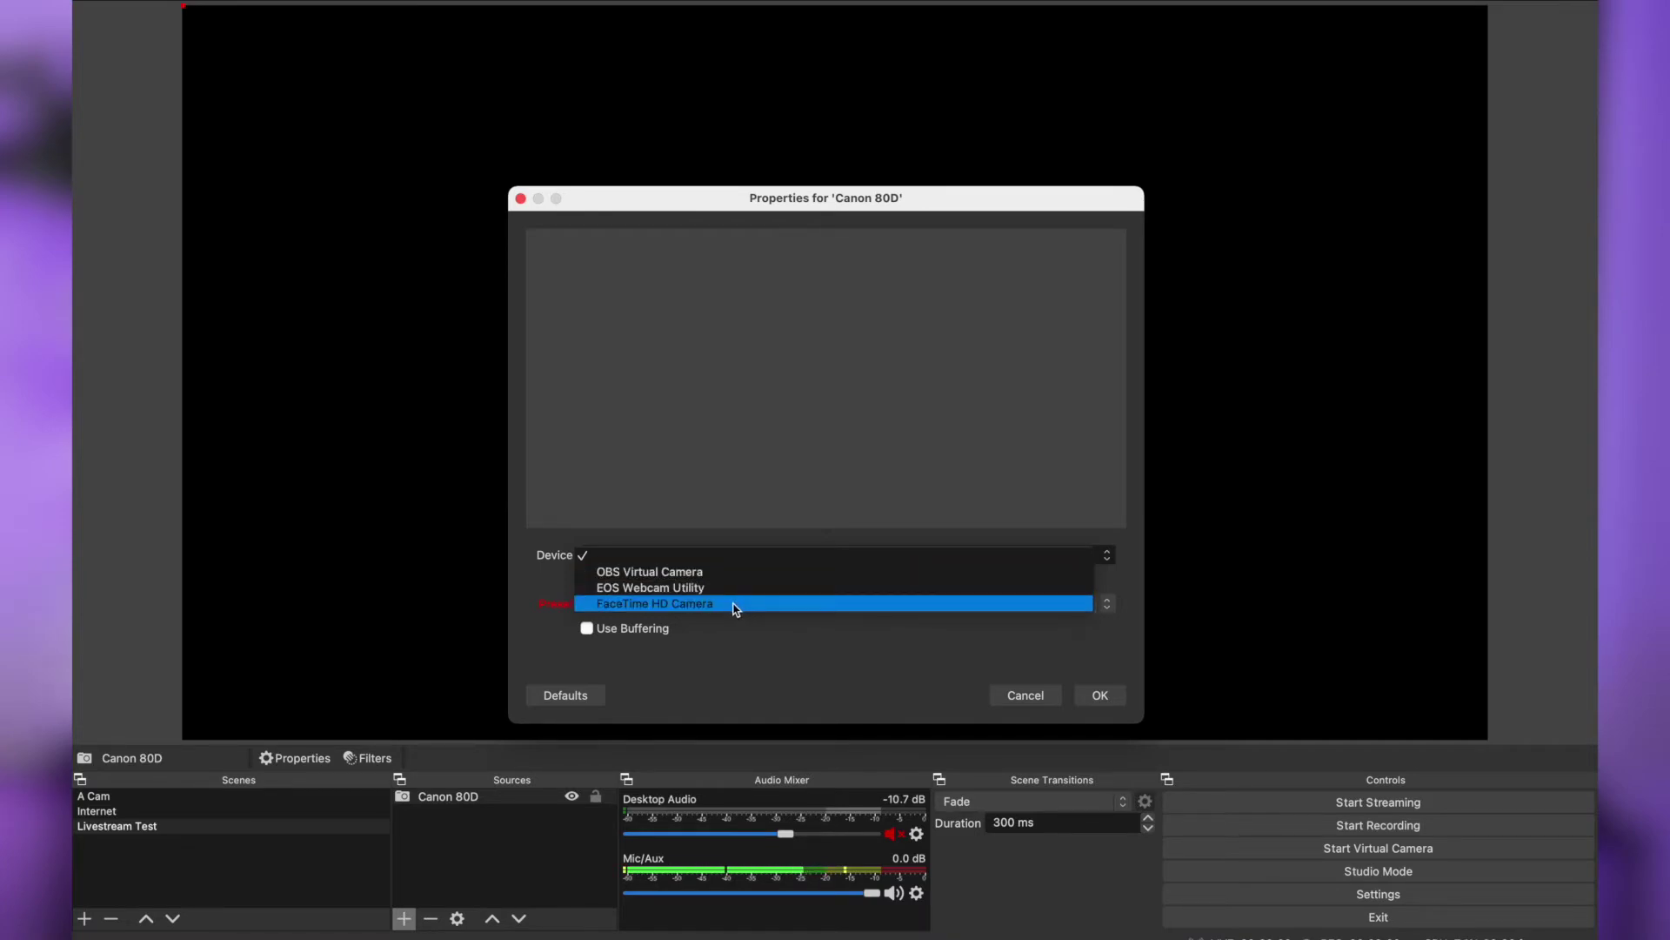
left_click(735, 609)
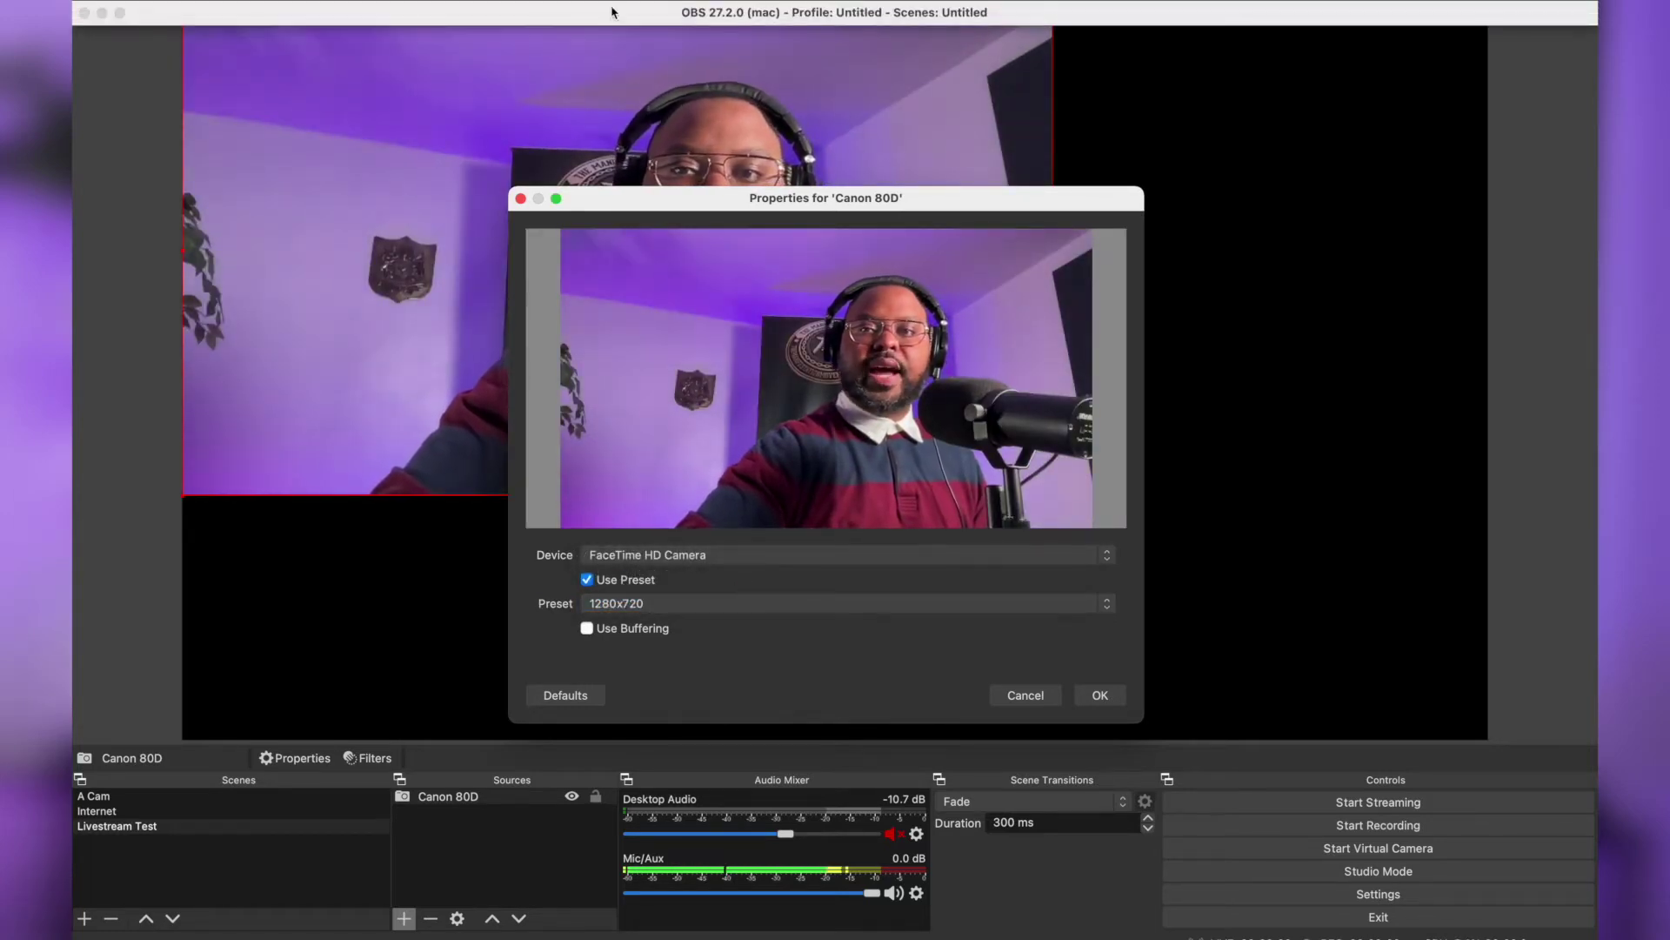
left_click(718, 555)
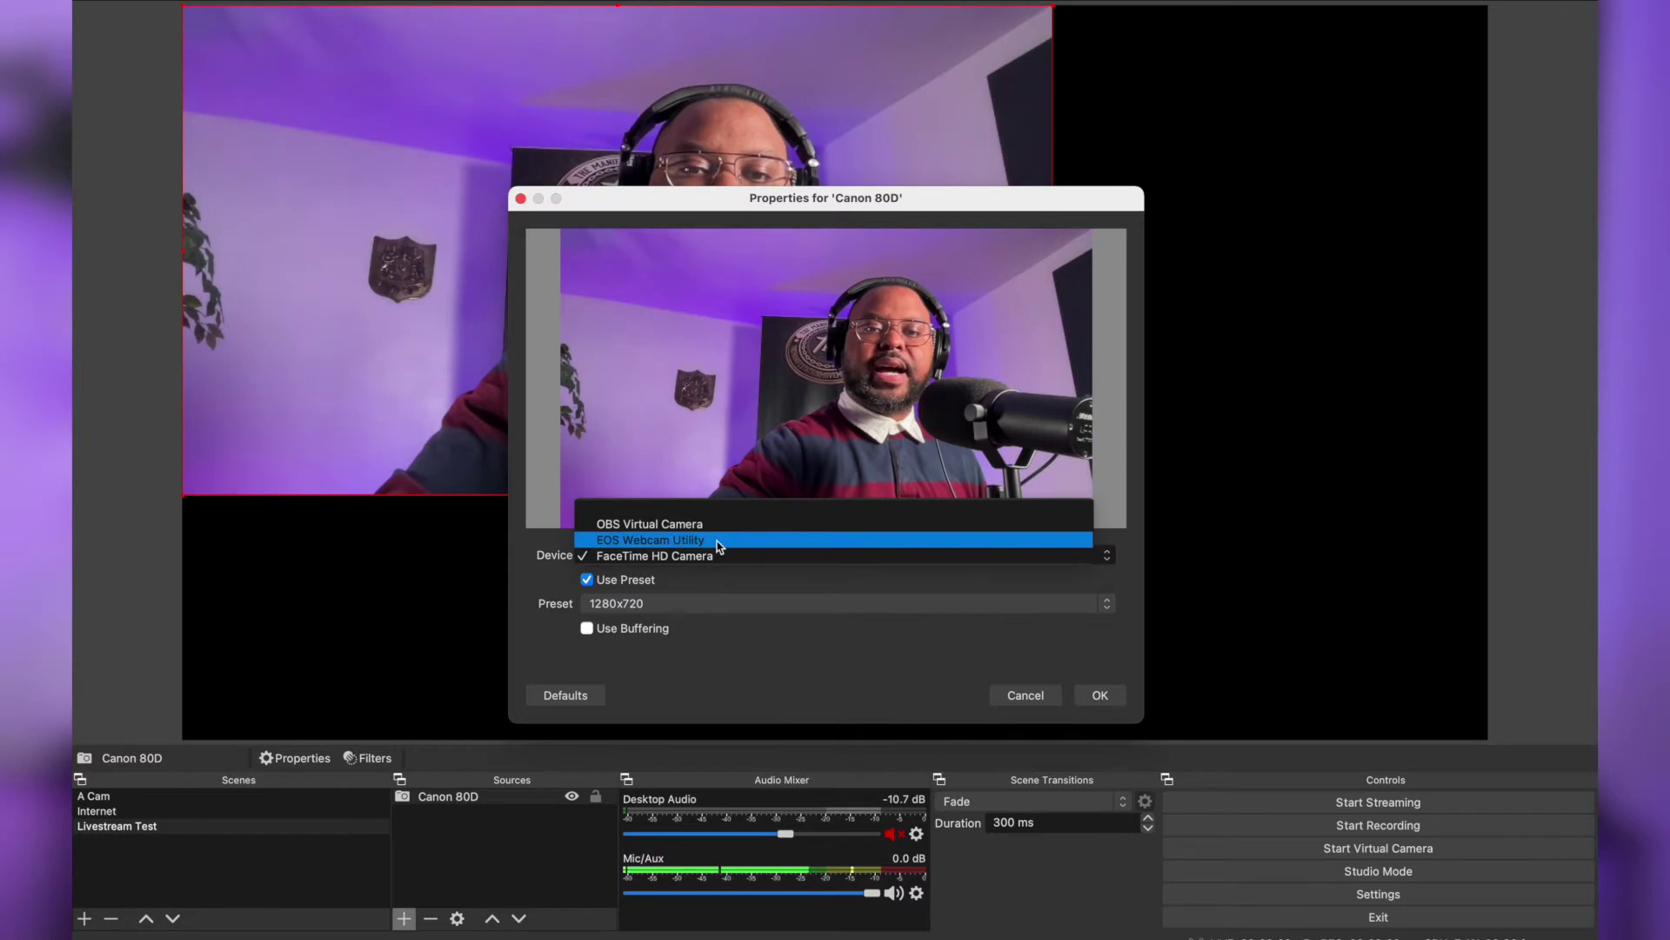
left_click(719, 541)
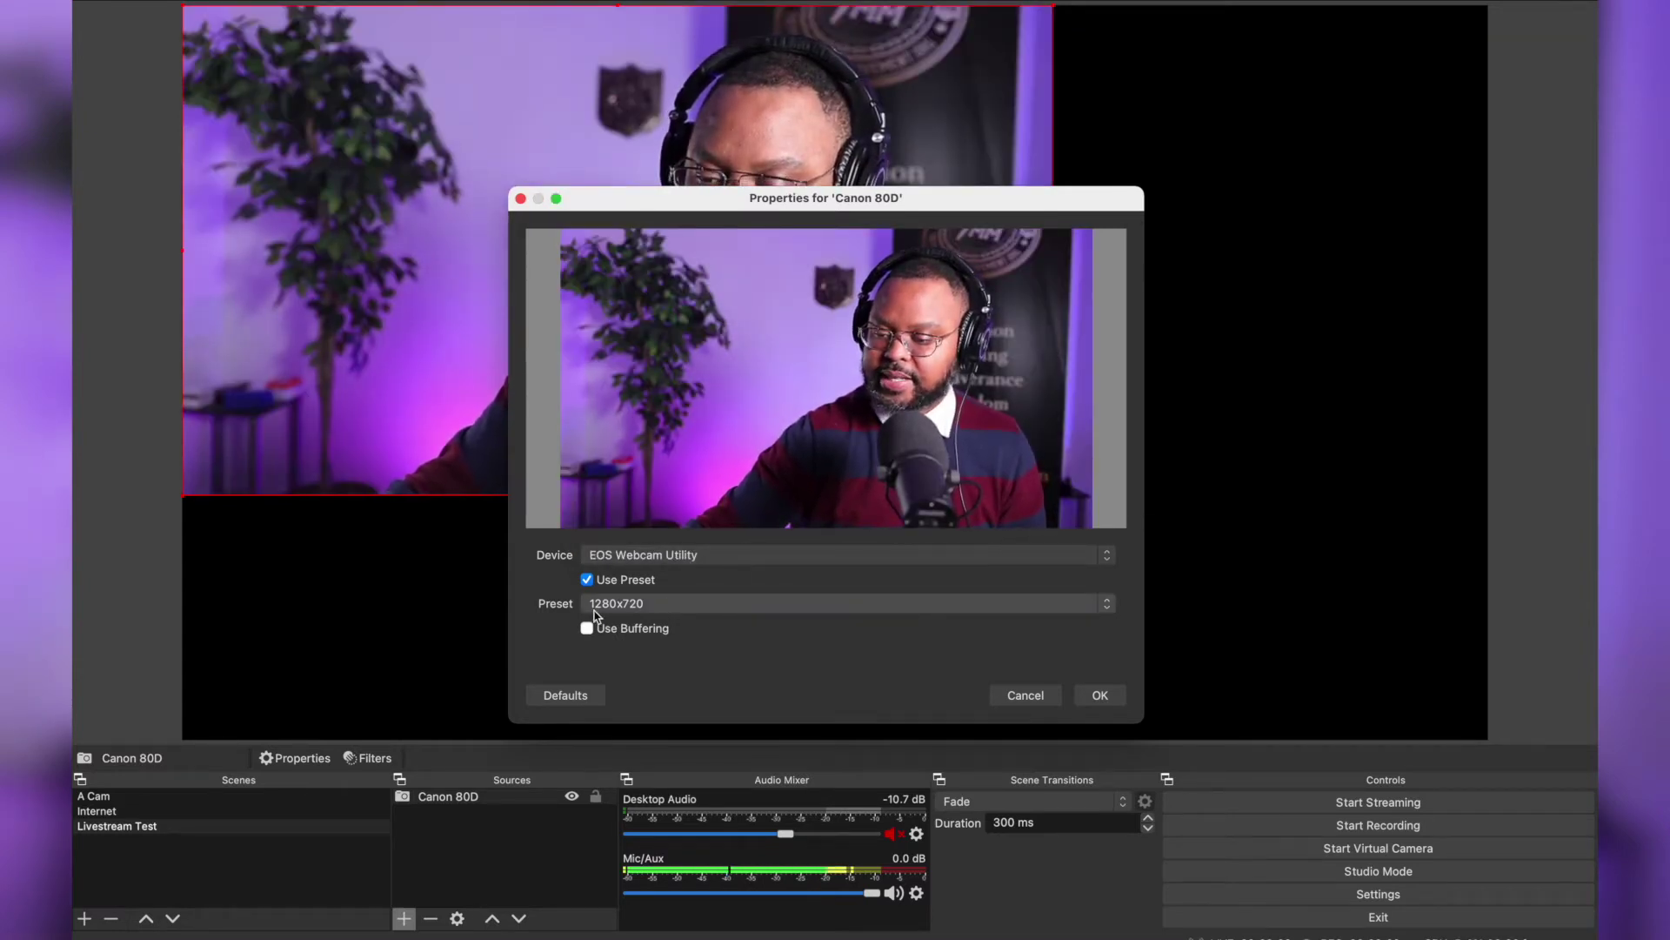
left_click(730, 609)
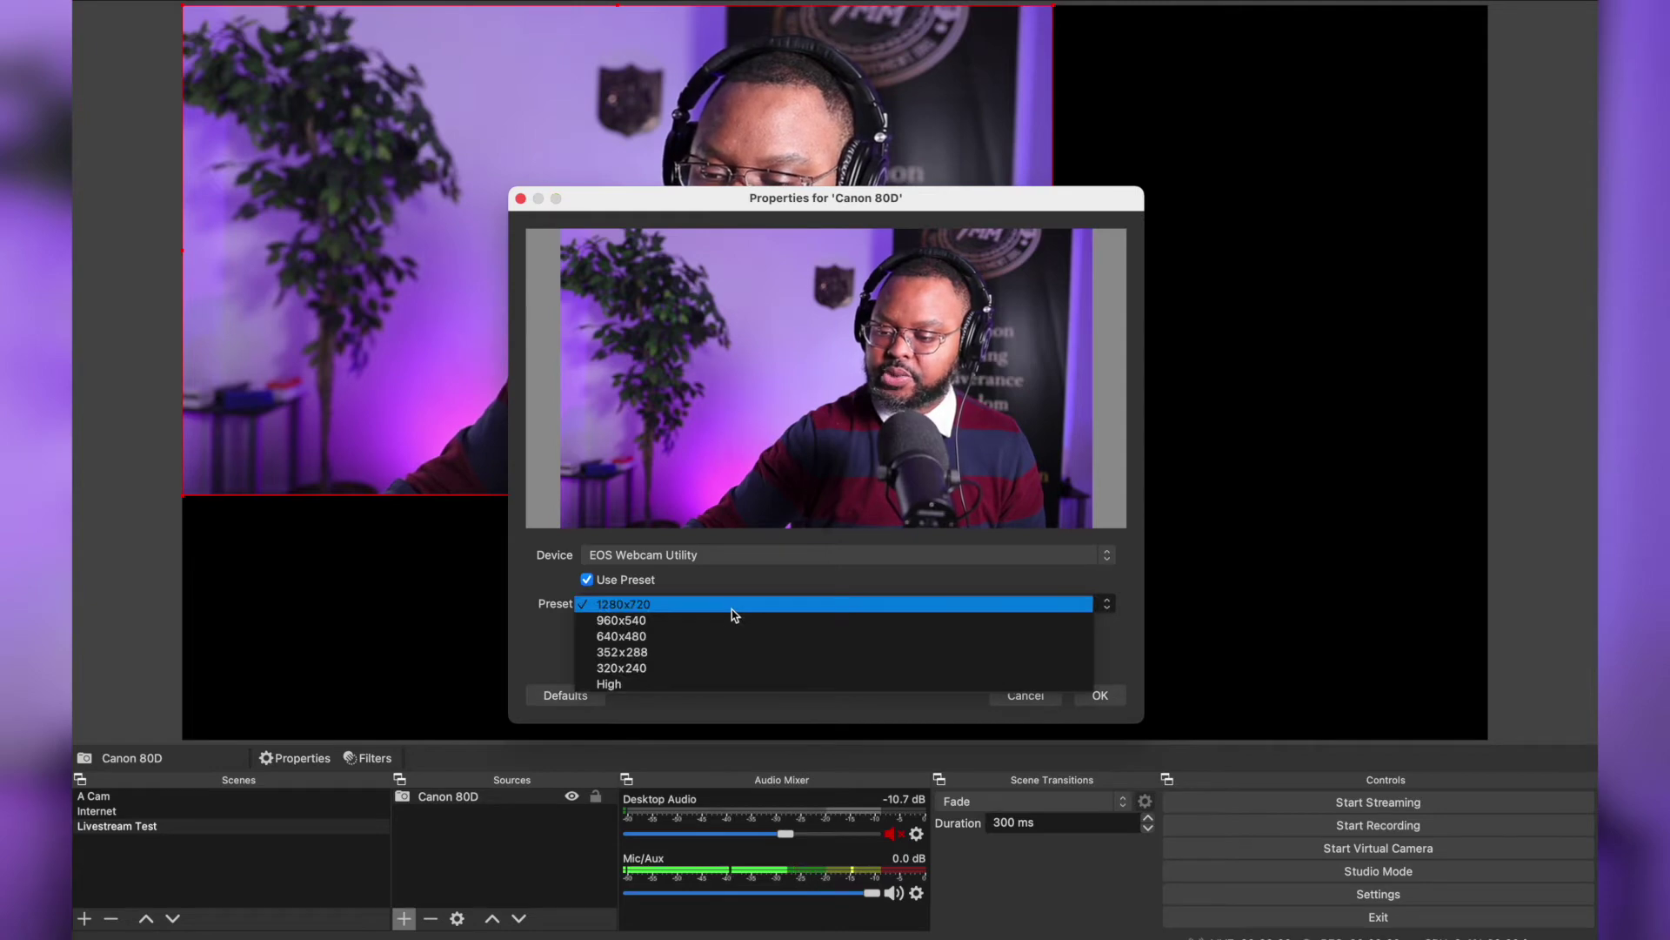
left_click(550, 641)
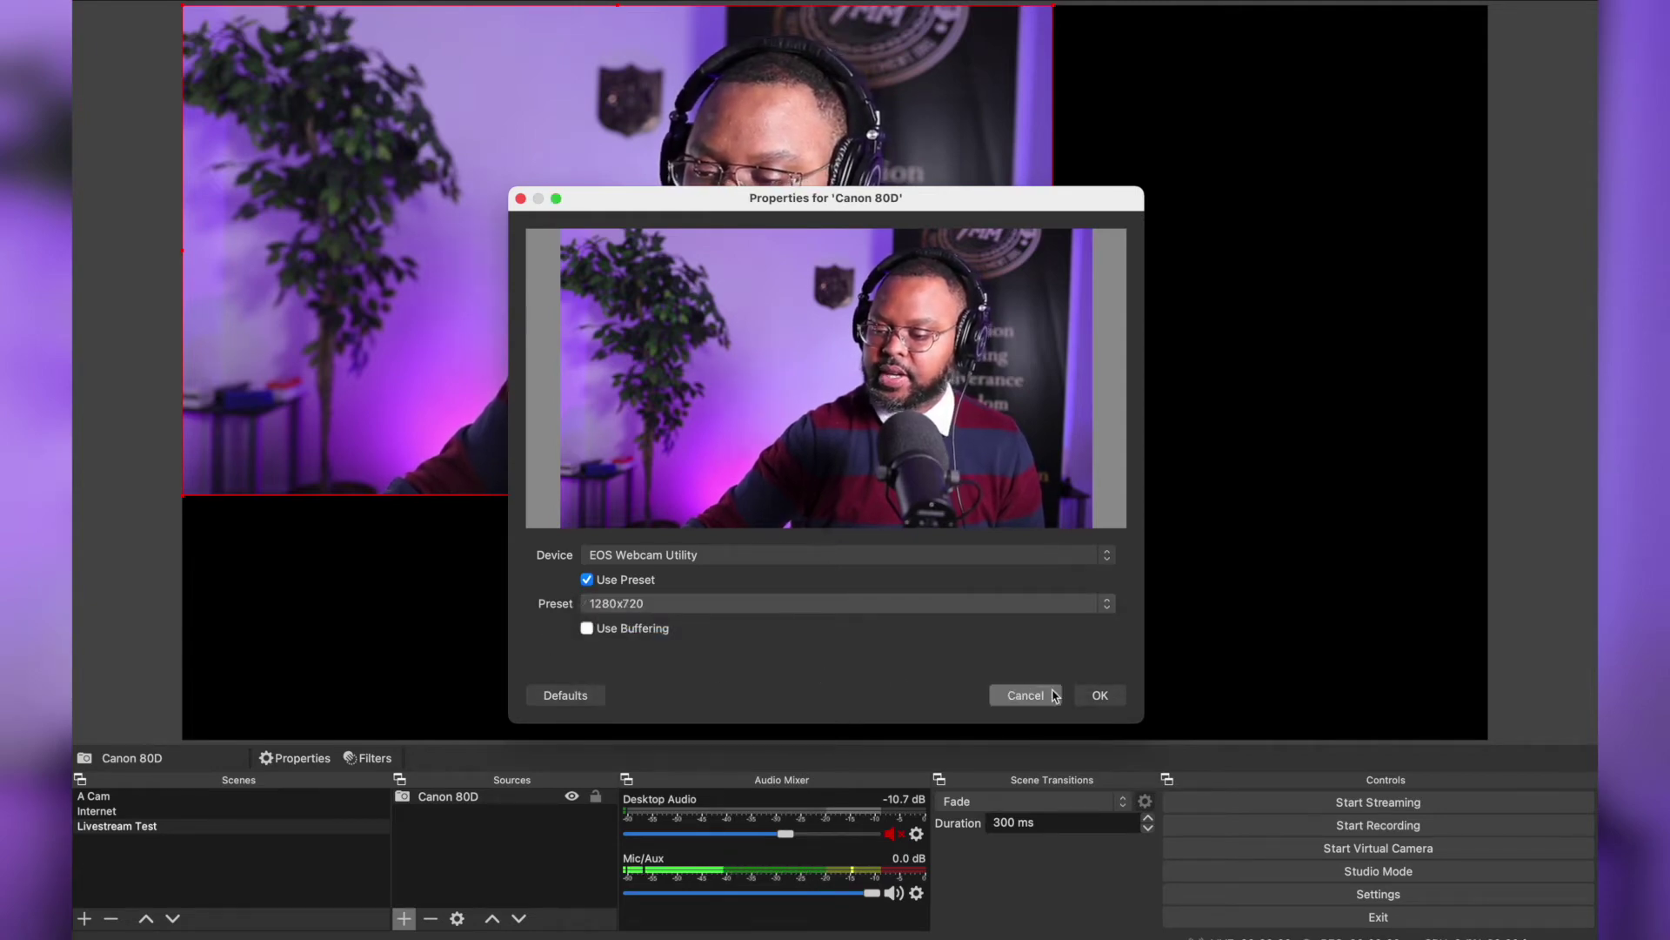
left_click(1097, 695)
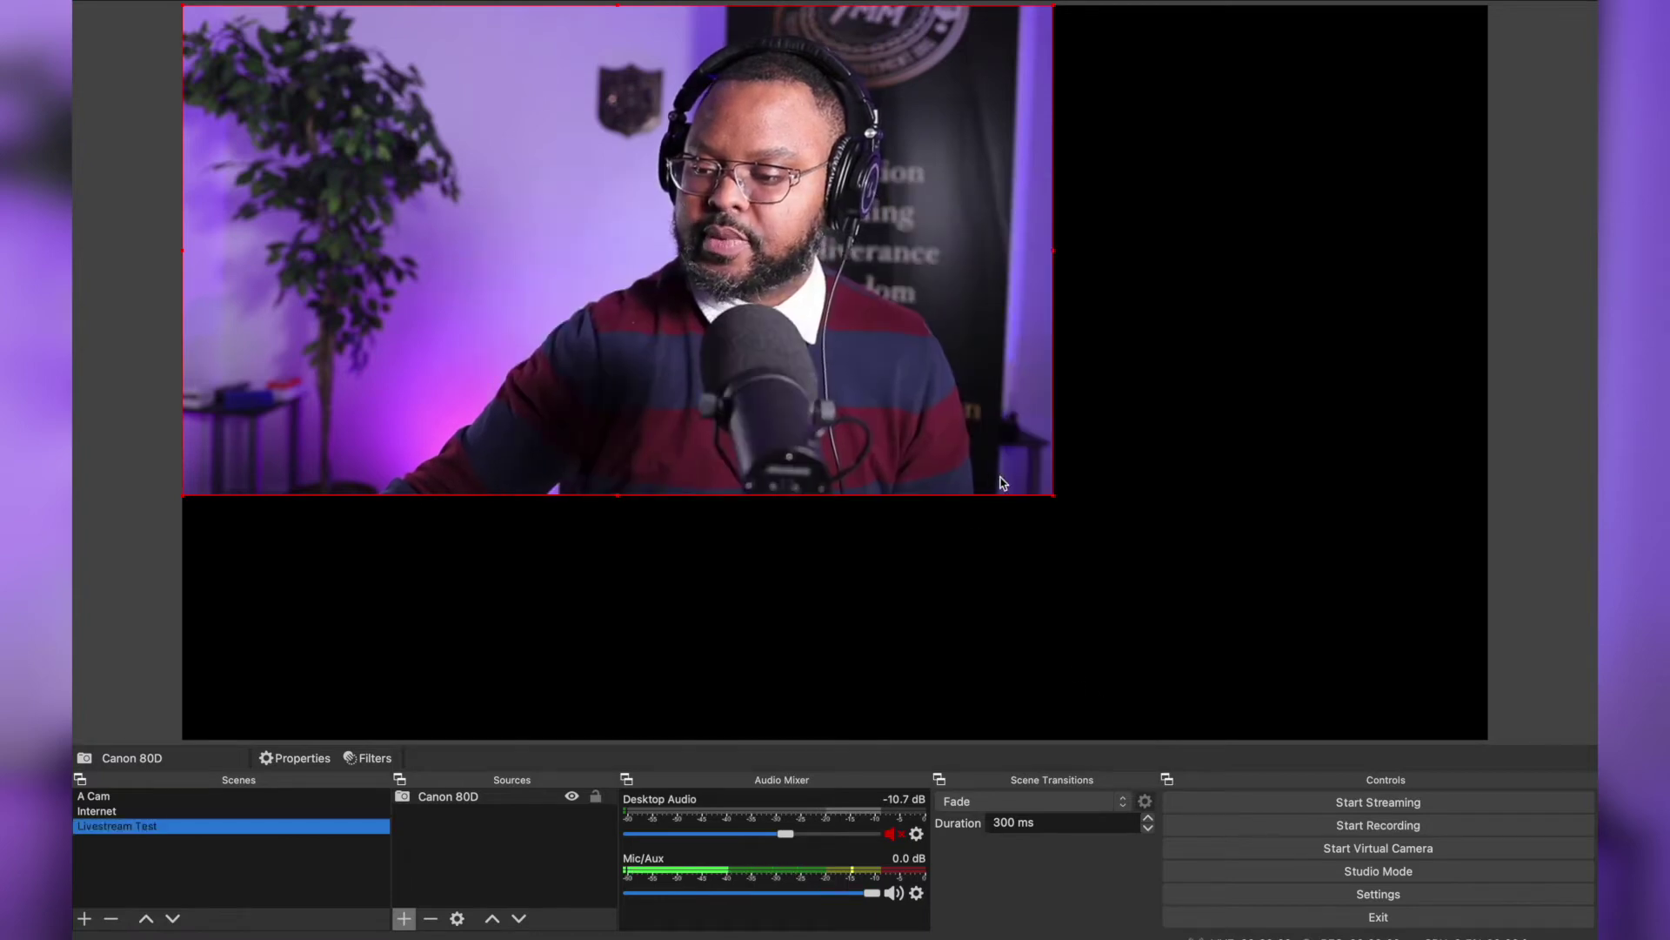
Stretch the Canon 80D feed from the top-left corner to fill the whole canvas
left_click(1055, 495)
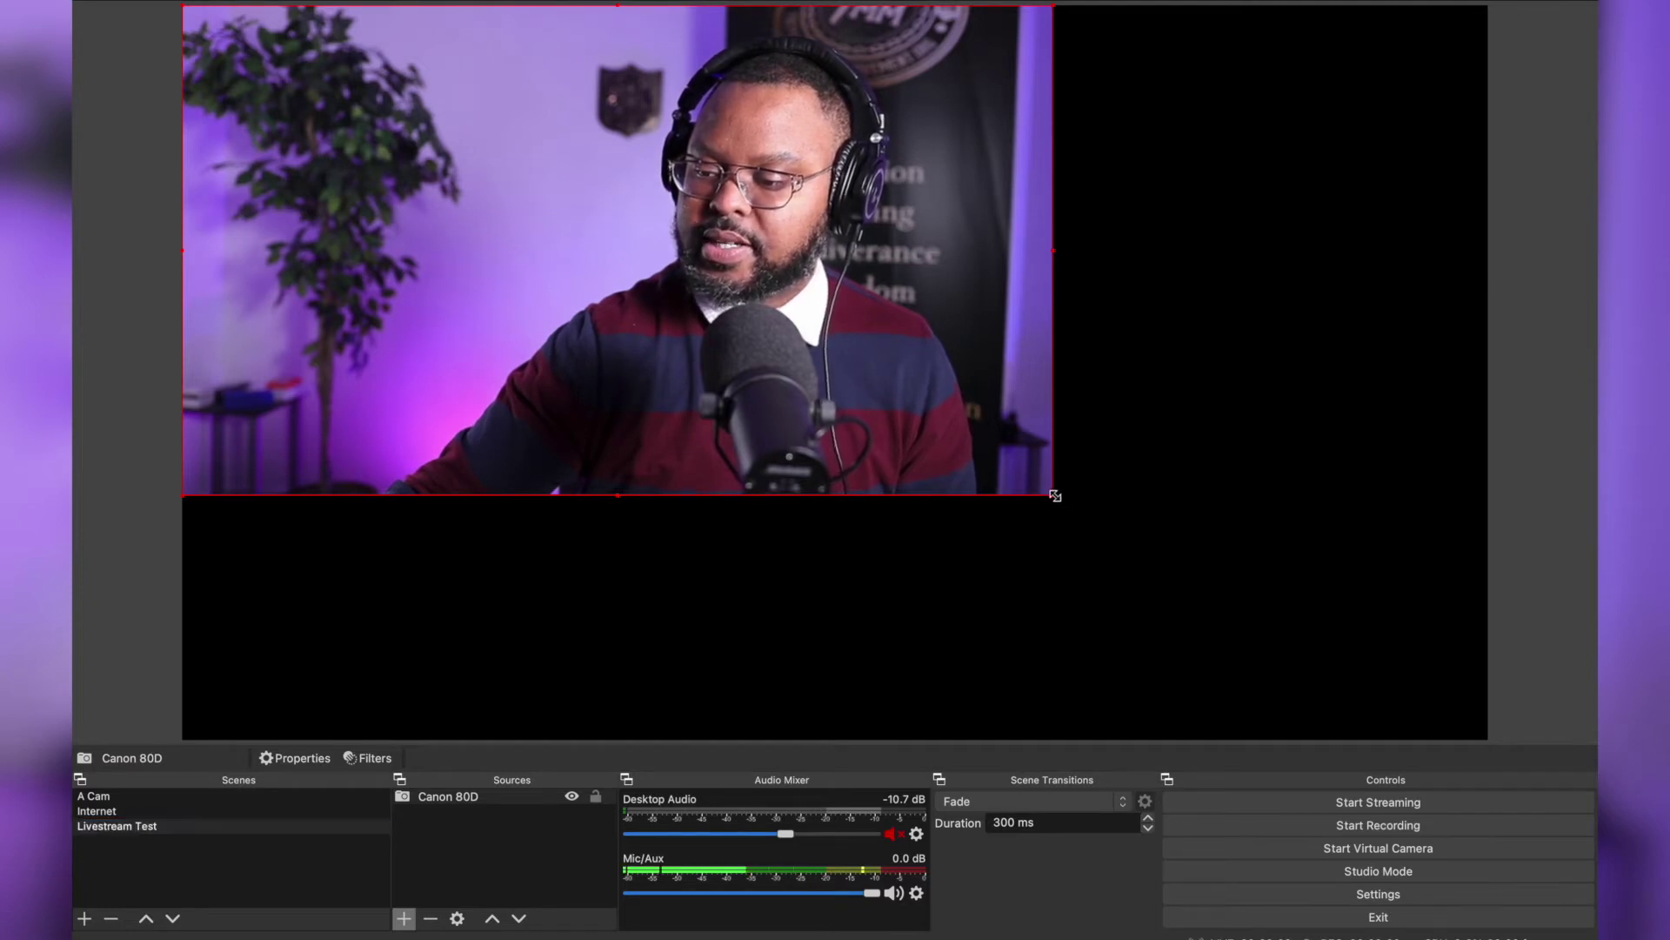
left_click_drag(1055, 495, 1489, 690)
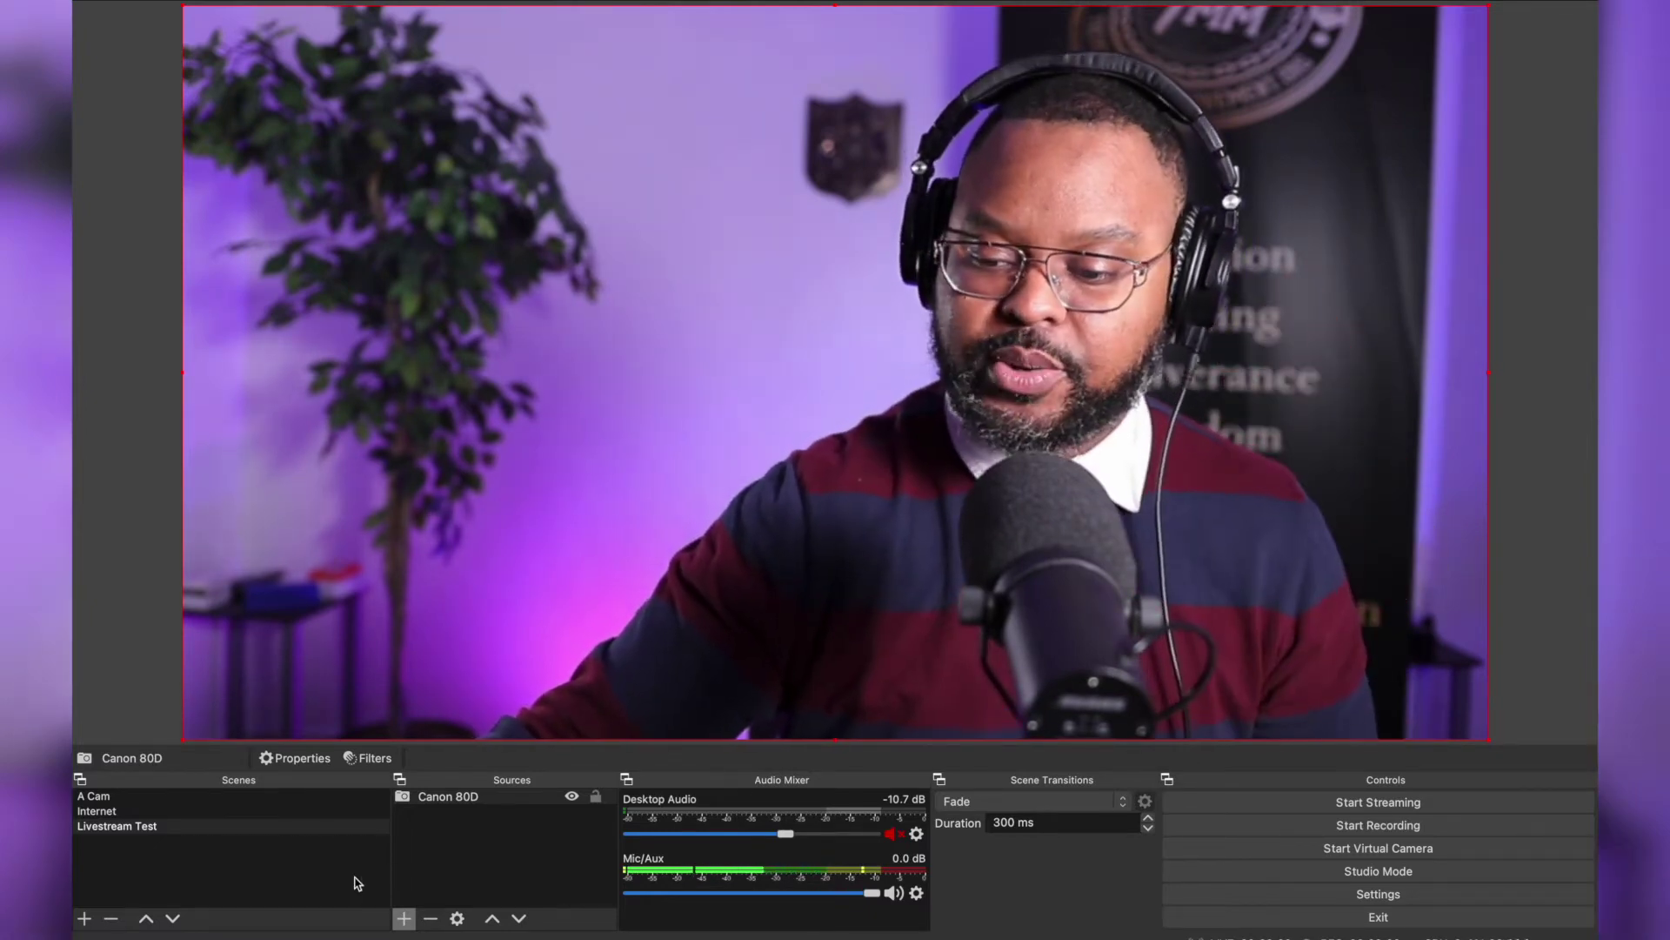
left_click(406, 920)
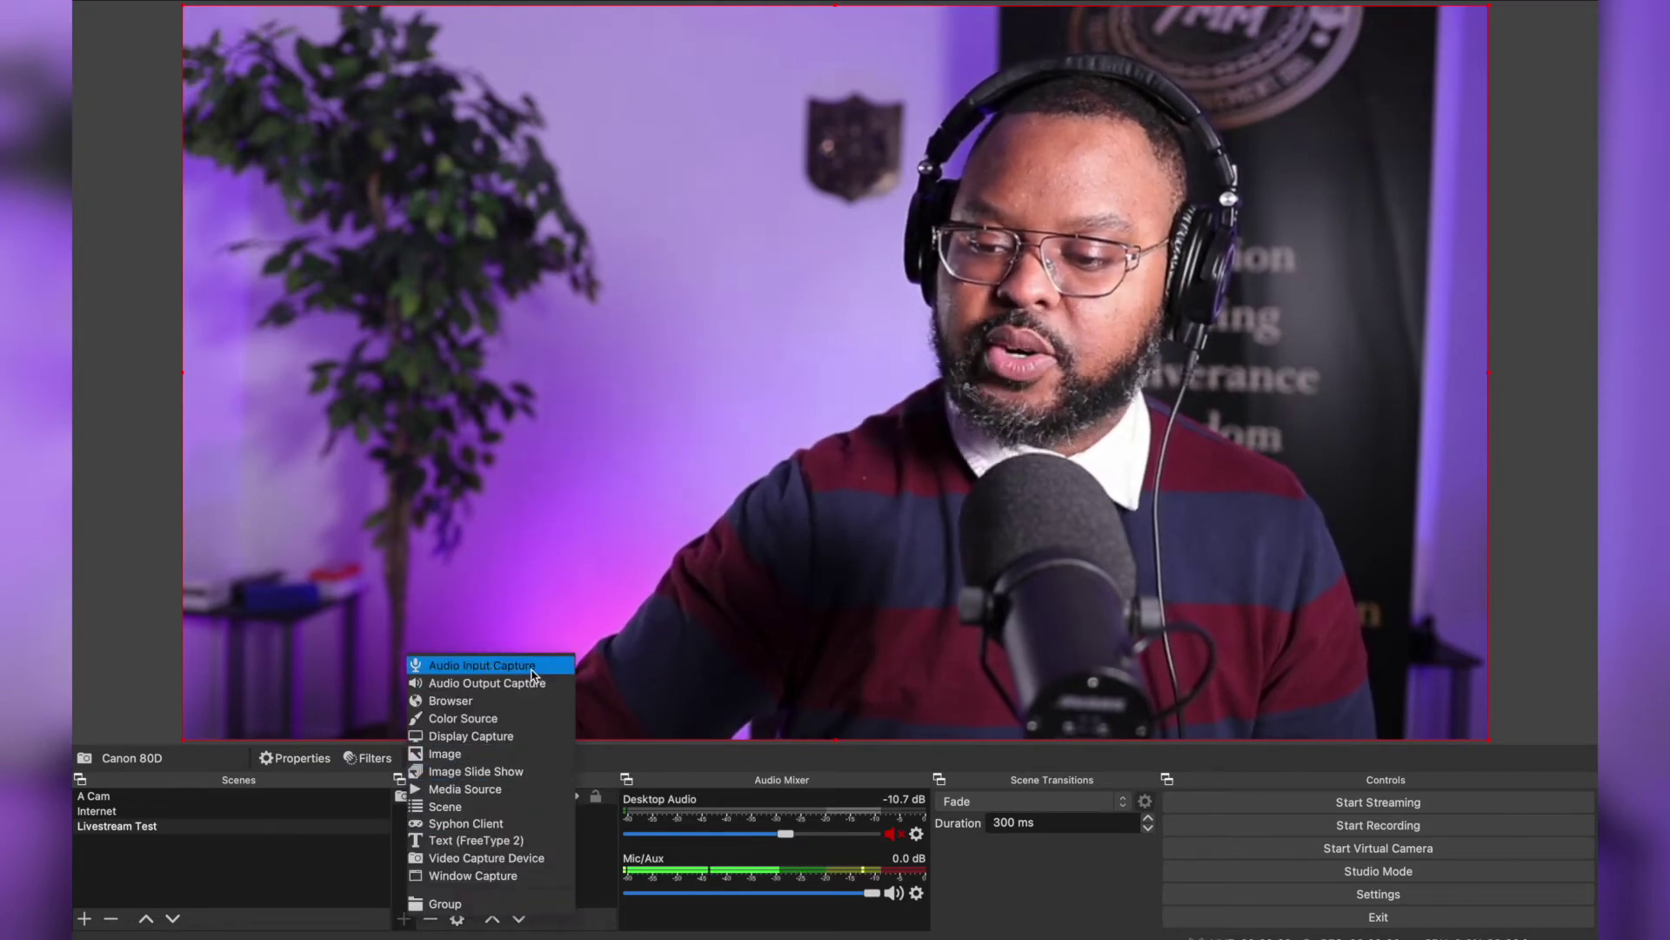
Add an Audio Input Capture named 'Shure sm7b' using the ZOOM L-12 Driver device
left_click(487, 666)
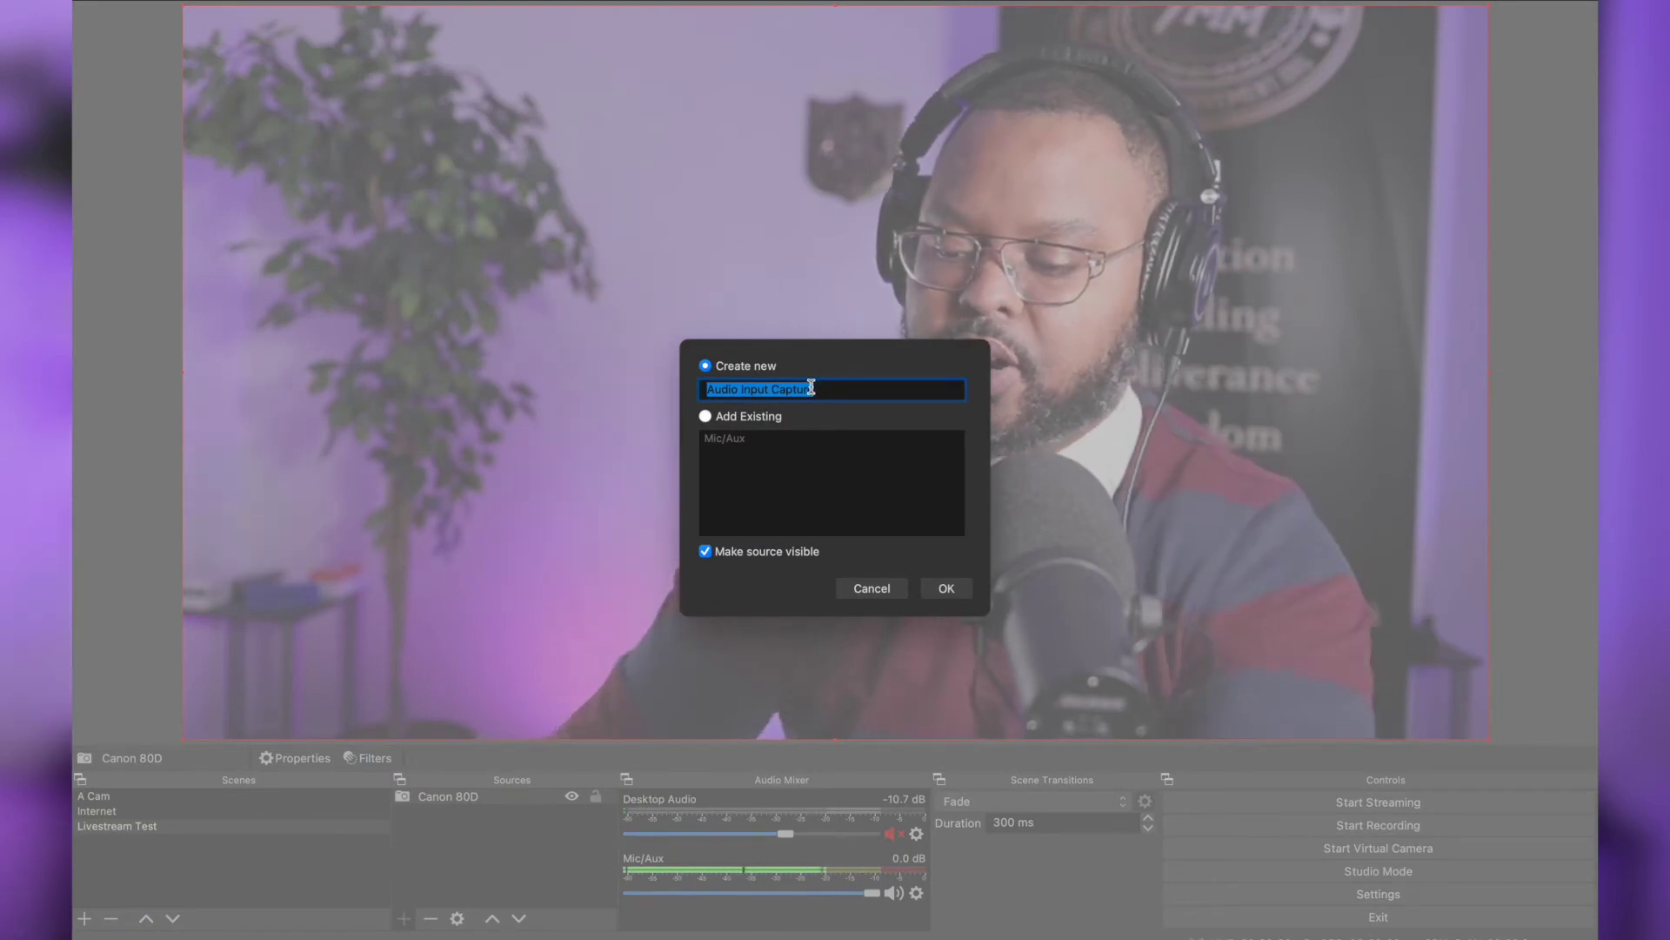
type("Shure")
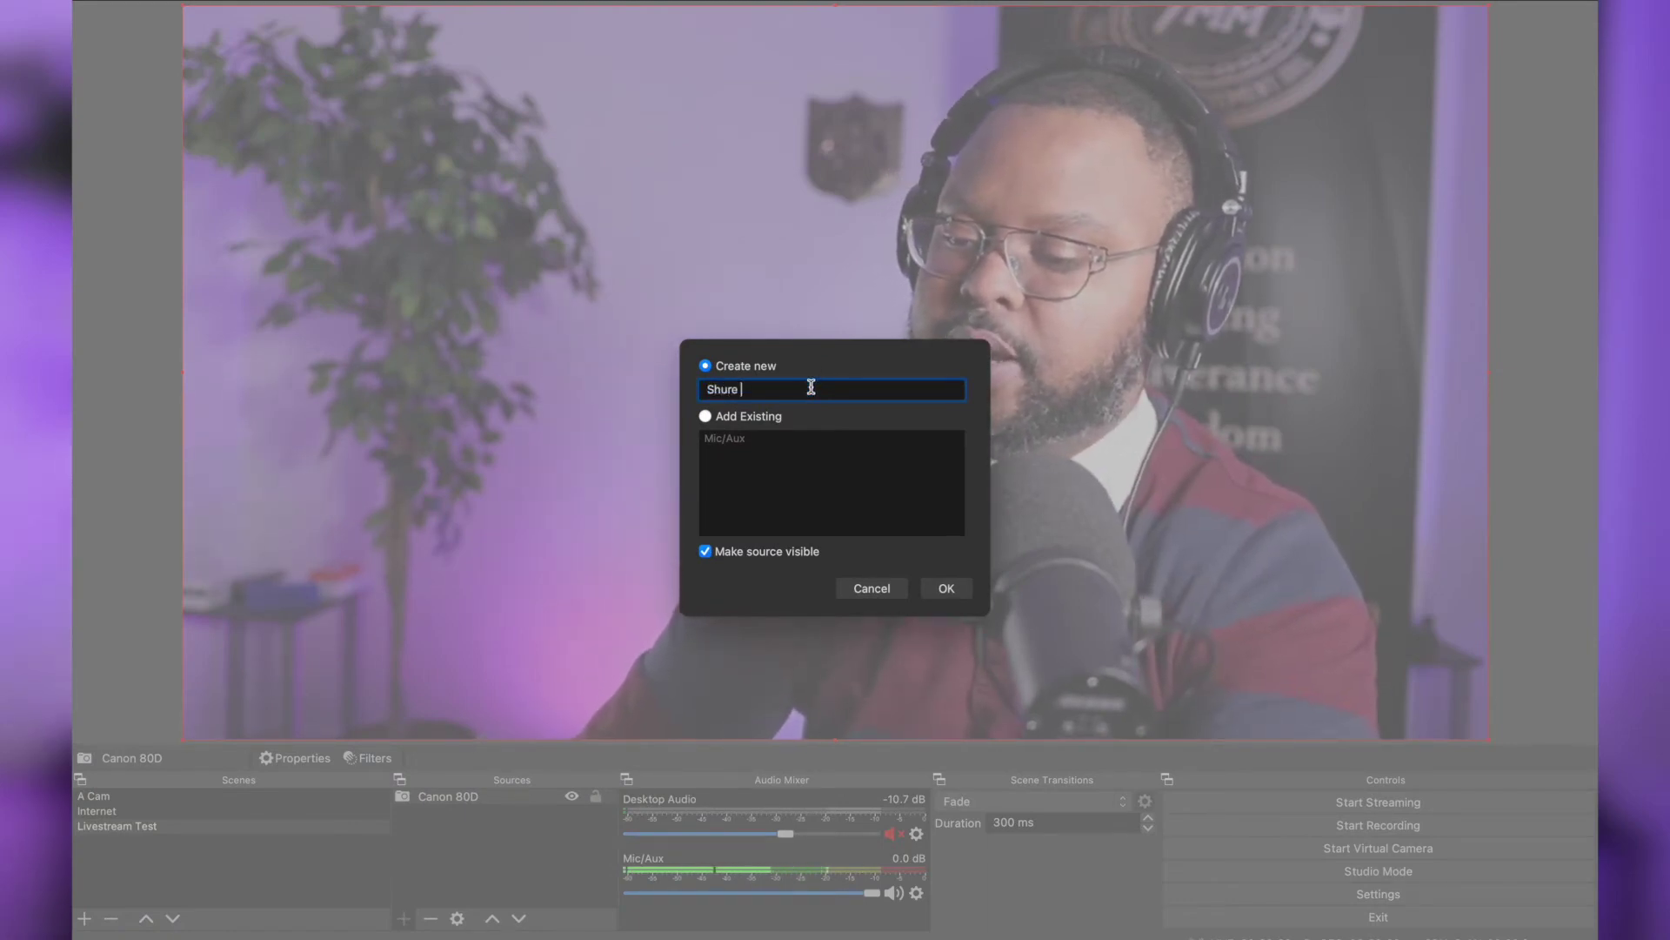
type(" sm7b")
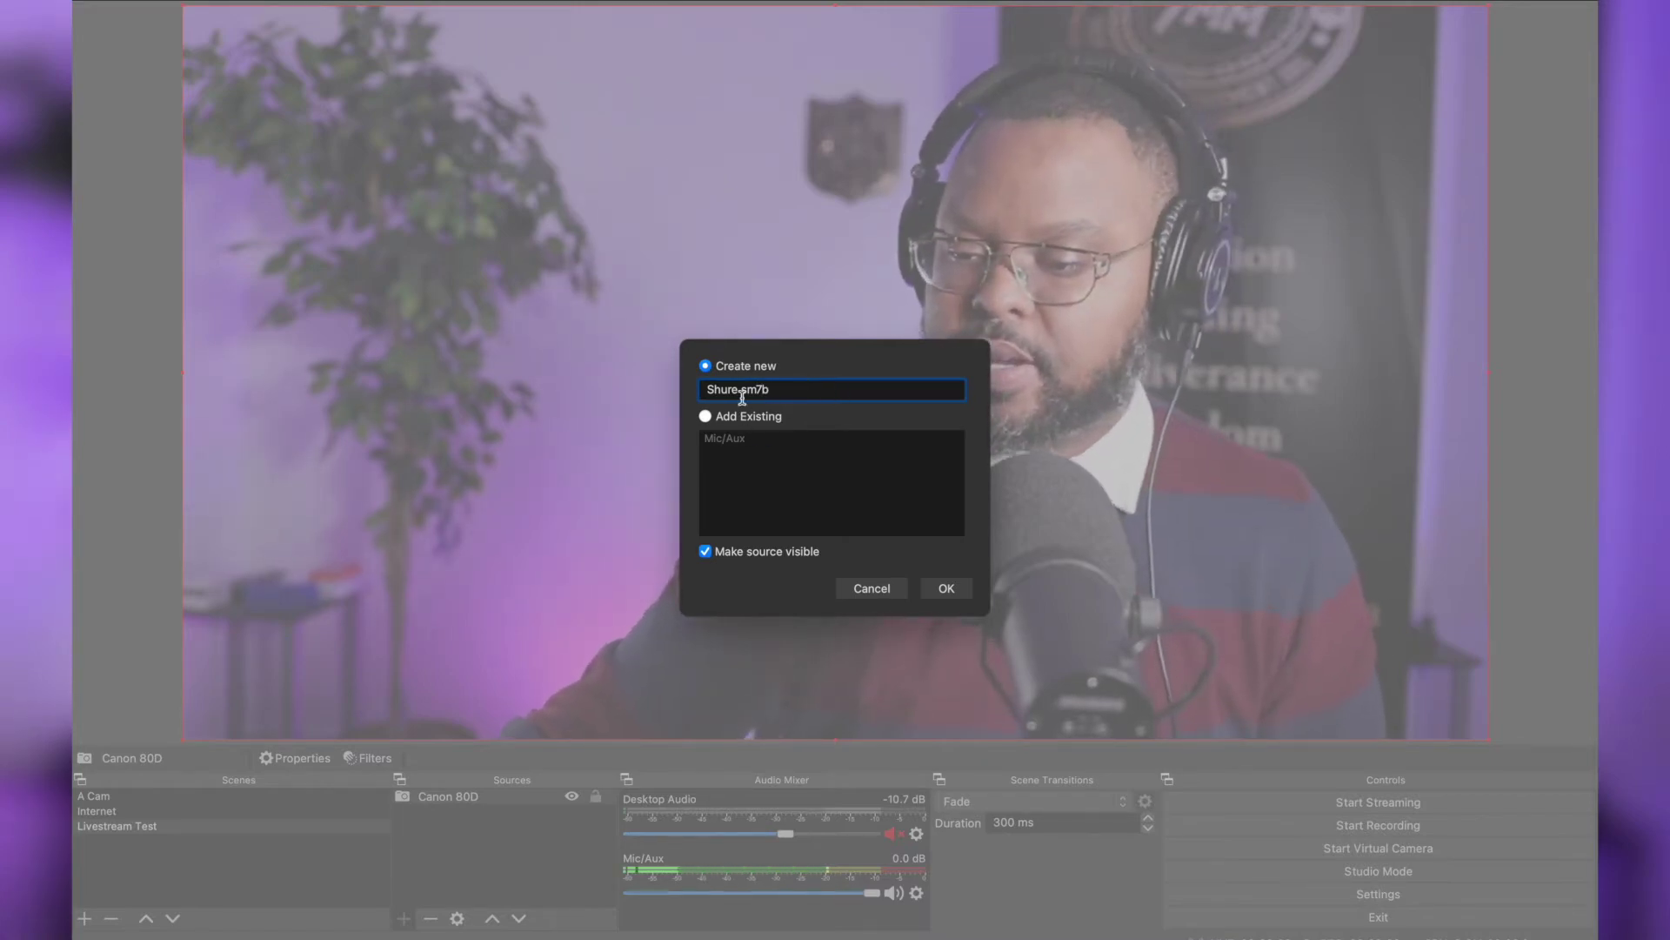
left_click(946, 589)
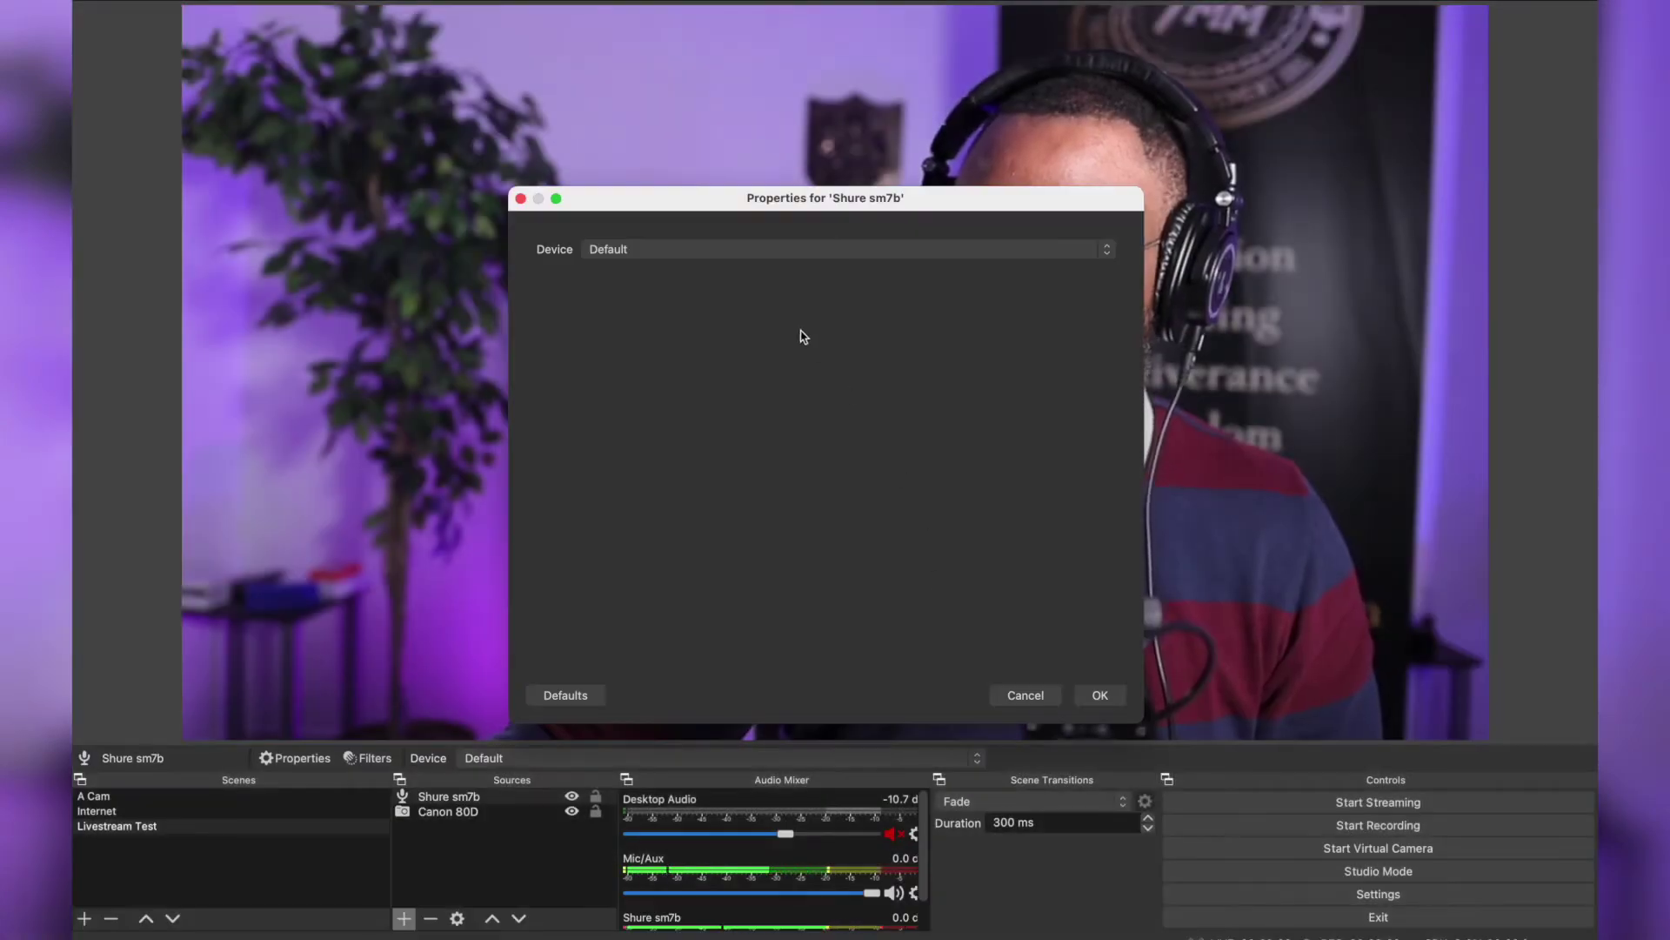
left_click(774, 252)
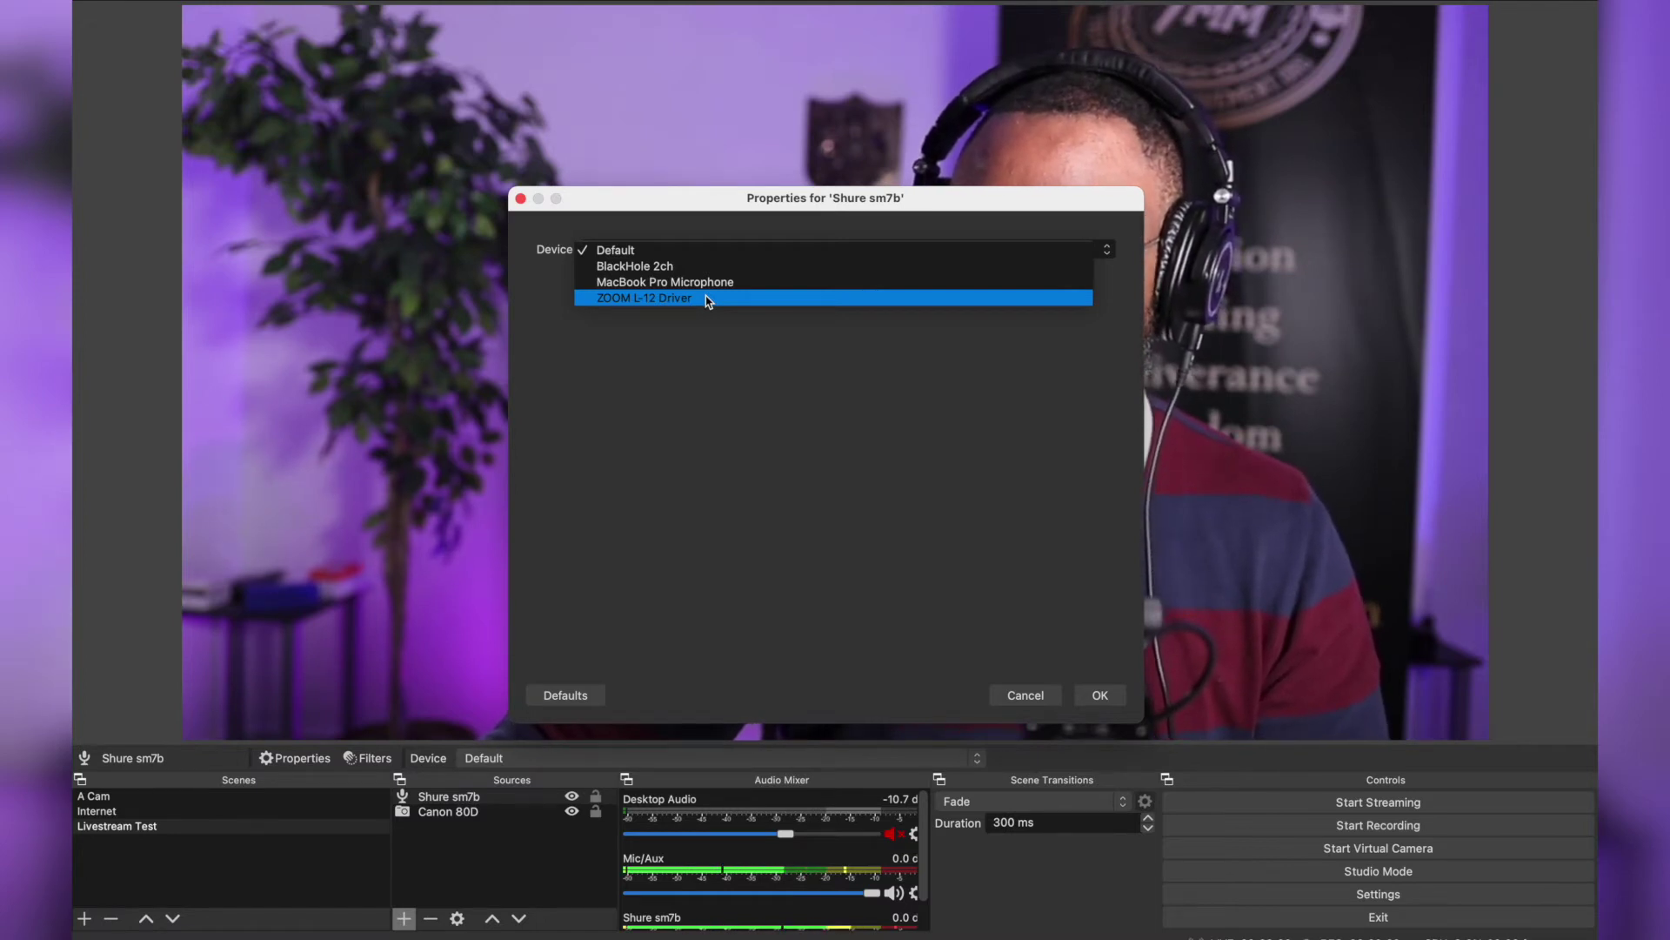
left_click(708, 298)
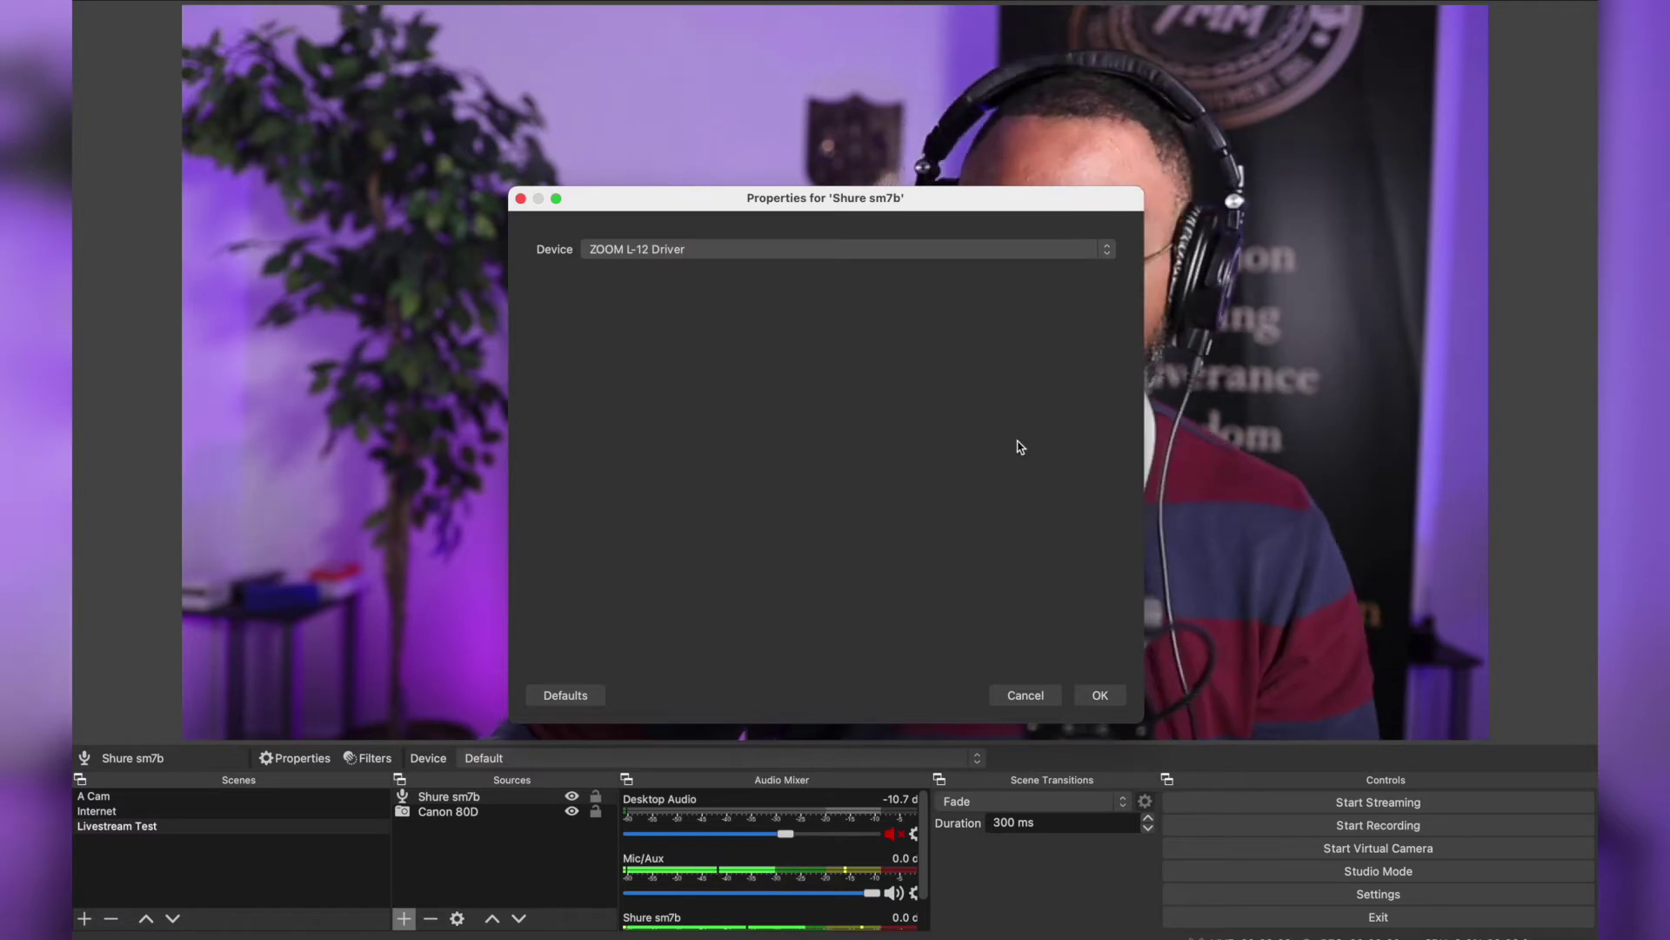
left_click(1100, 695)
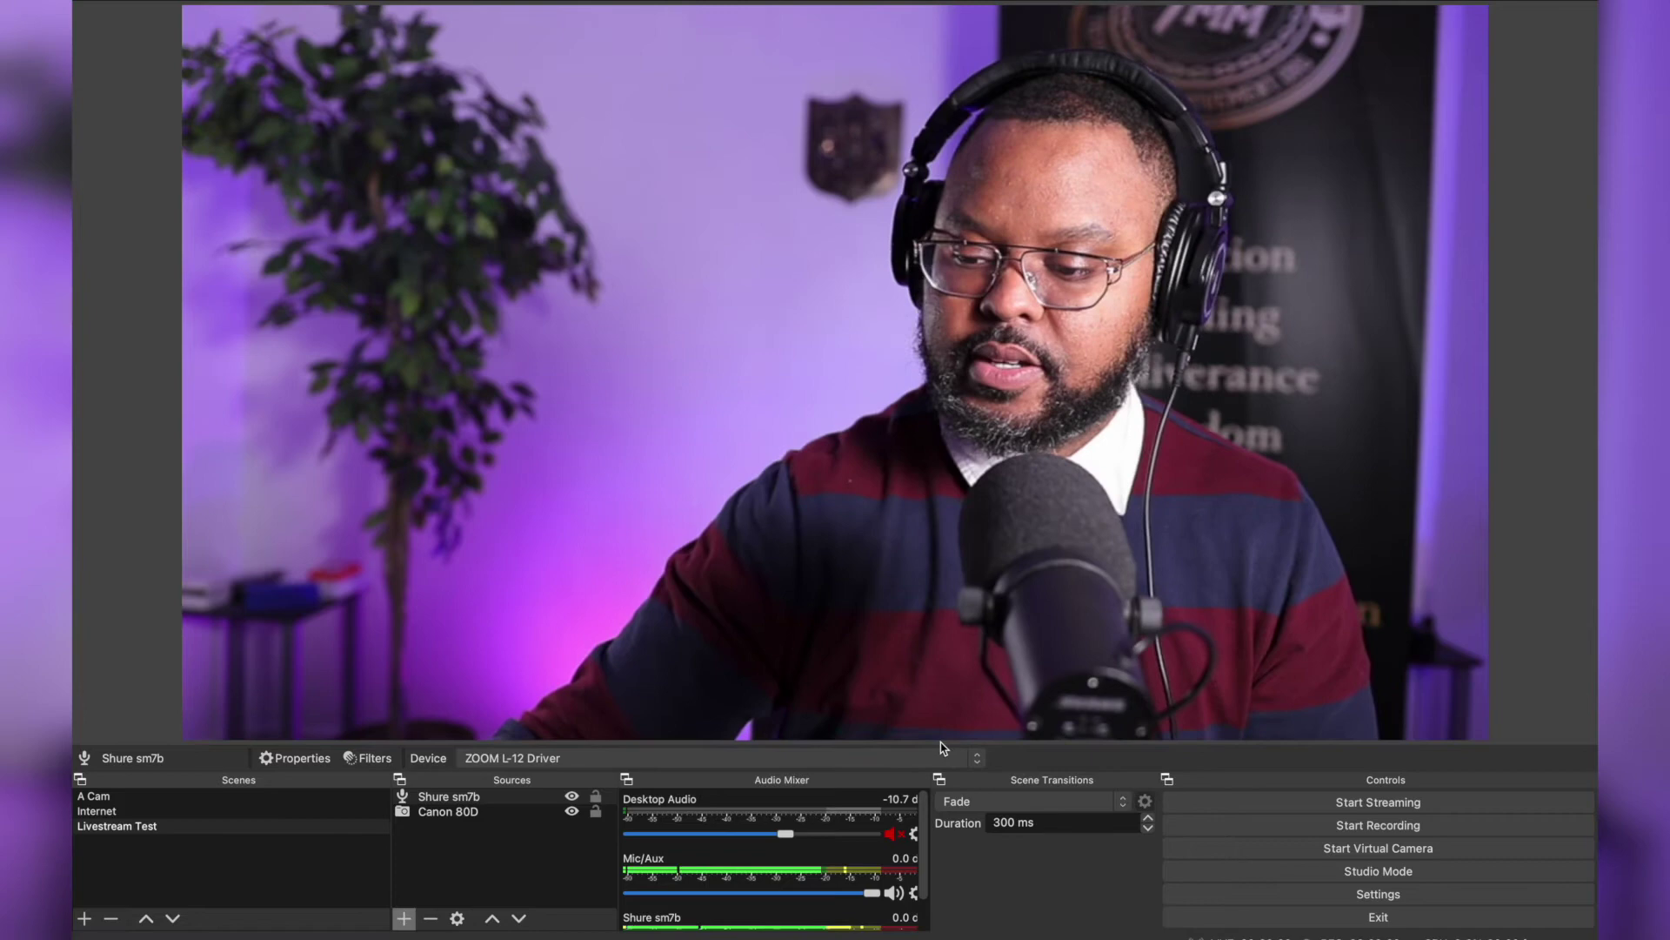
scroll(748, 857, "down", 2)
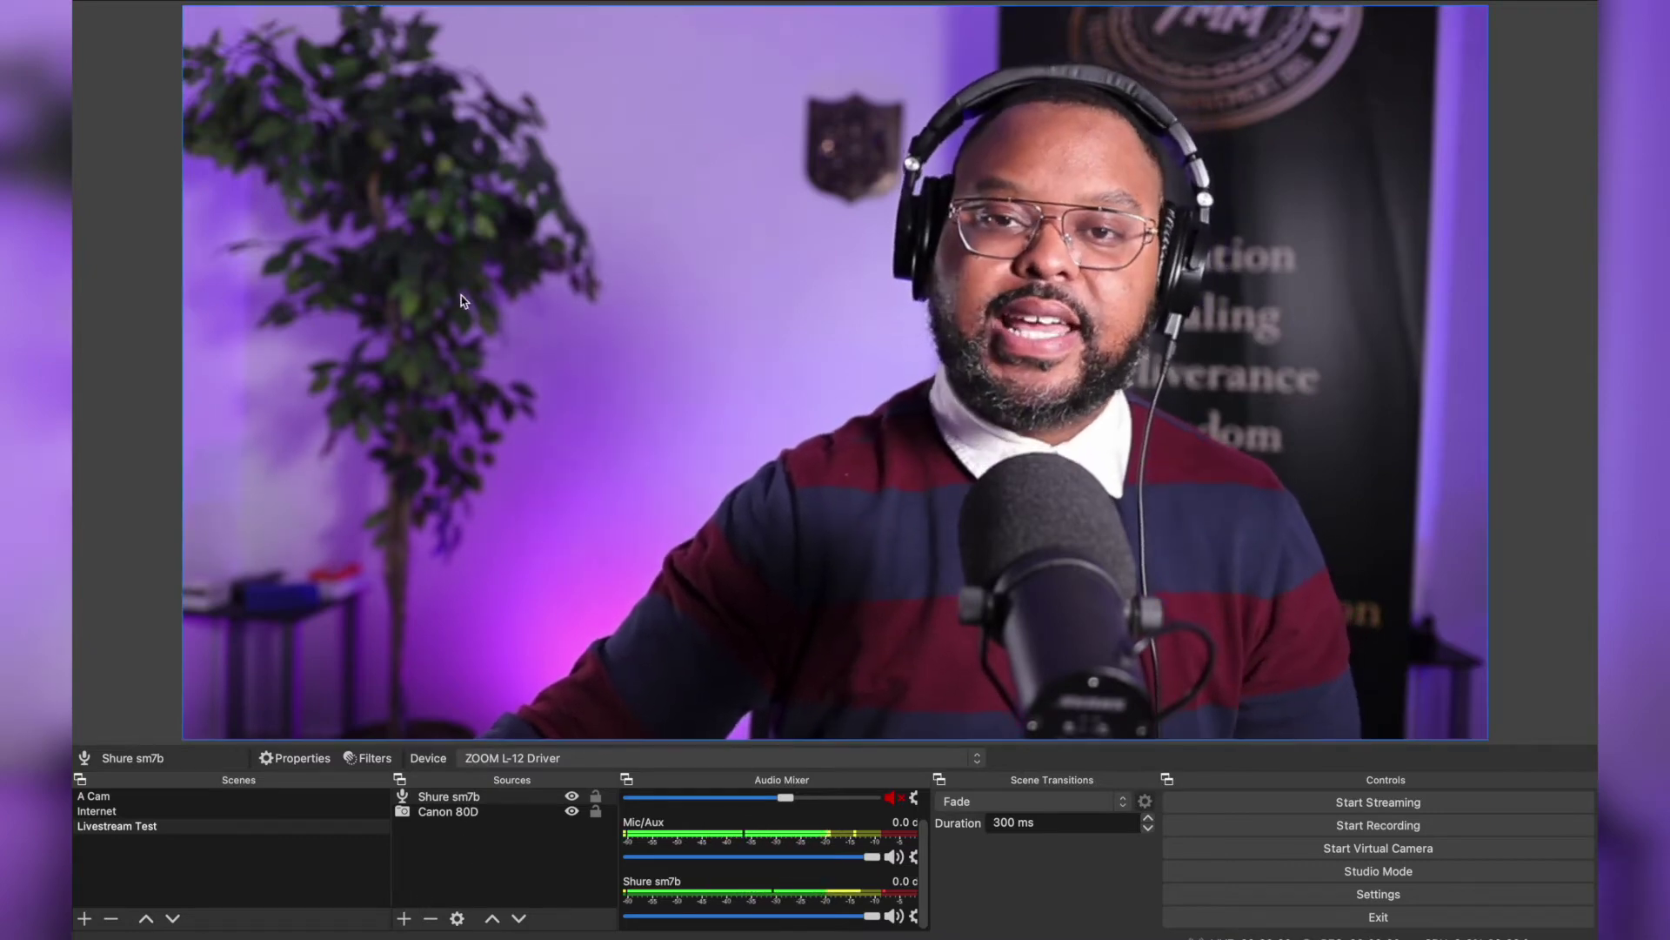
left_click(425, 207)
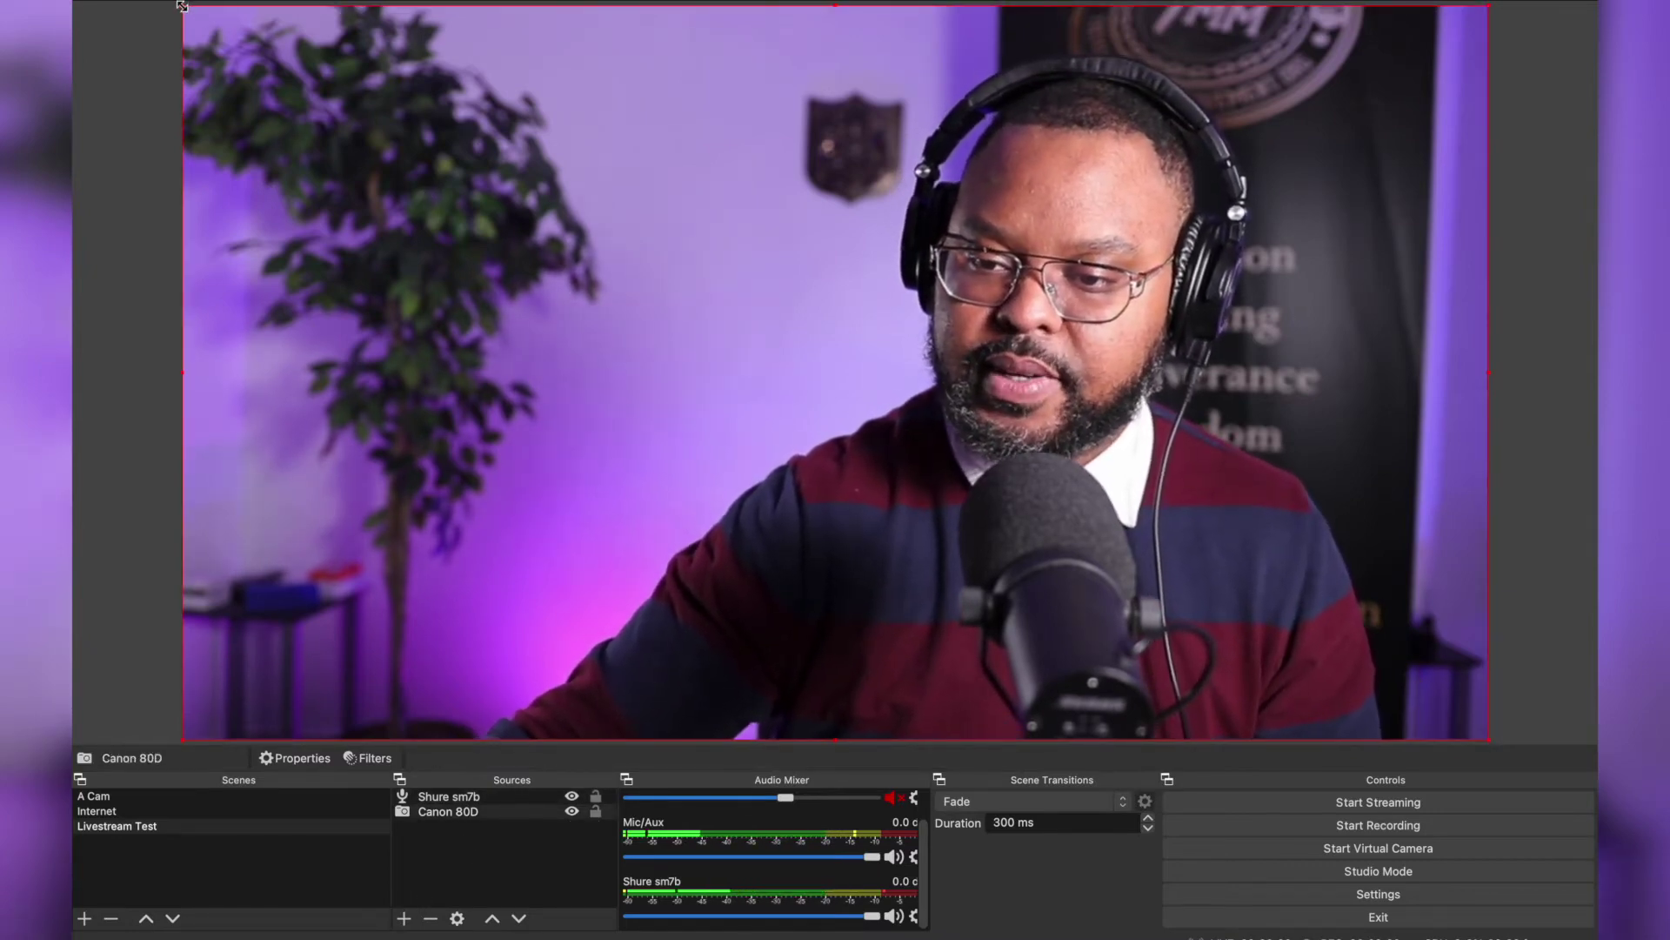
left_click_drag(183, 6, 1315, 550)
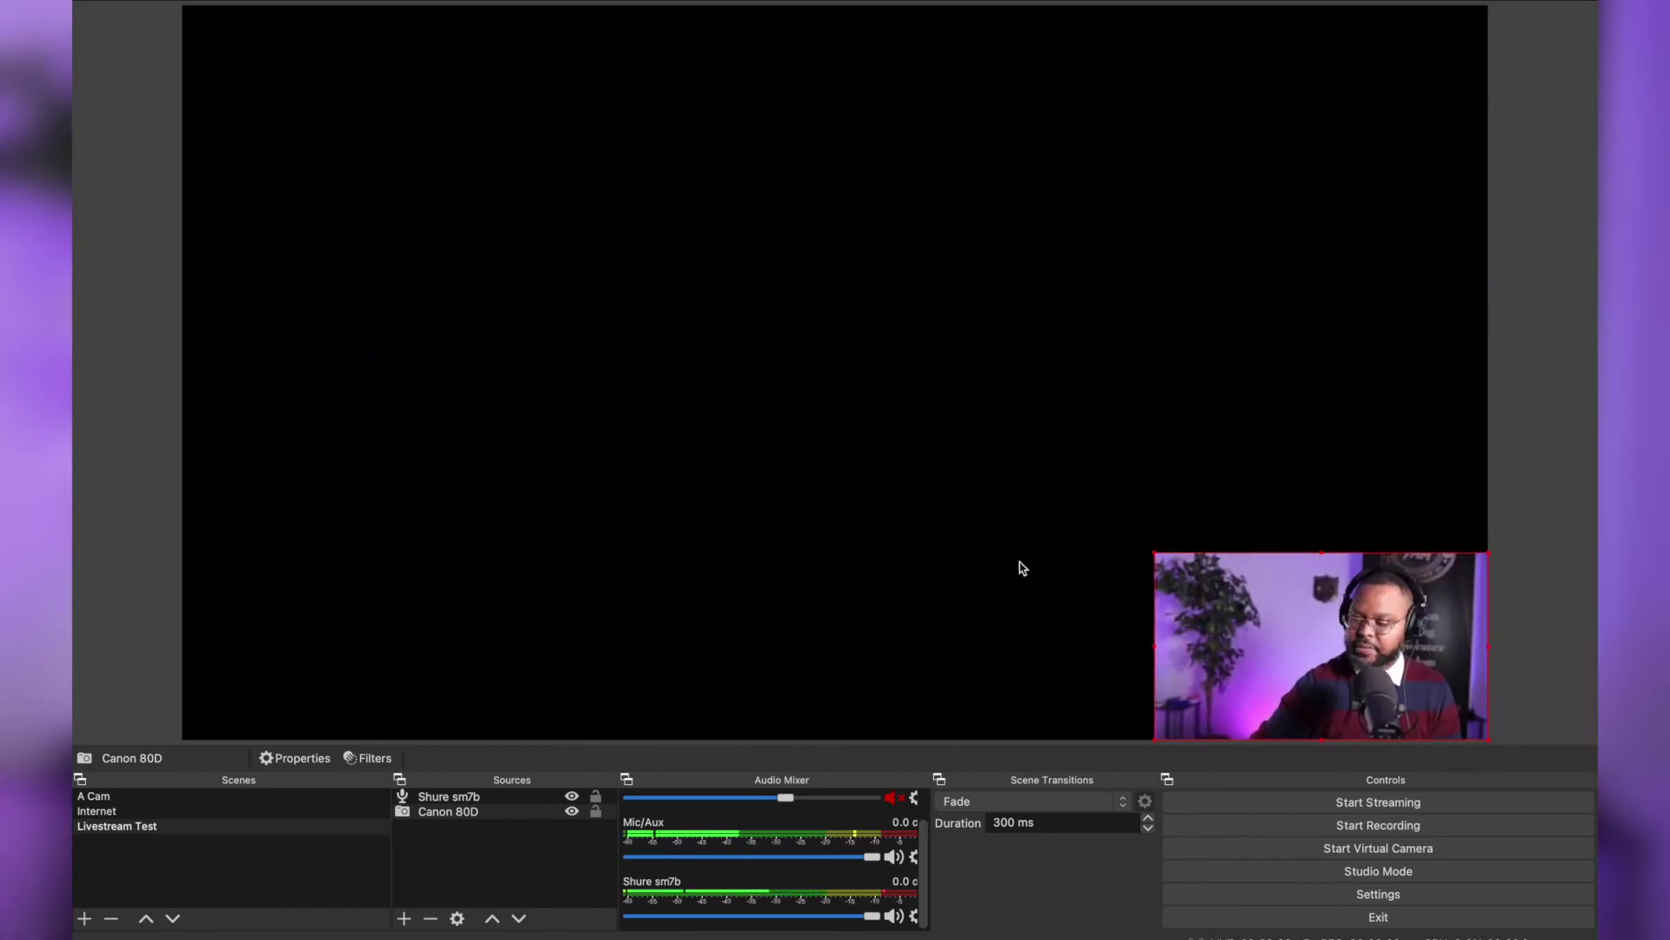
Dismiss the source type list and take OBS out of full screen
left_click(405, 919)
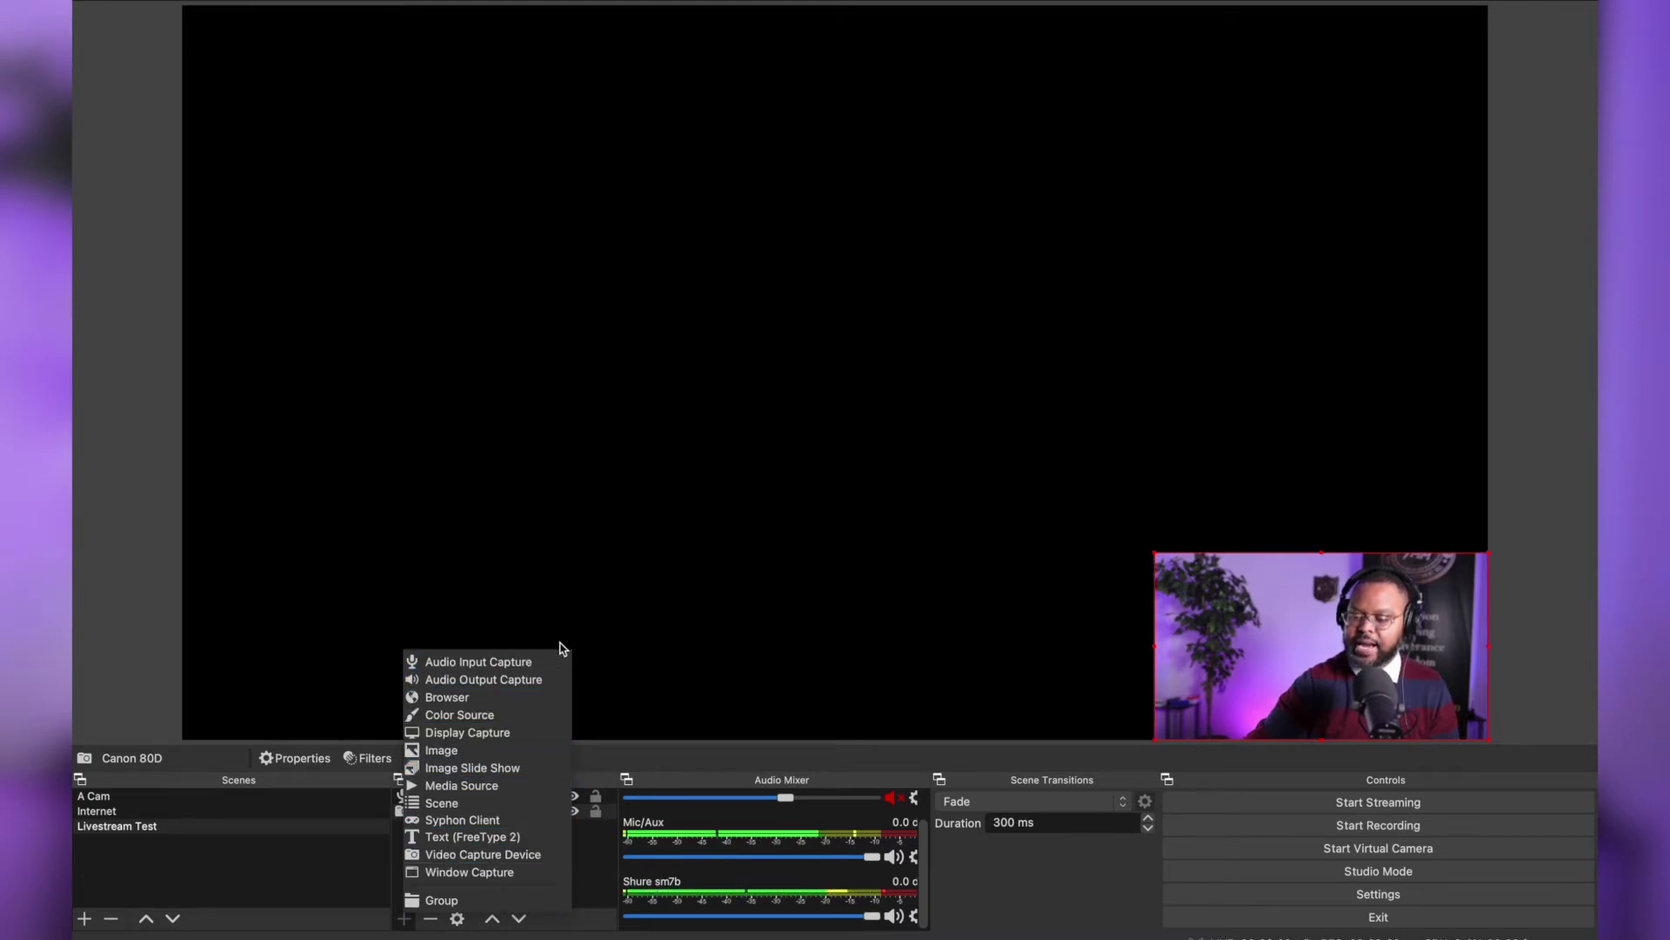
left_click(368, 412)
mouse_move(133, 1)
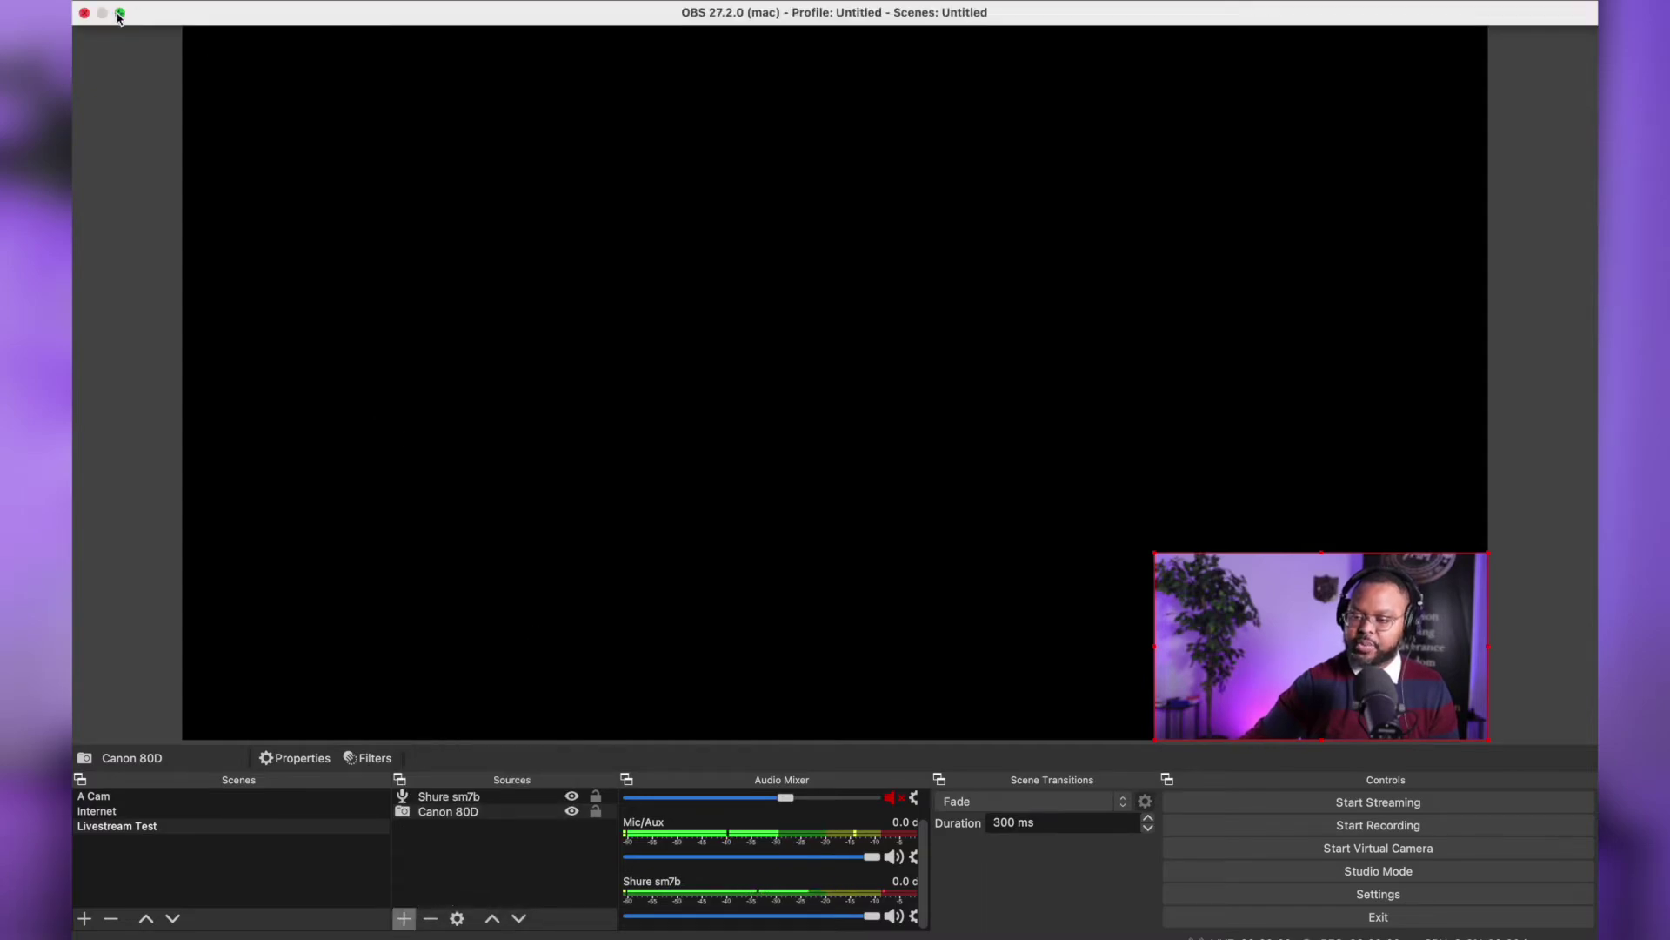
left_click(120, 13)
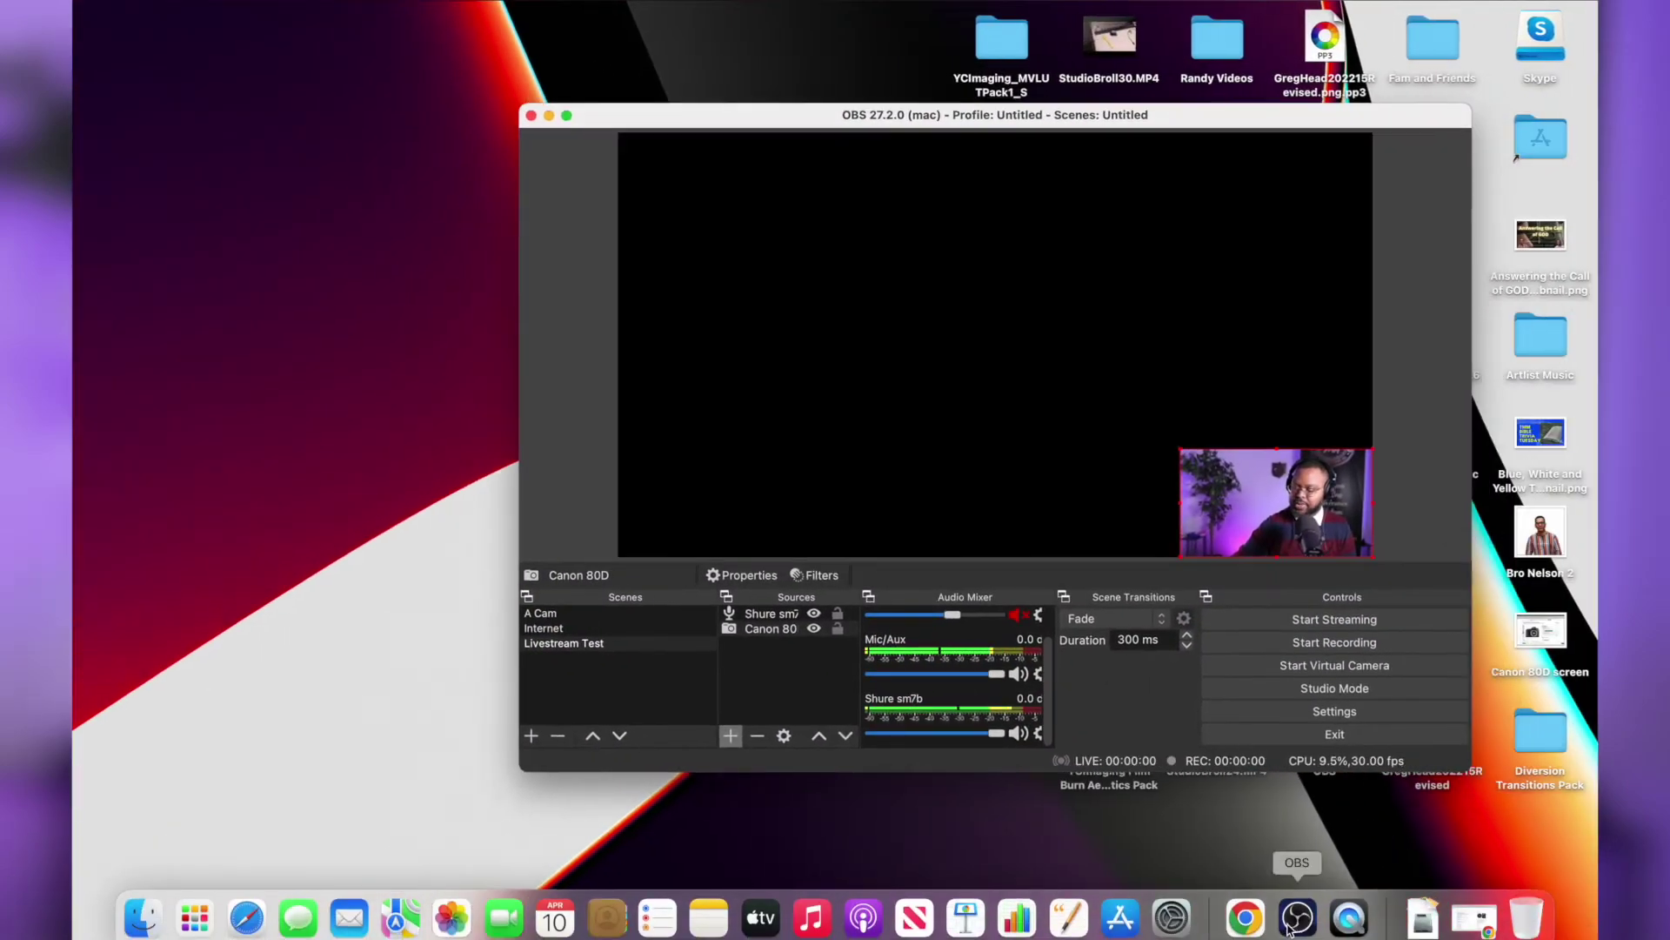
Narrow the Chrome window, open a New Tab, and return OBS to full screen
left_click(1253, 926)
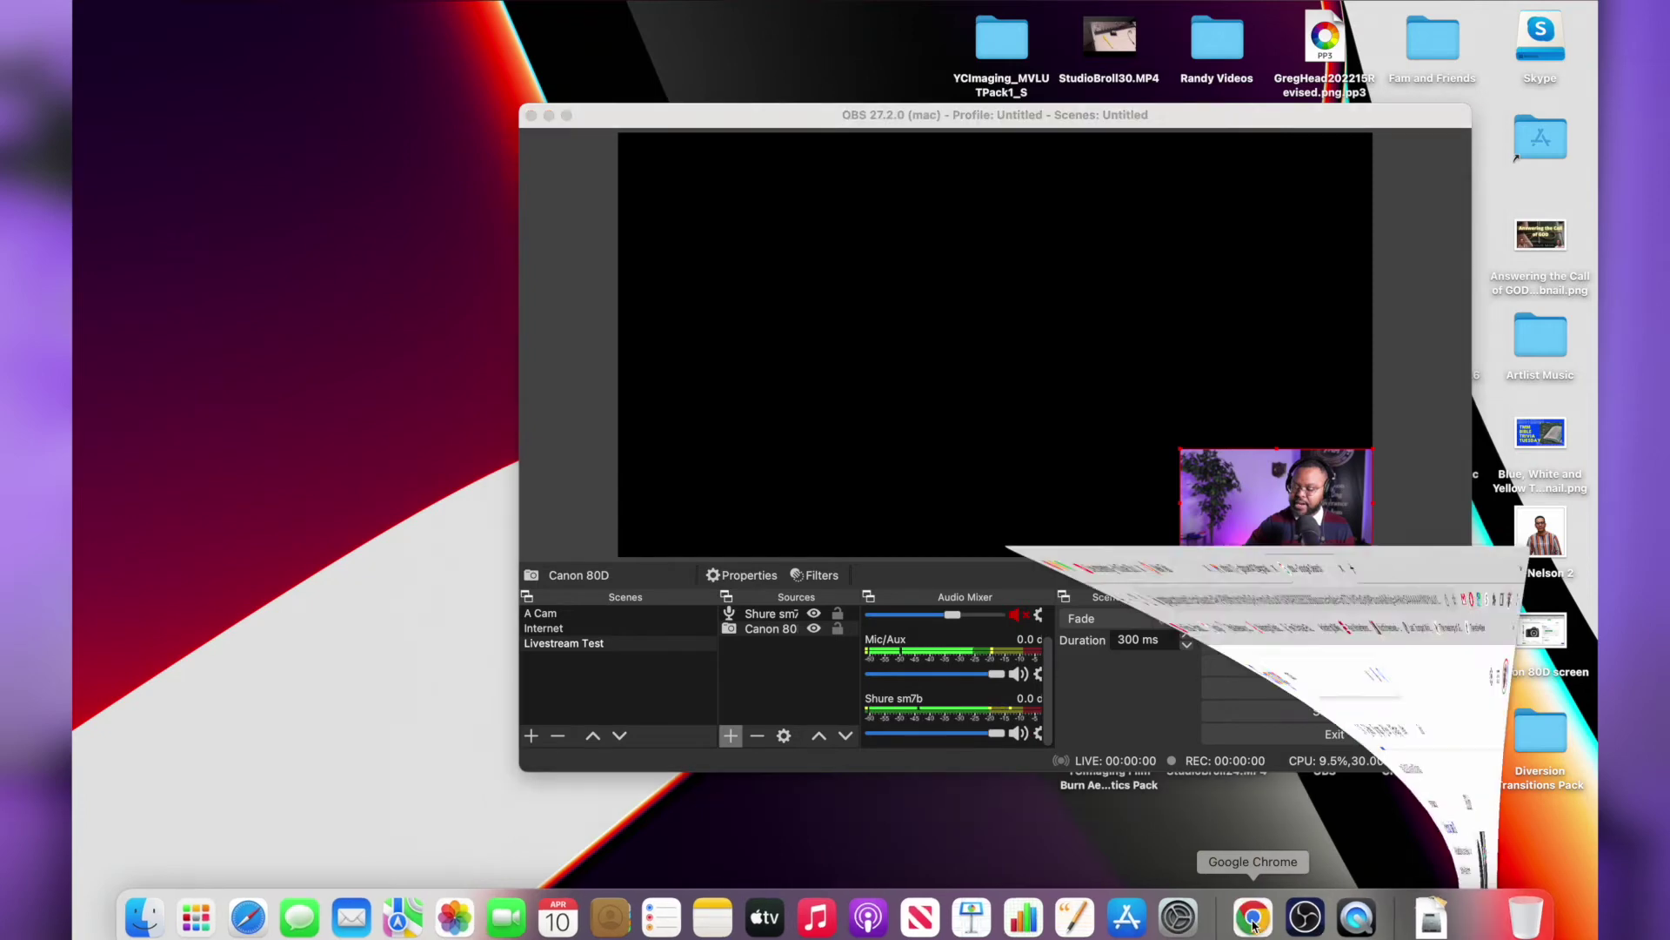
left_click_drag(1596, 580, 667, 581)
left_click(308, 24)
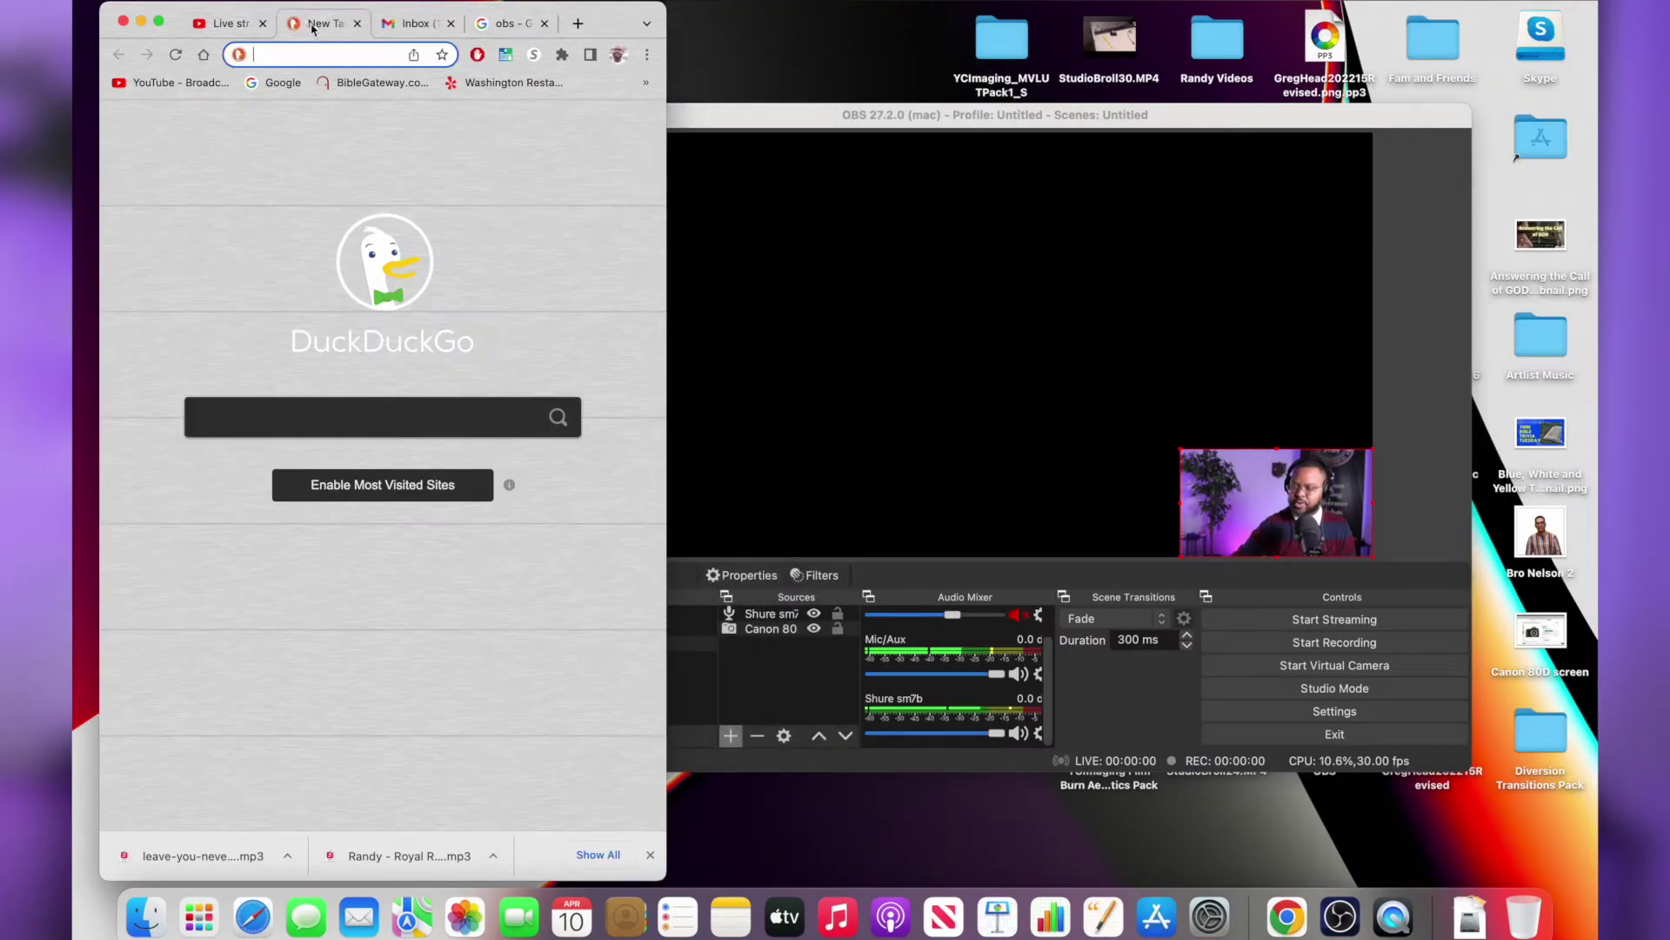
left_click(771, 117)
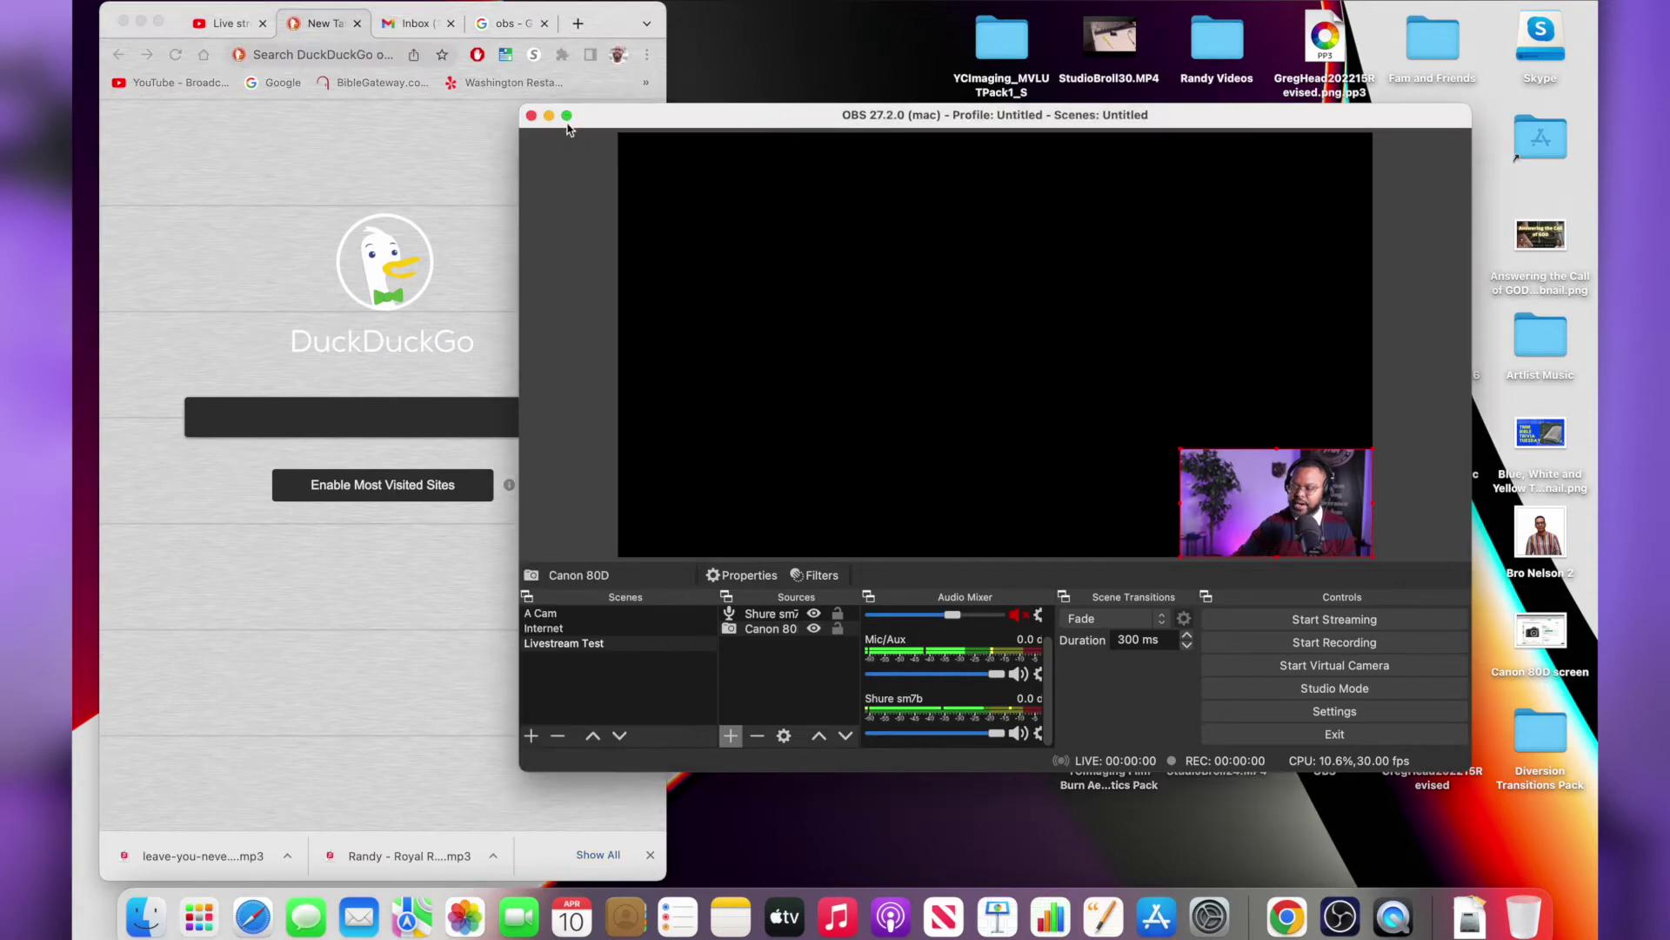
mouse_move(566, 123)
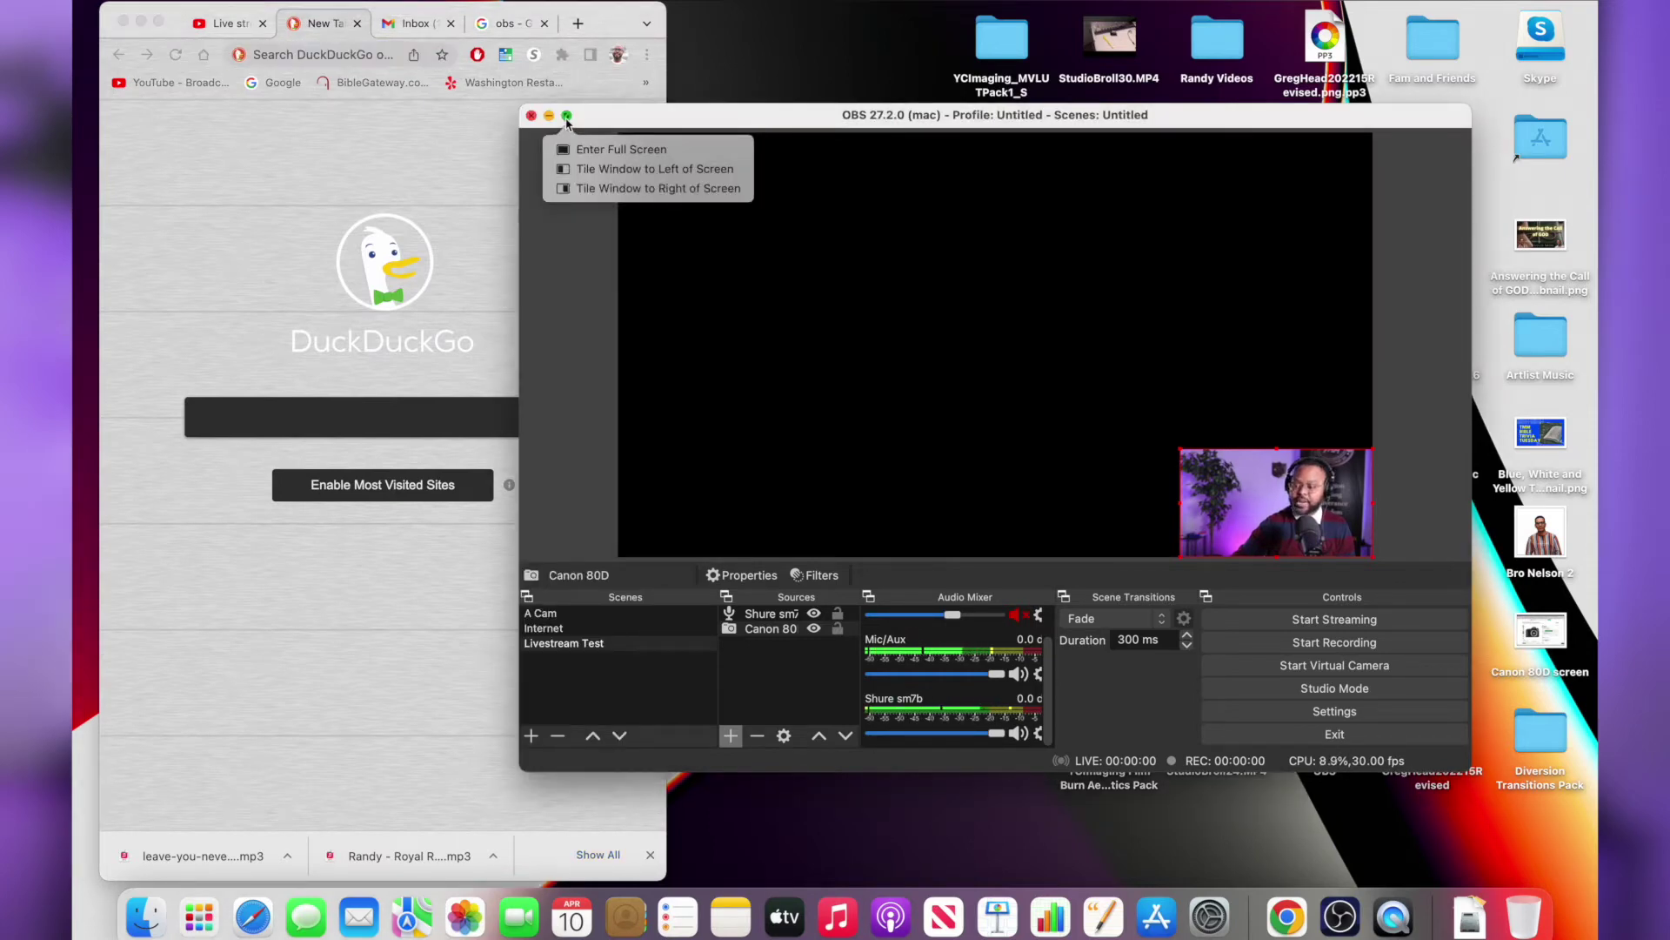
left_click(566, 117)
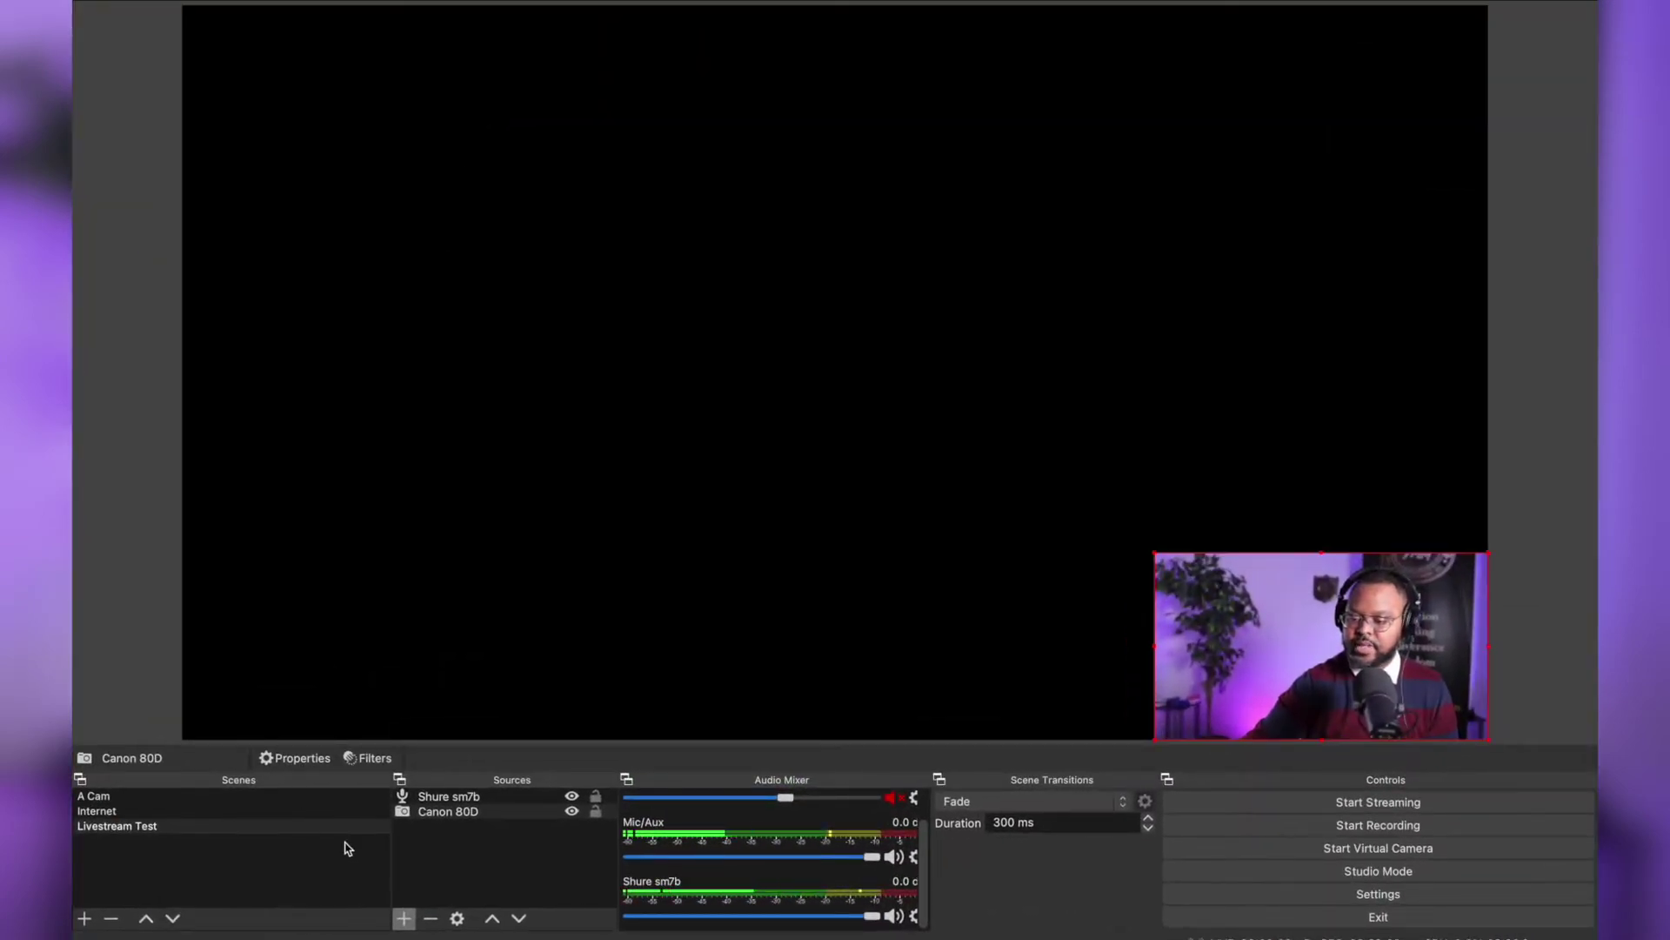
Add a Window Capture source 'Chrome Test' capturing the [Google Chrome] New Tab window
left_click(404, 917)
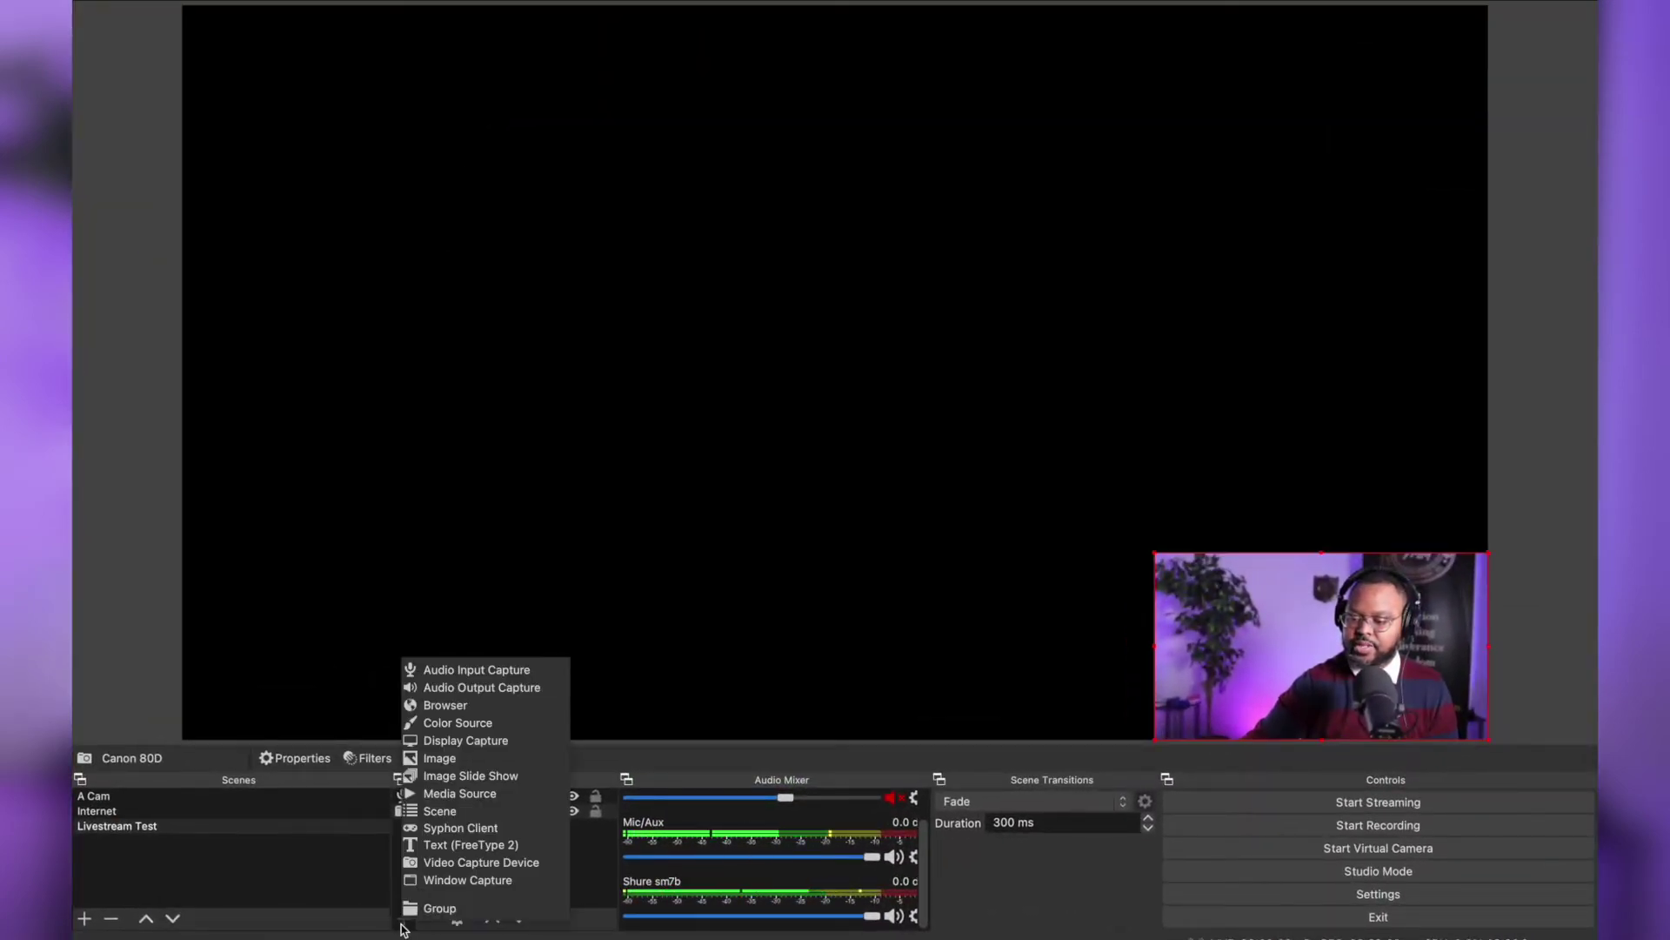
left_click(470, 879)
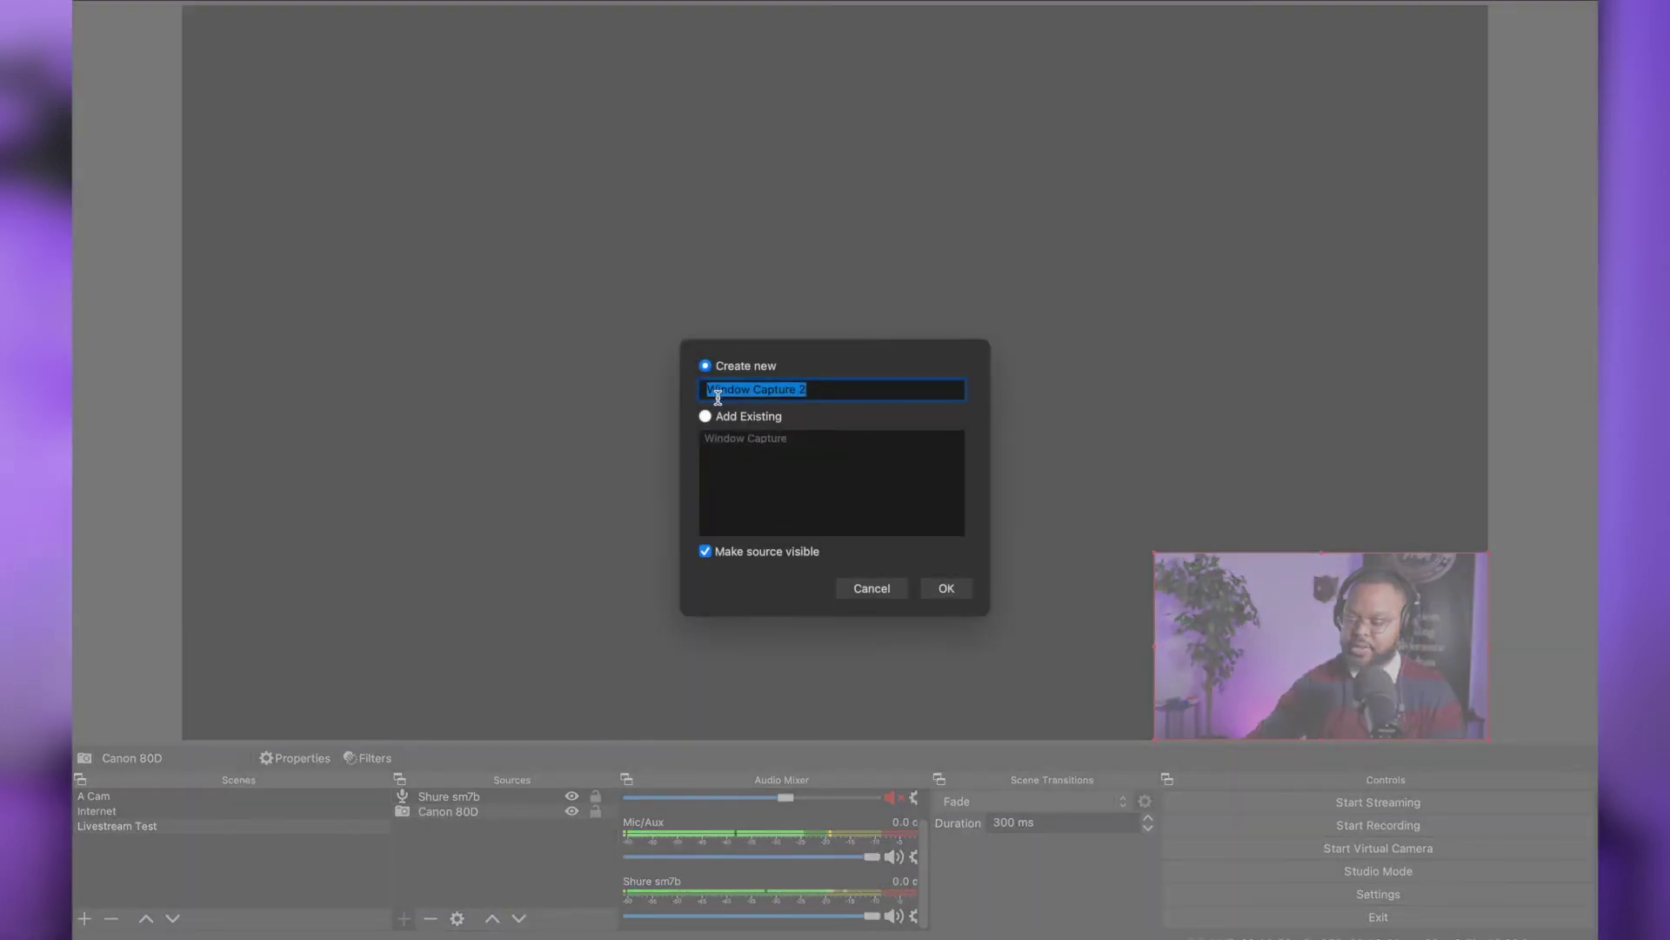
type("Ch")
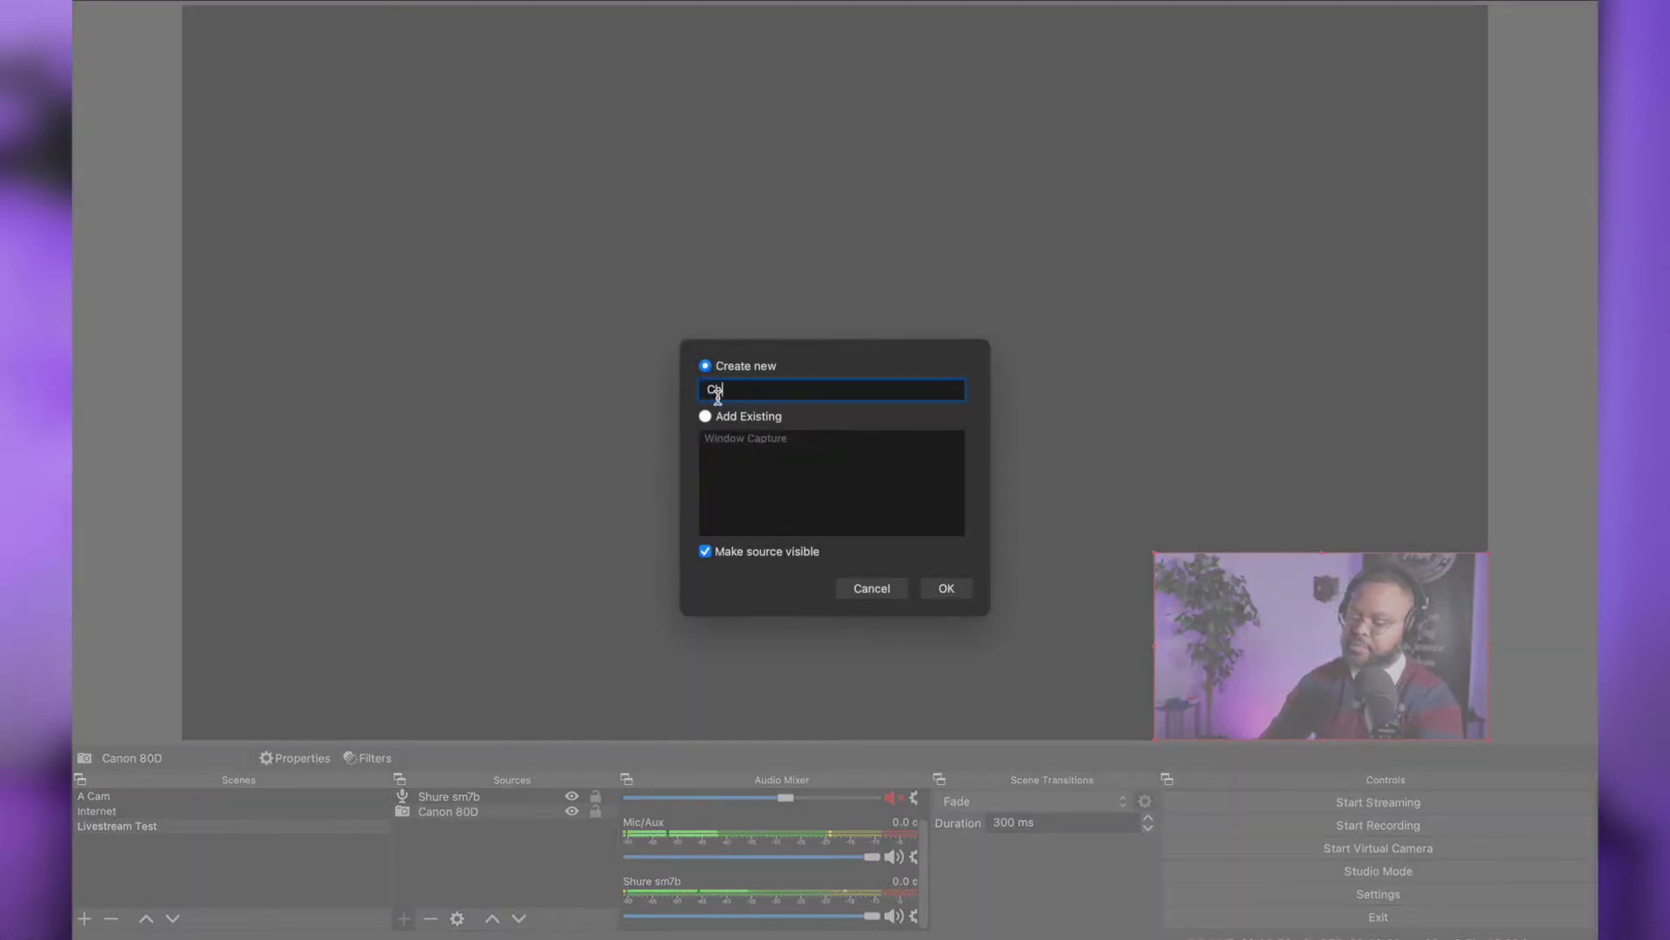
type("rome Test")
left_click(947, 588)
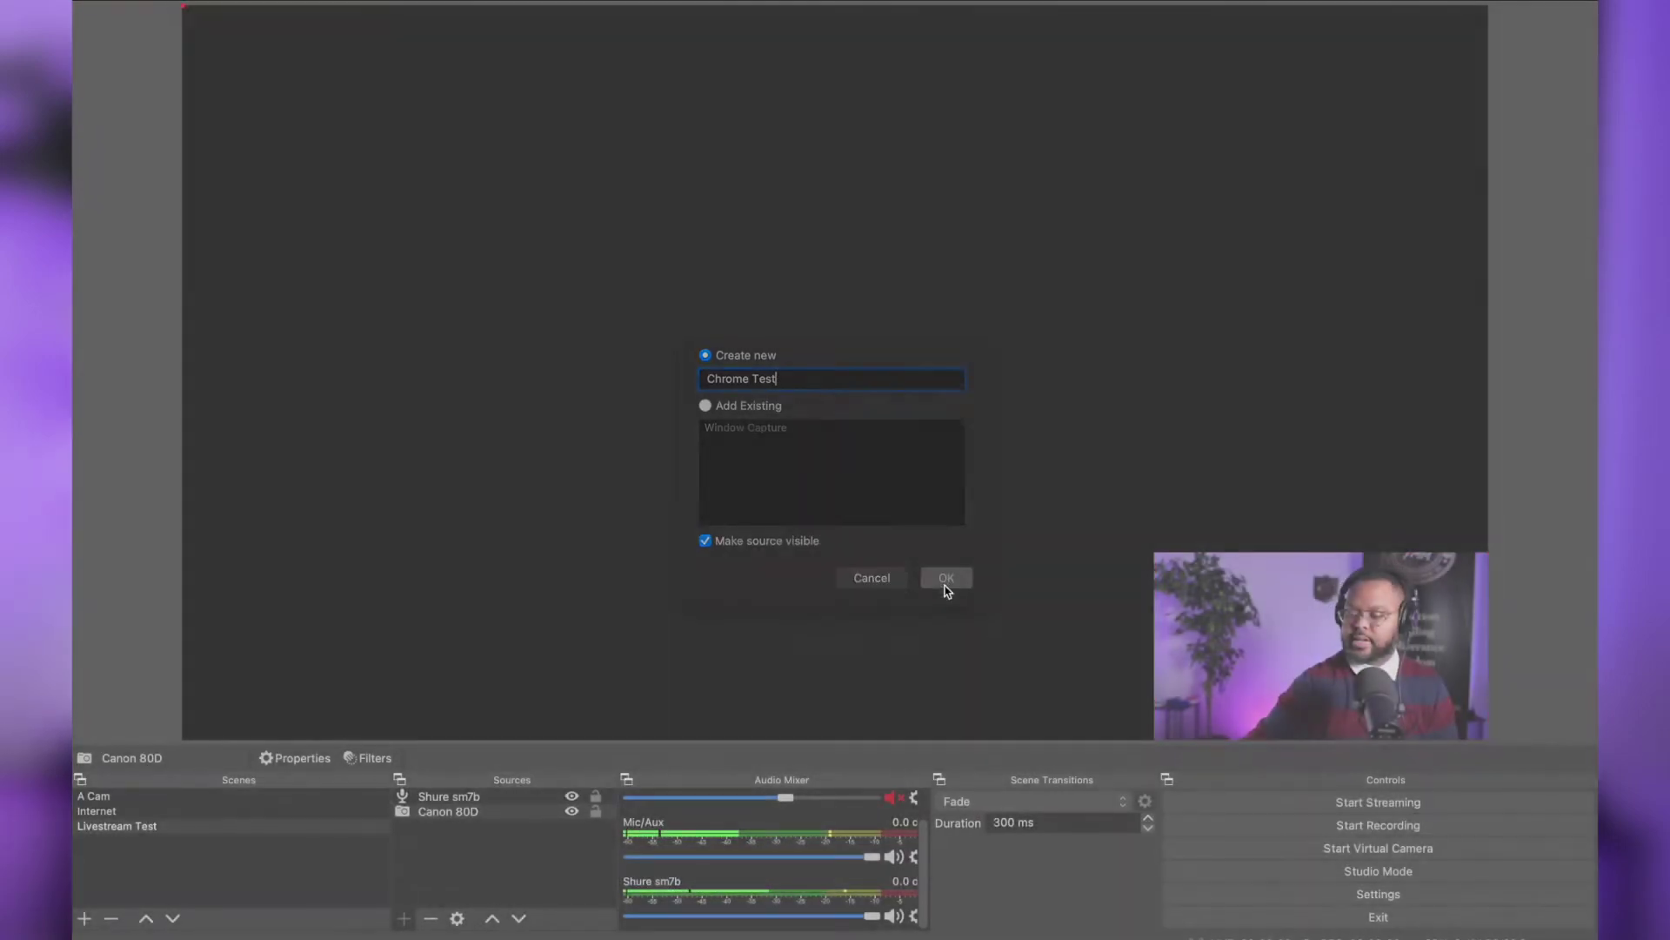
left_click(826, 552)
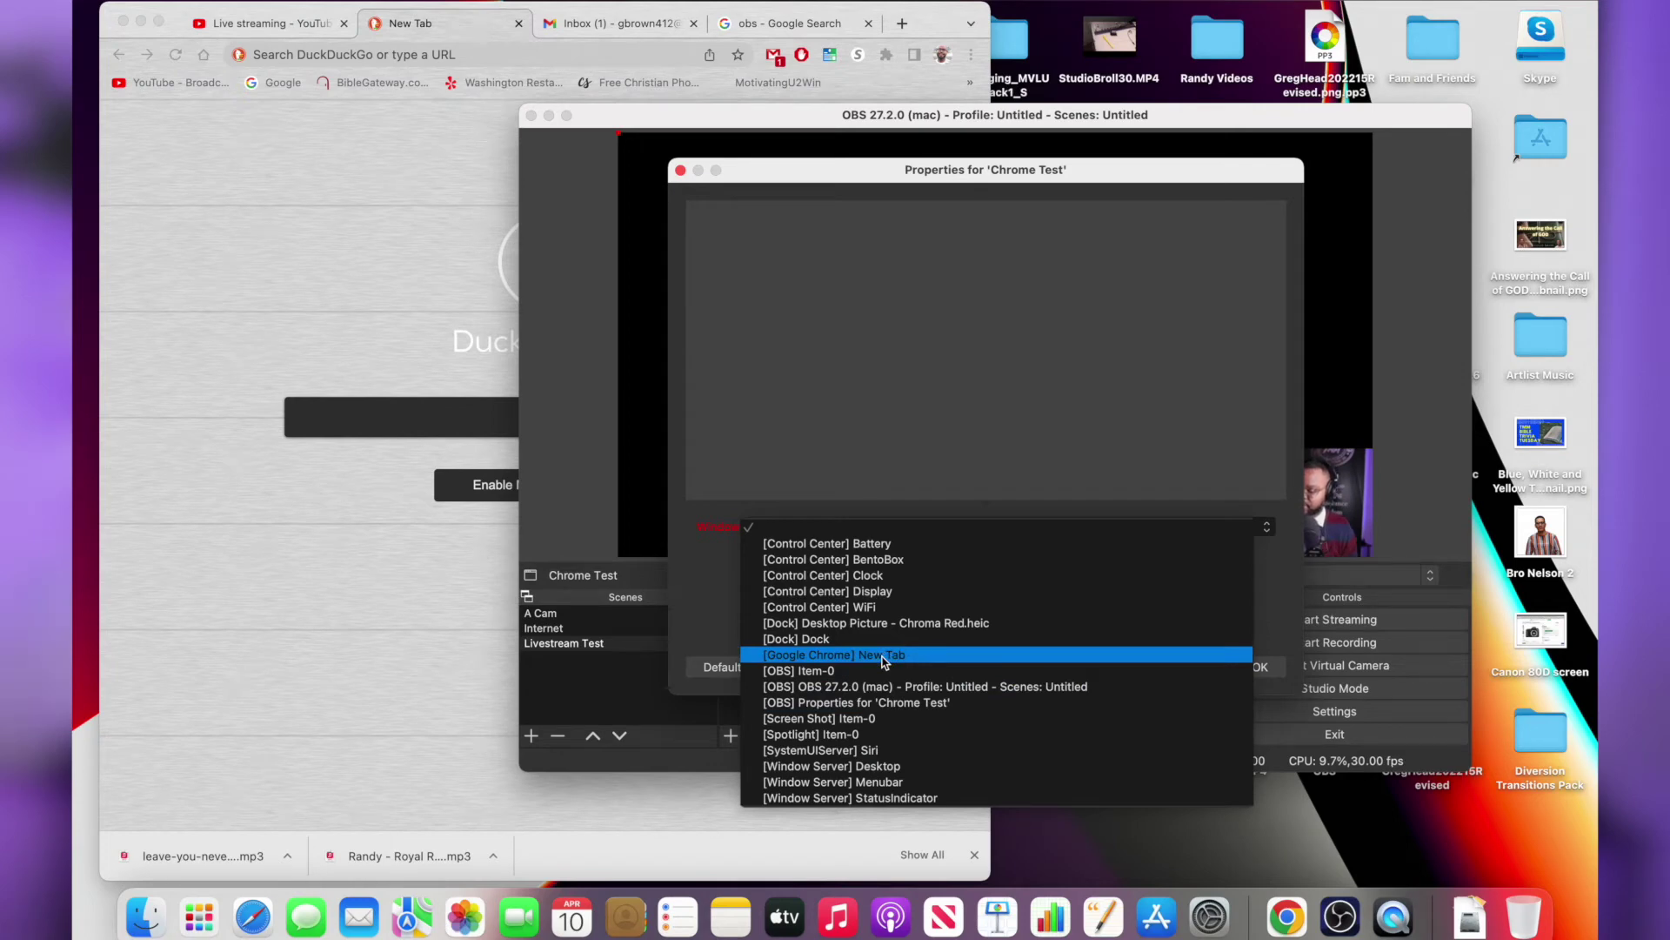
left_click(881, 655)
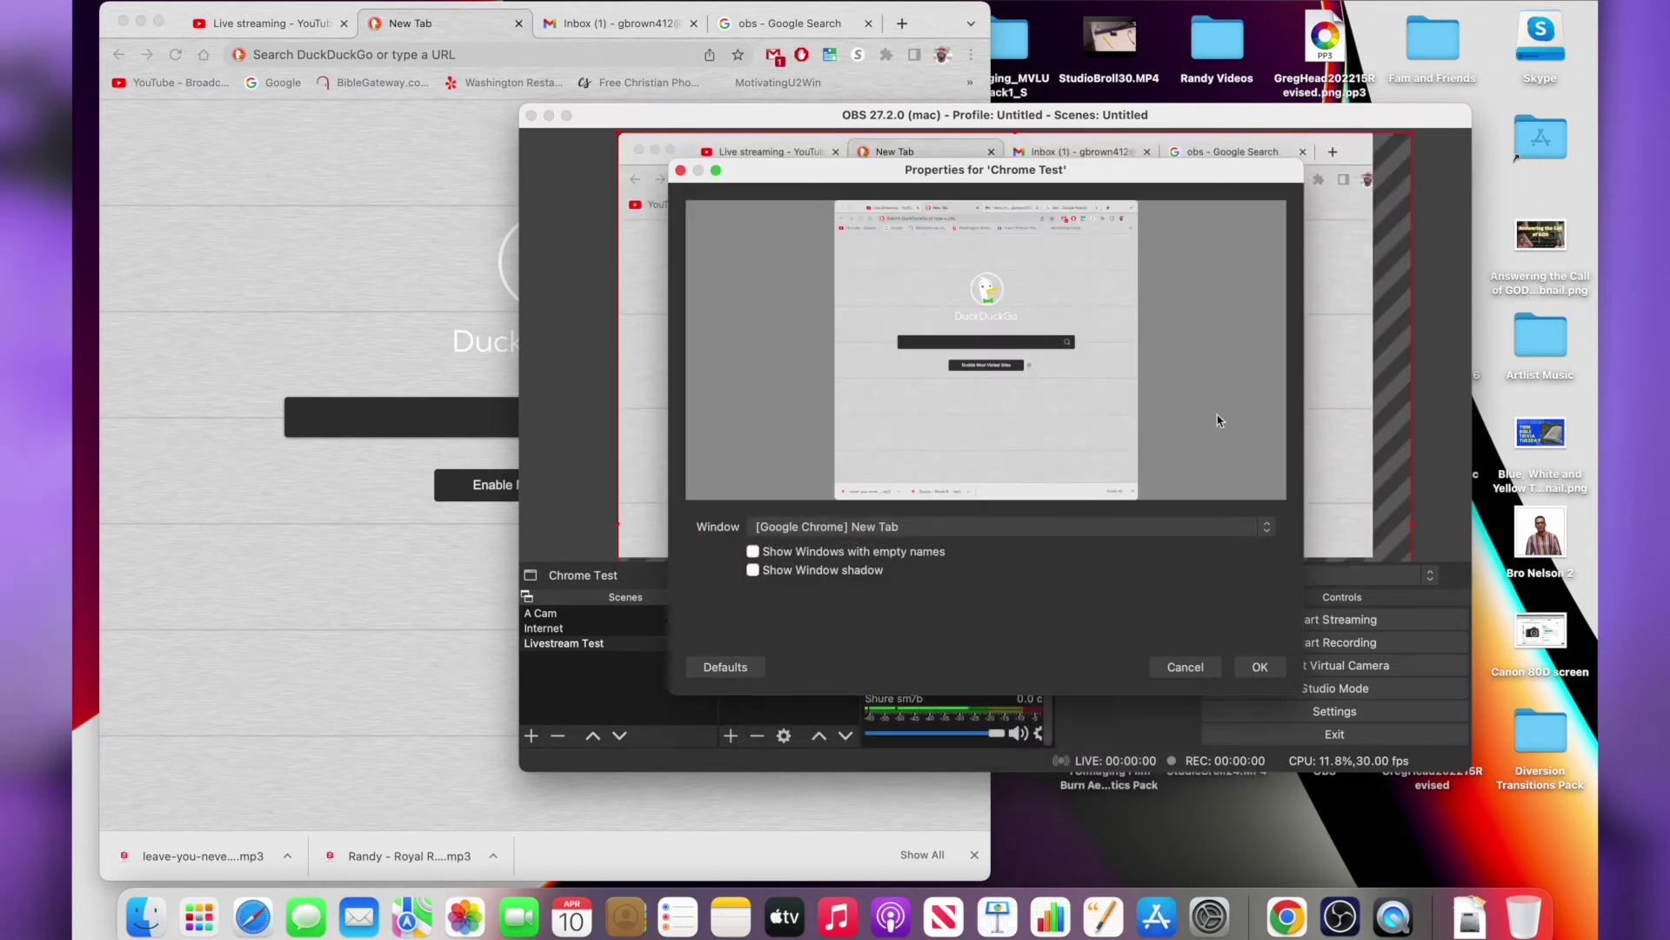
left_click(1258, 669)
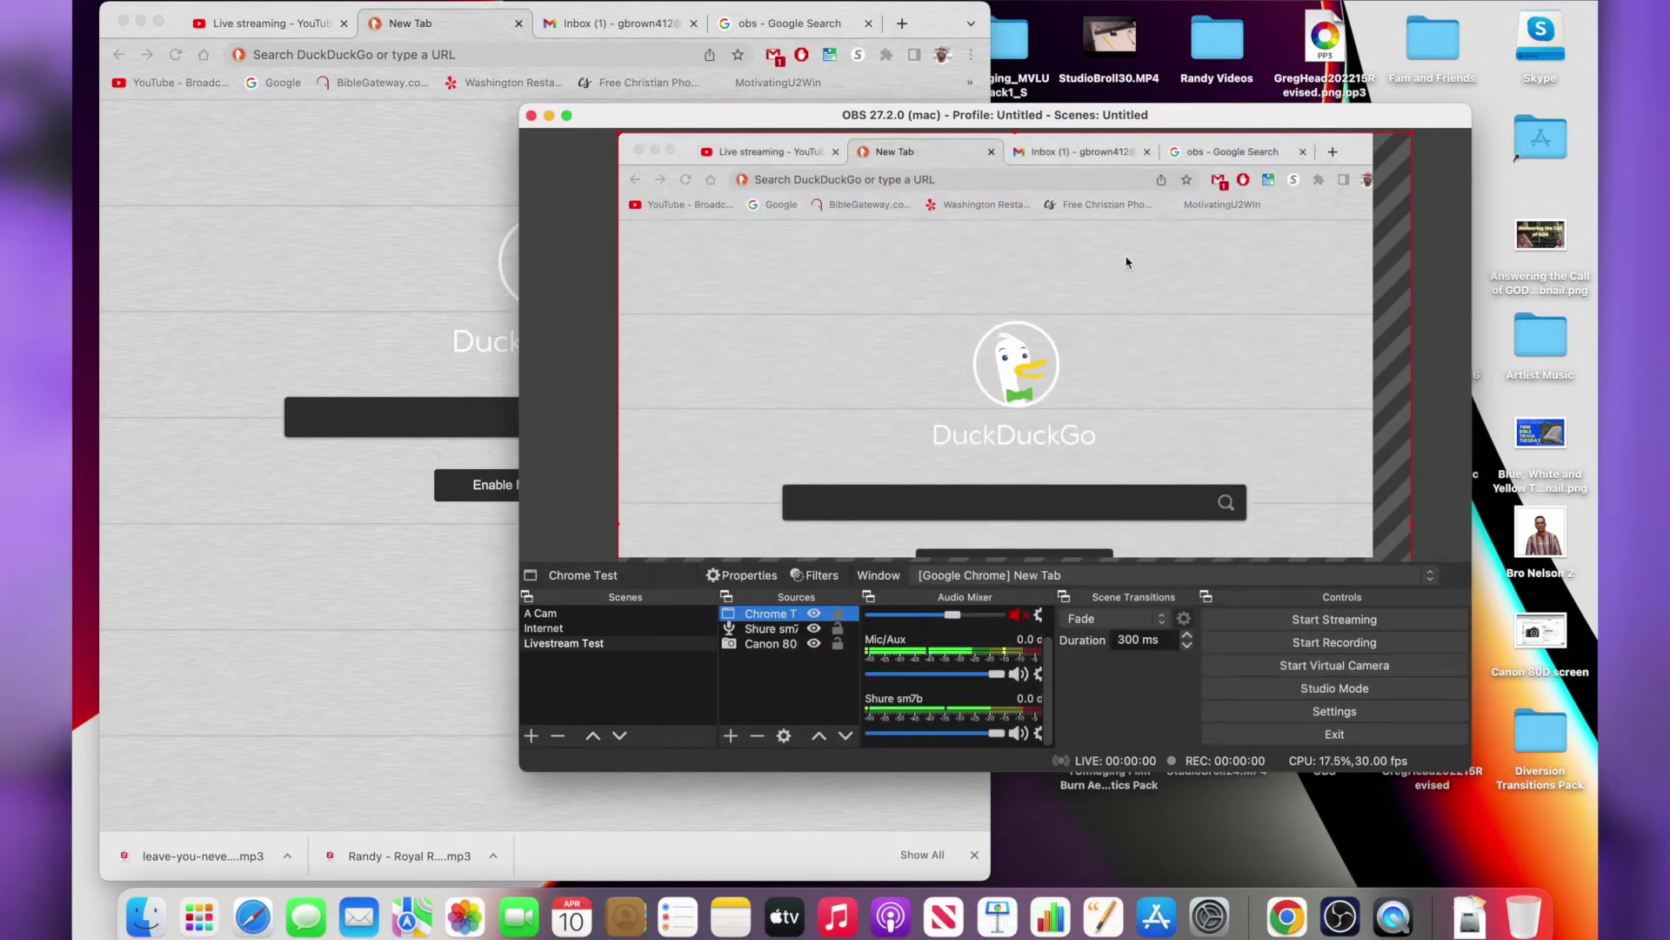
left_click(565, 116)
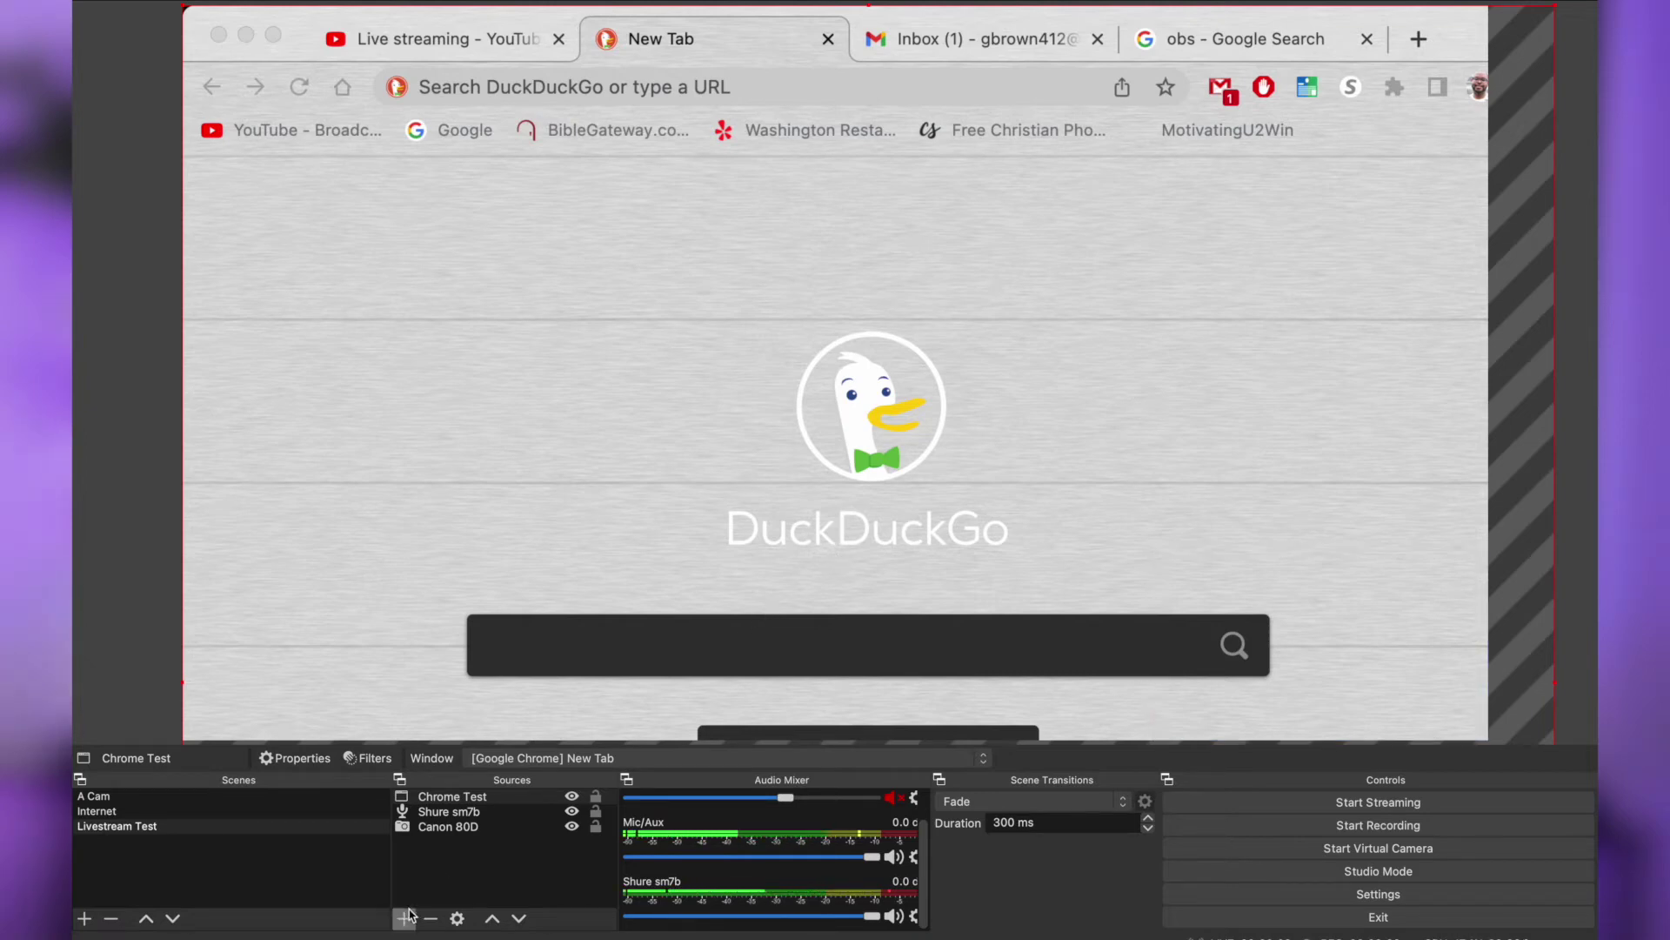
Move Canon 80D above Chrome Test in the source order and resize its corner box
left_click(467, 829)
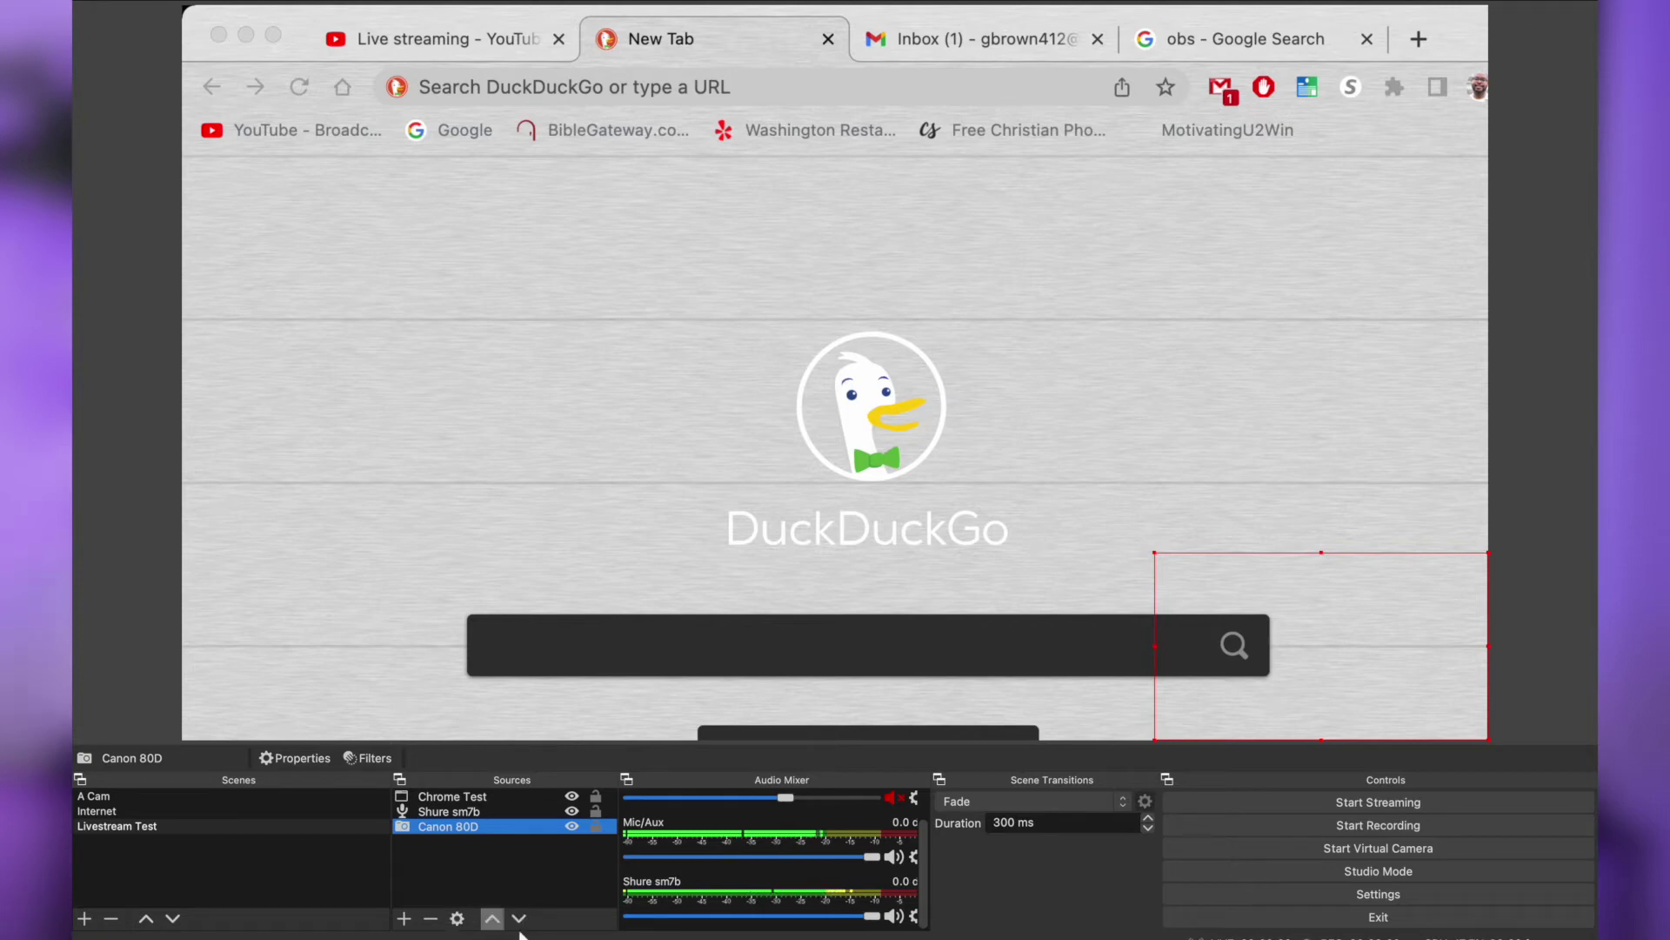
left_click(492, 919)
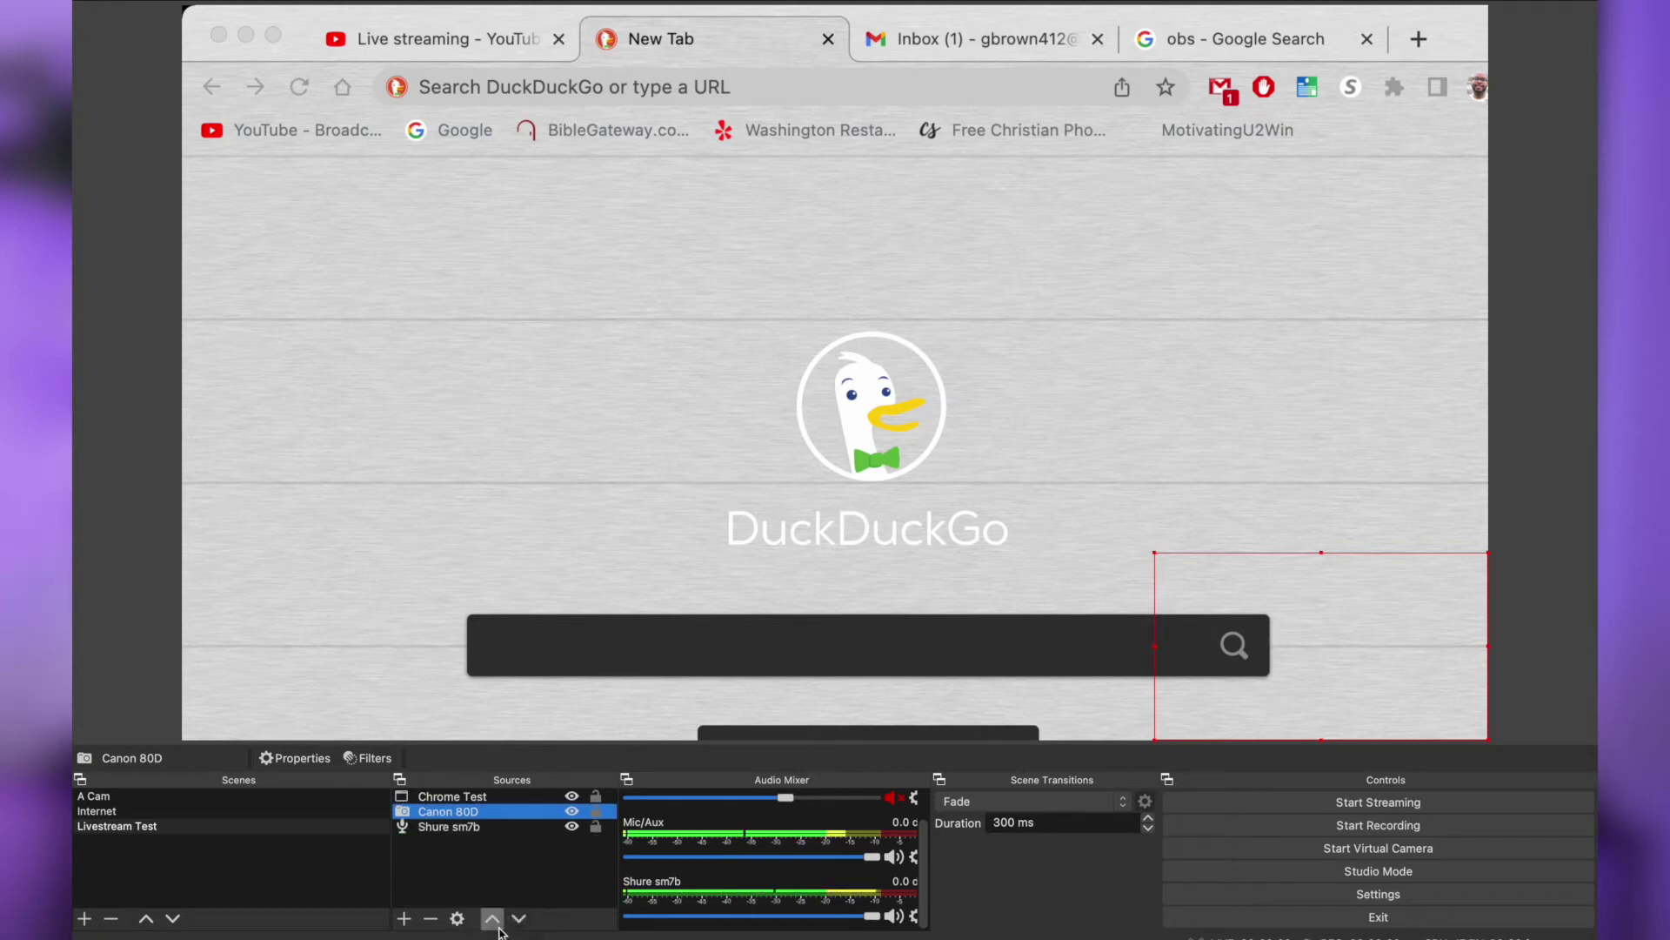
left_click(492, 918)
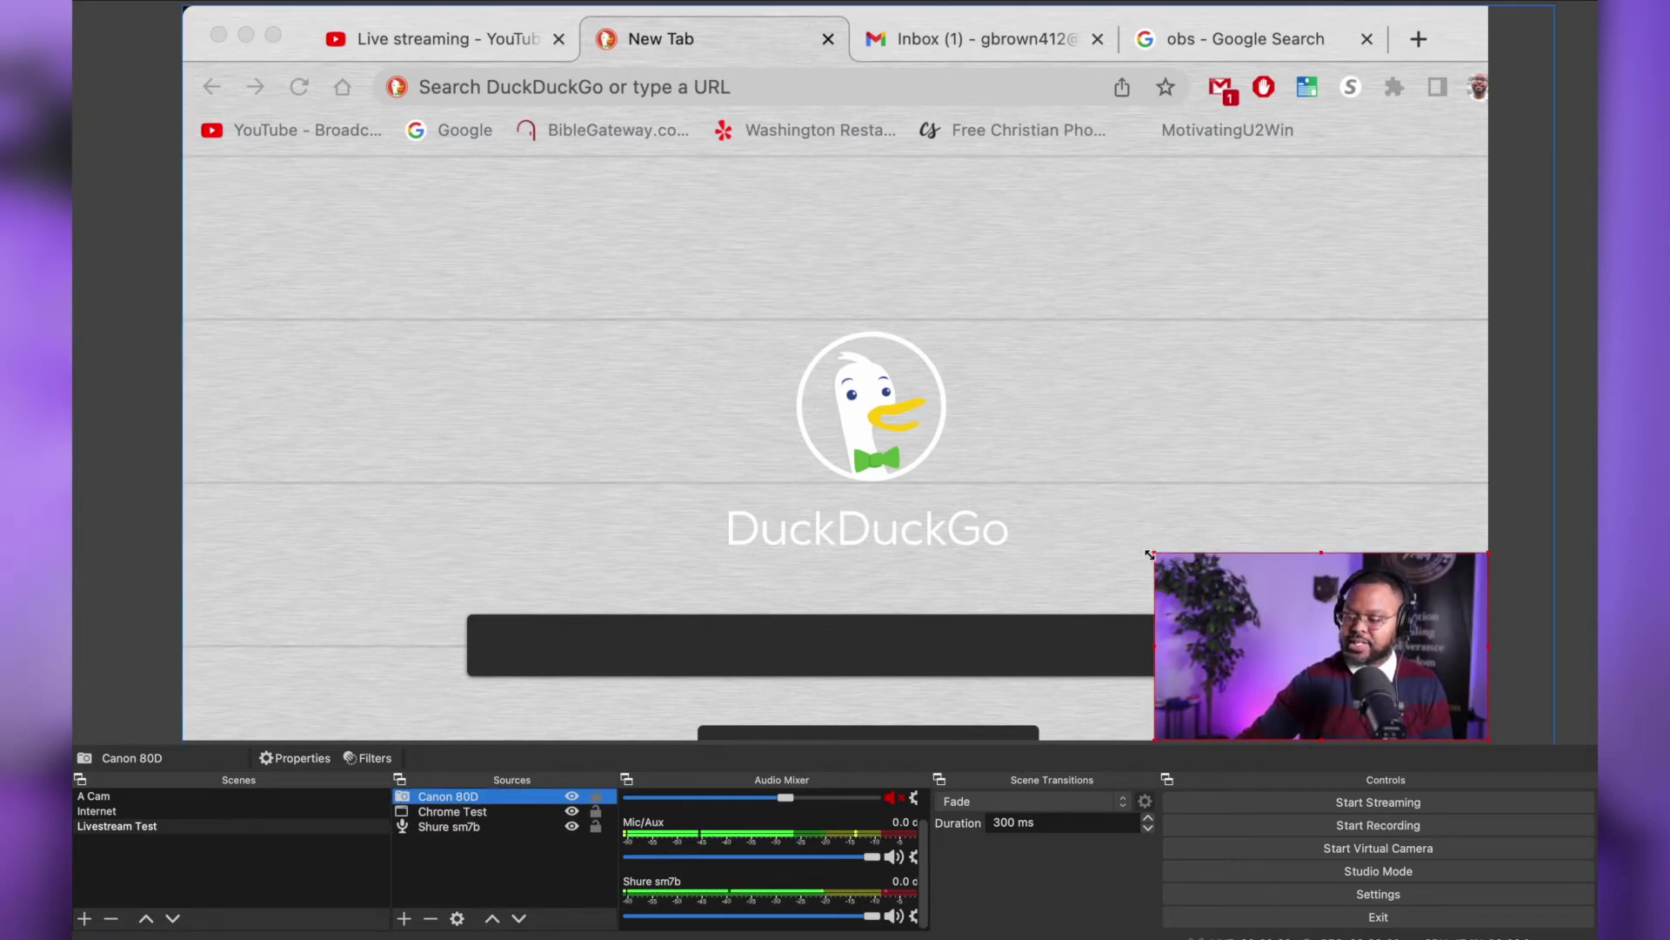
left_click_drag(1149, 554, 1055, 496)
Scale down the Chrome Test capture and enlarge the camera to fill most of the canvas
left_click(1336, 395)
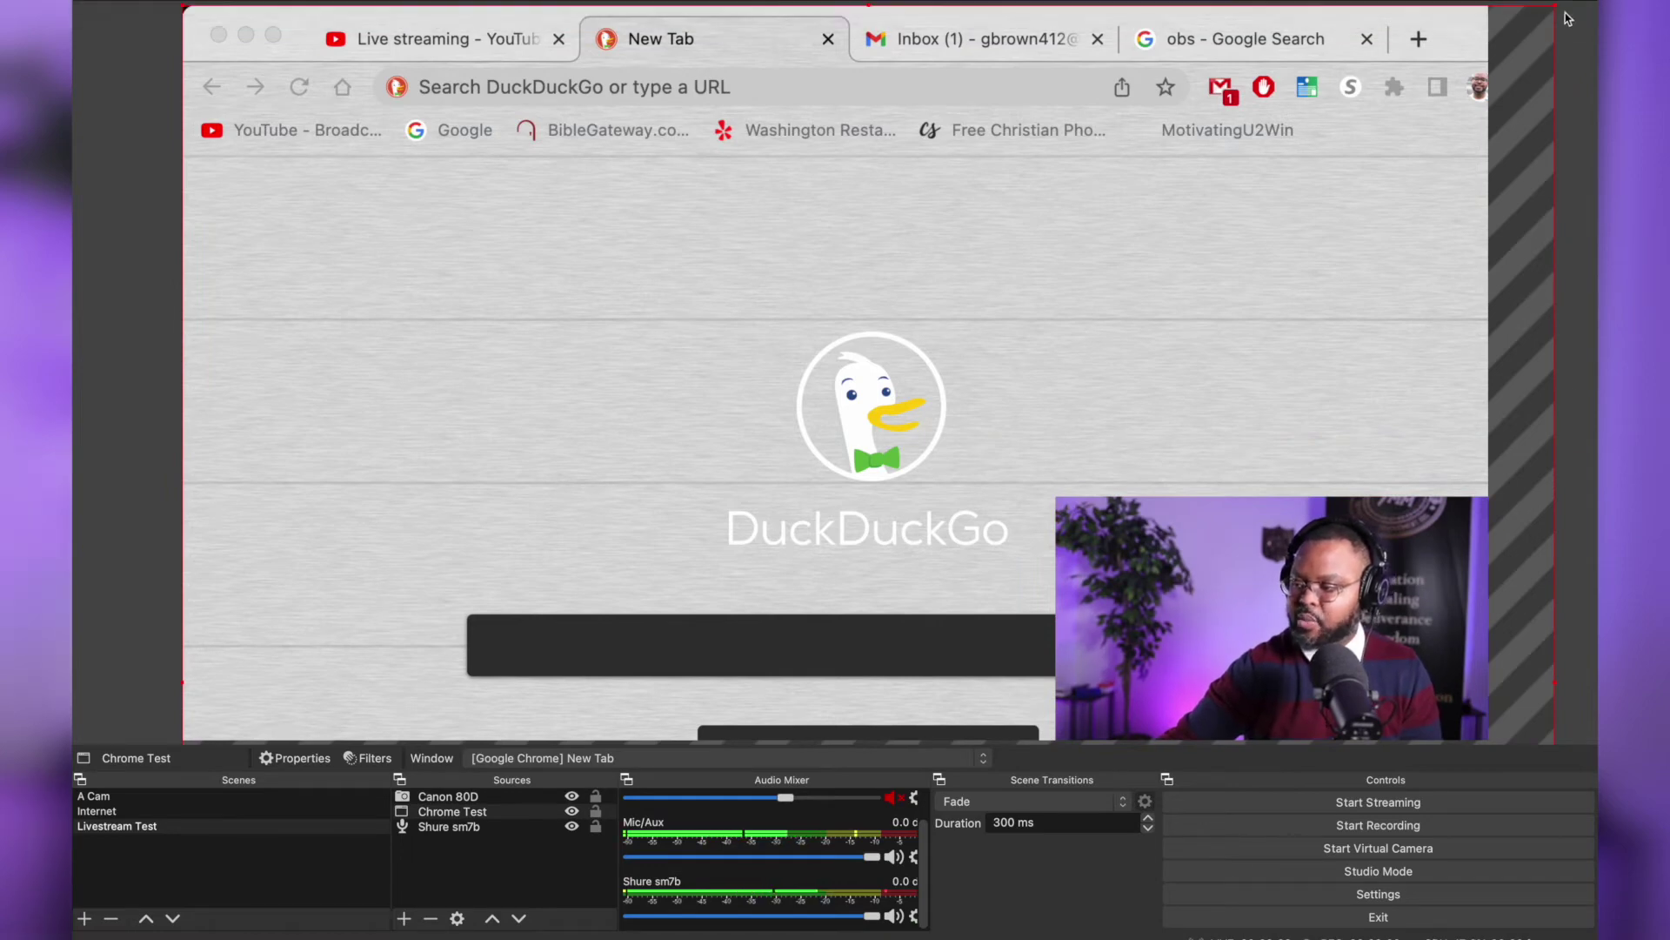
left_click_drag(1557, 9, 1476, 13)
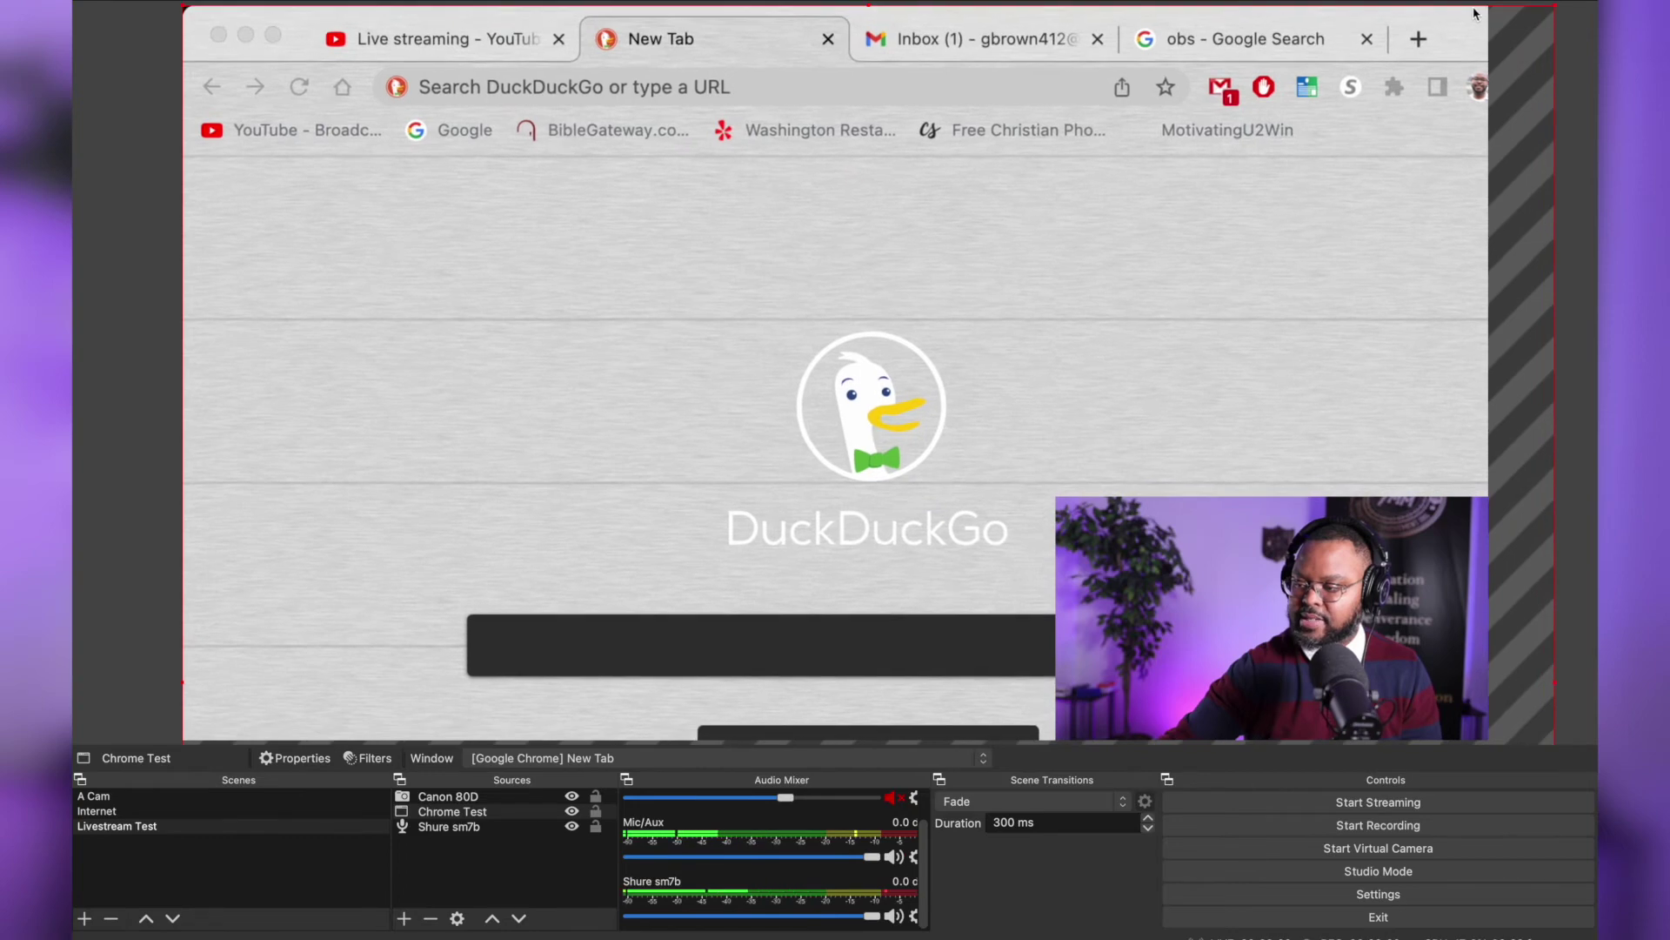
left_click(1066, 505)
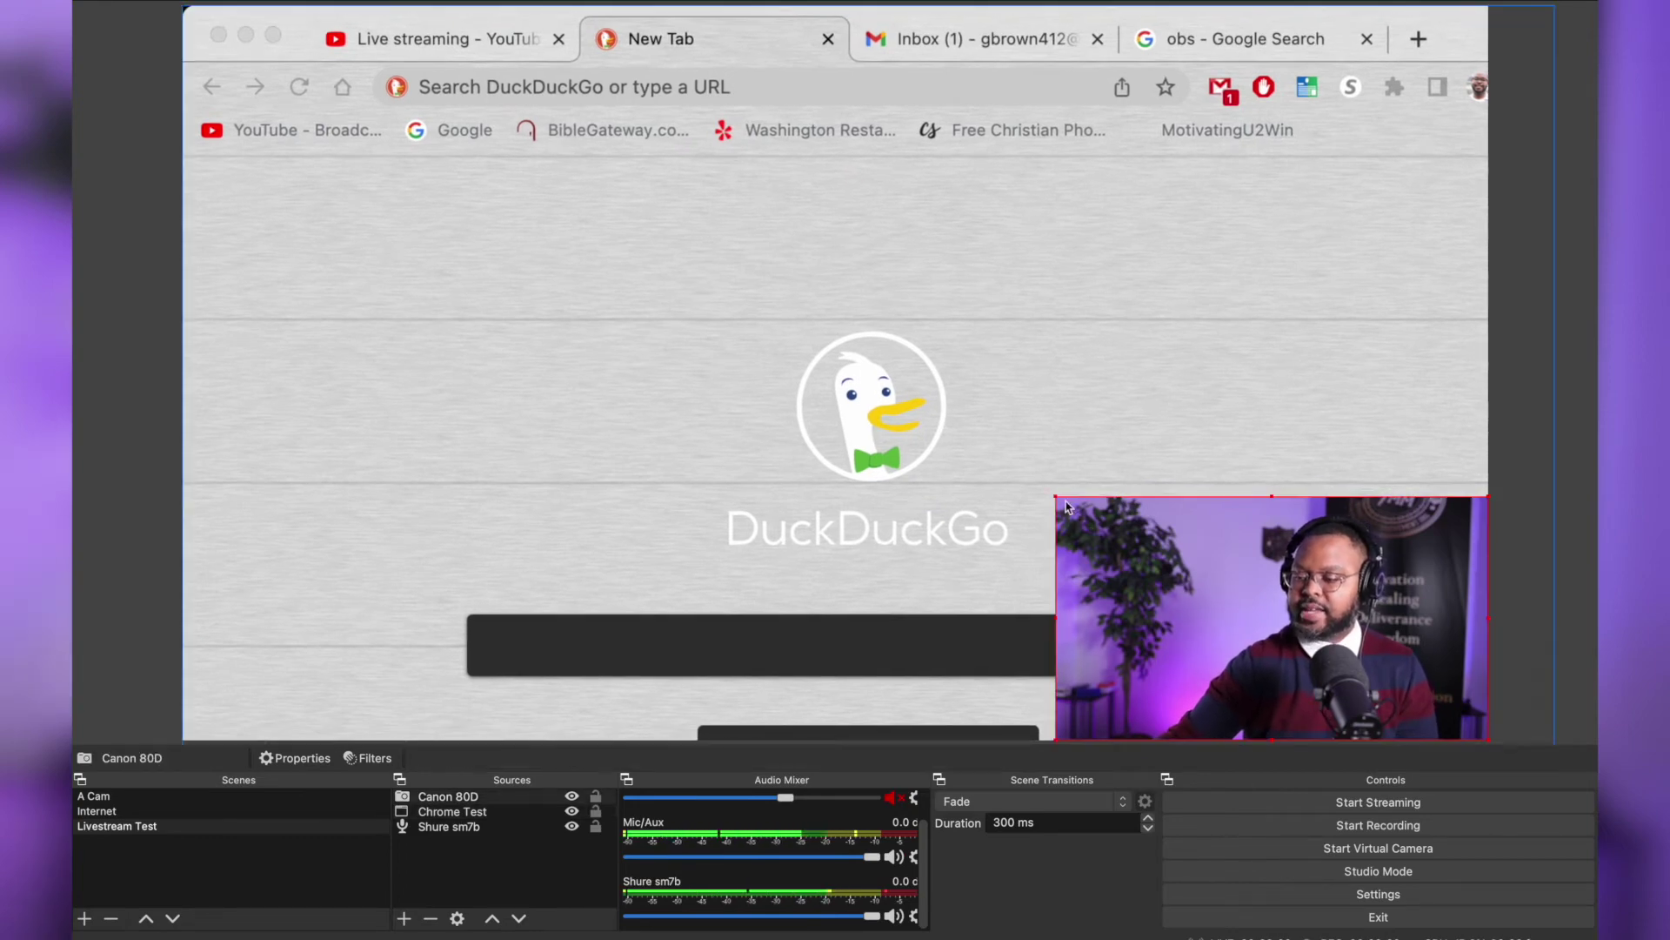
left_click_drag(1055, 496, 180, 166)
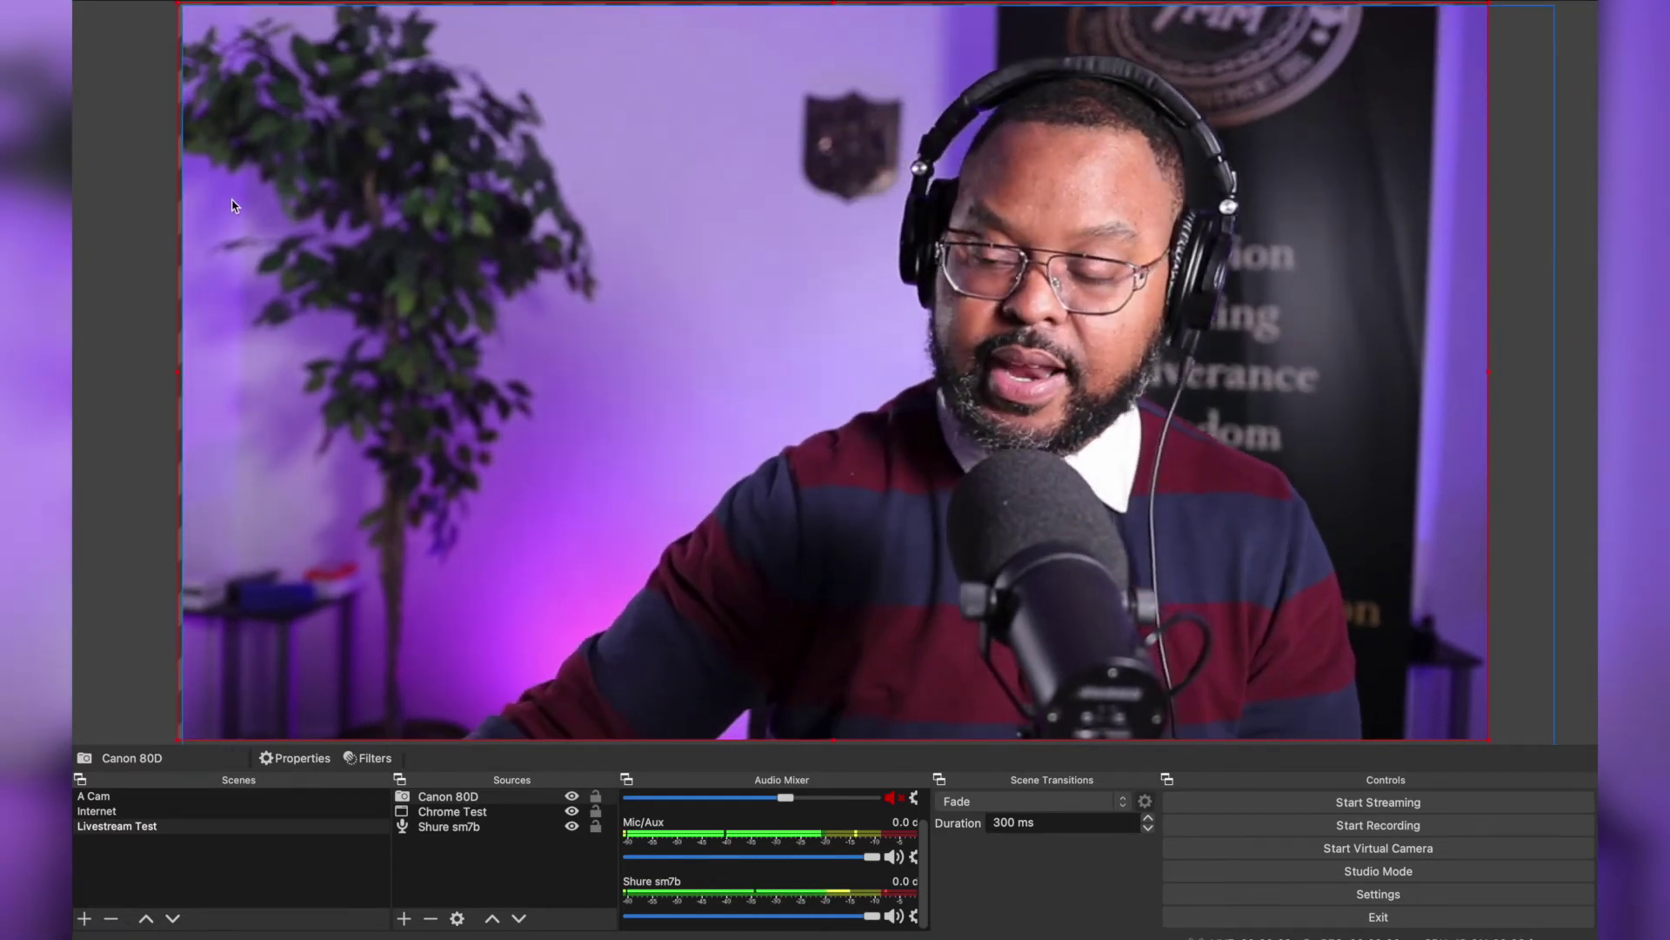
In Preferences > Stream, keep YouTube - RTMPS as service and start connecting a YouTube account
mouse_move(142, 2)
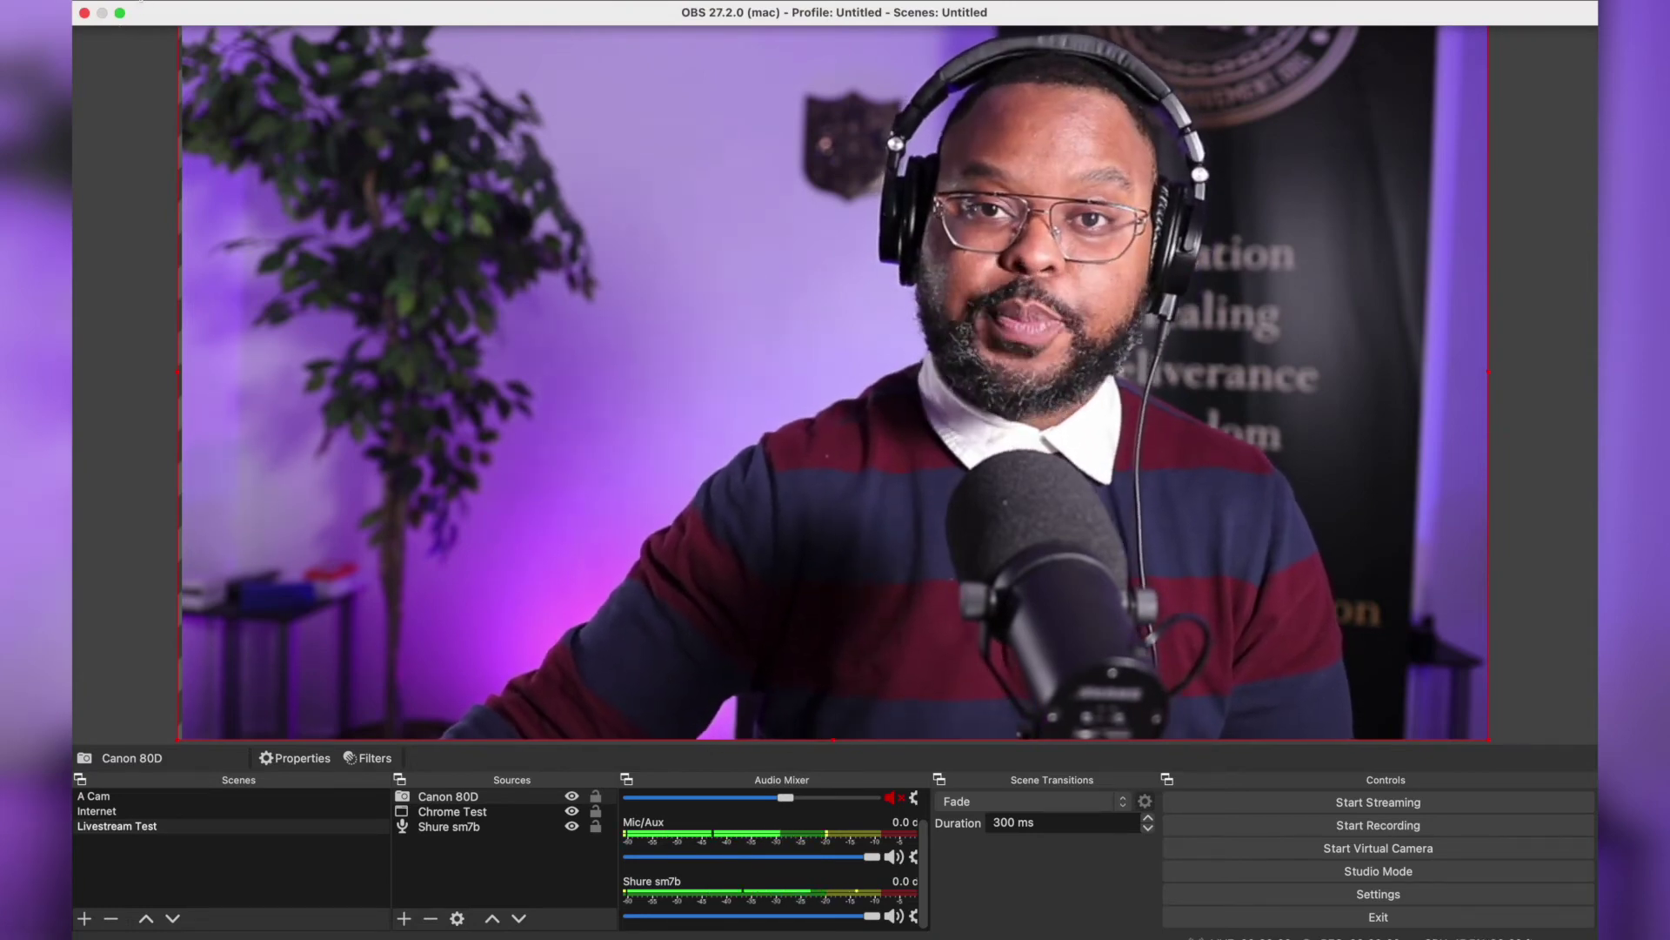
left_click(142, 2)
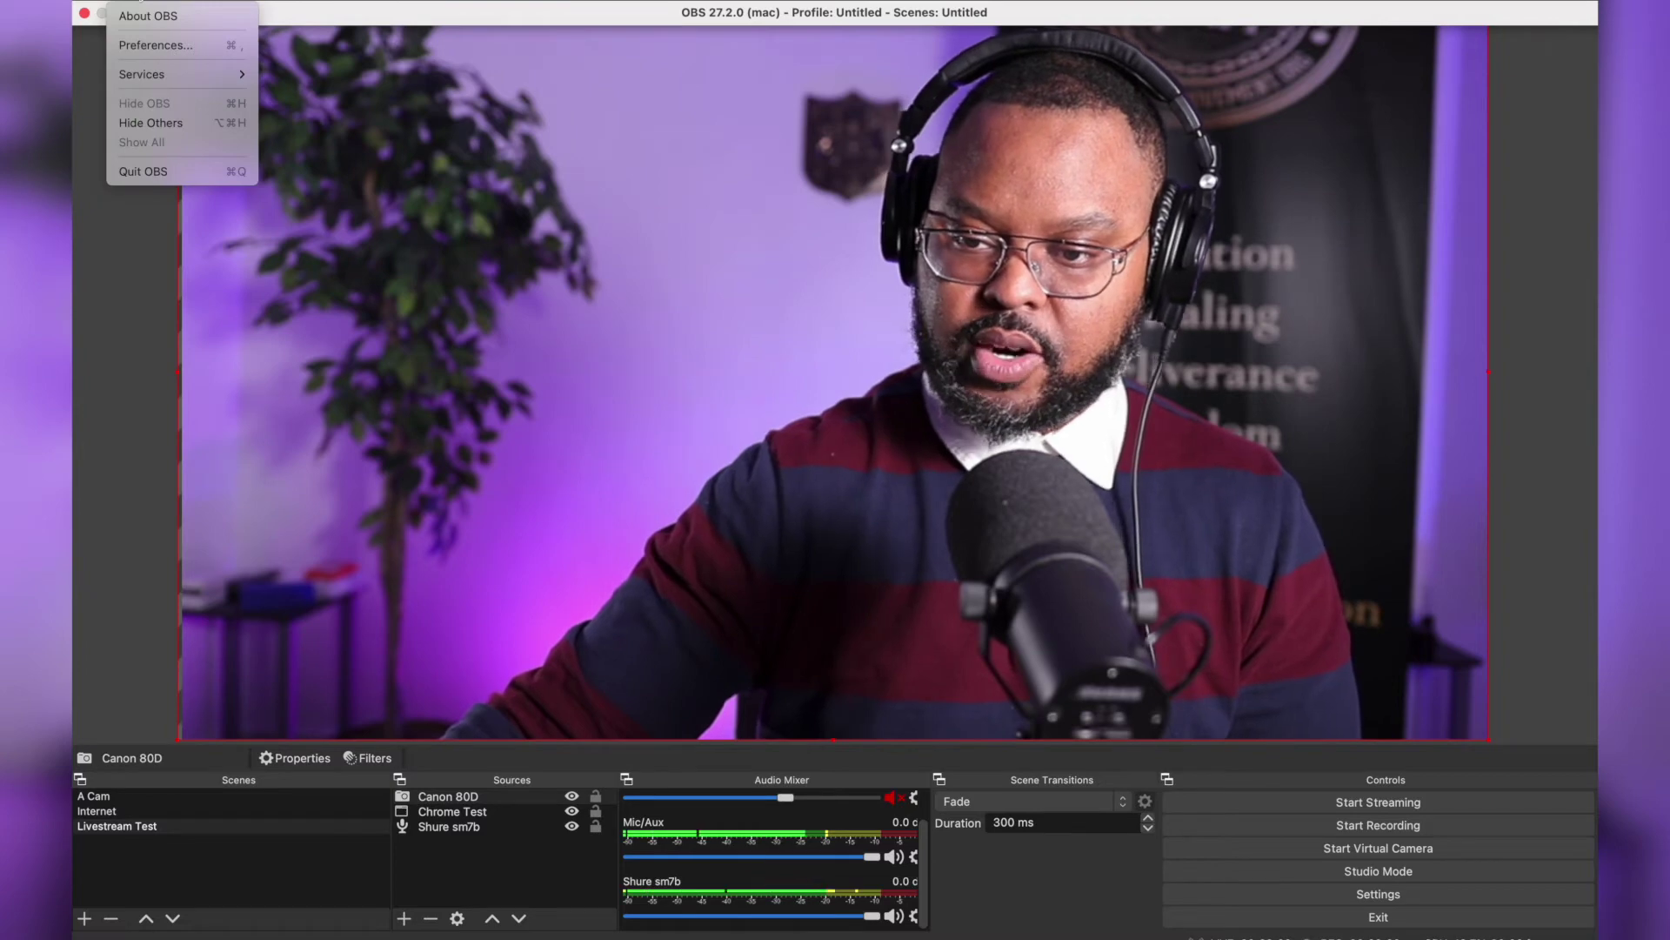
left_click(148, 44)
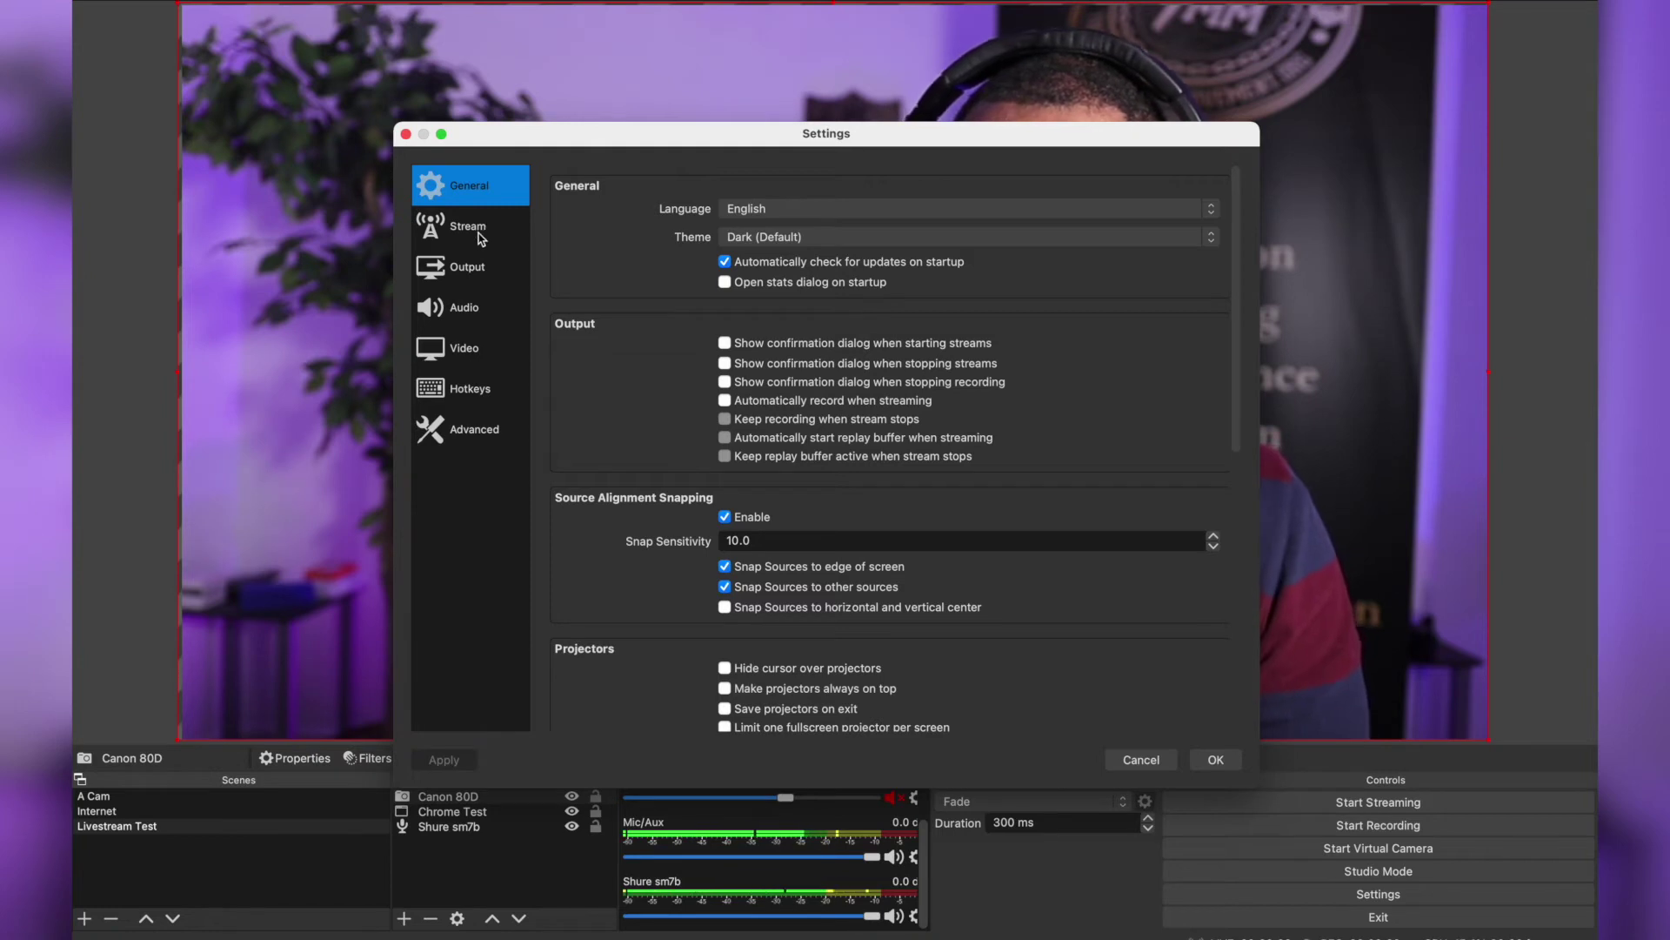
left_click(481, 239)
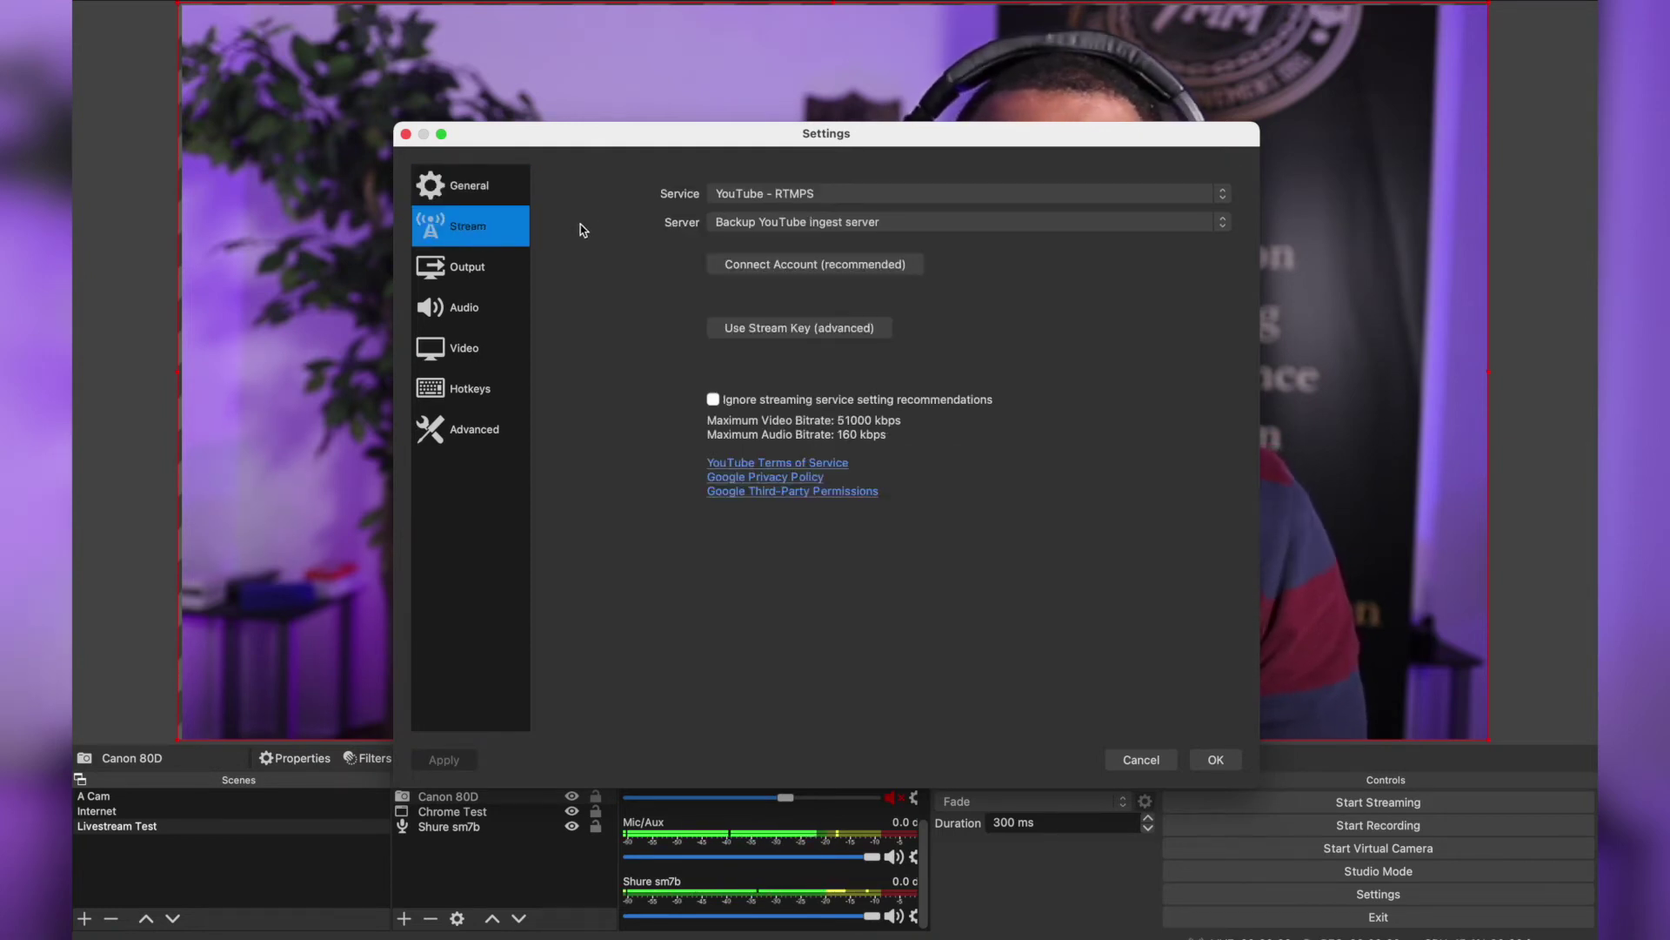
left_click(843, 191)
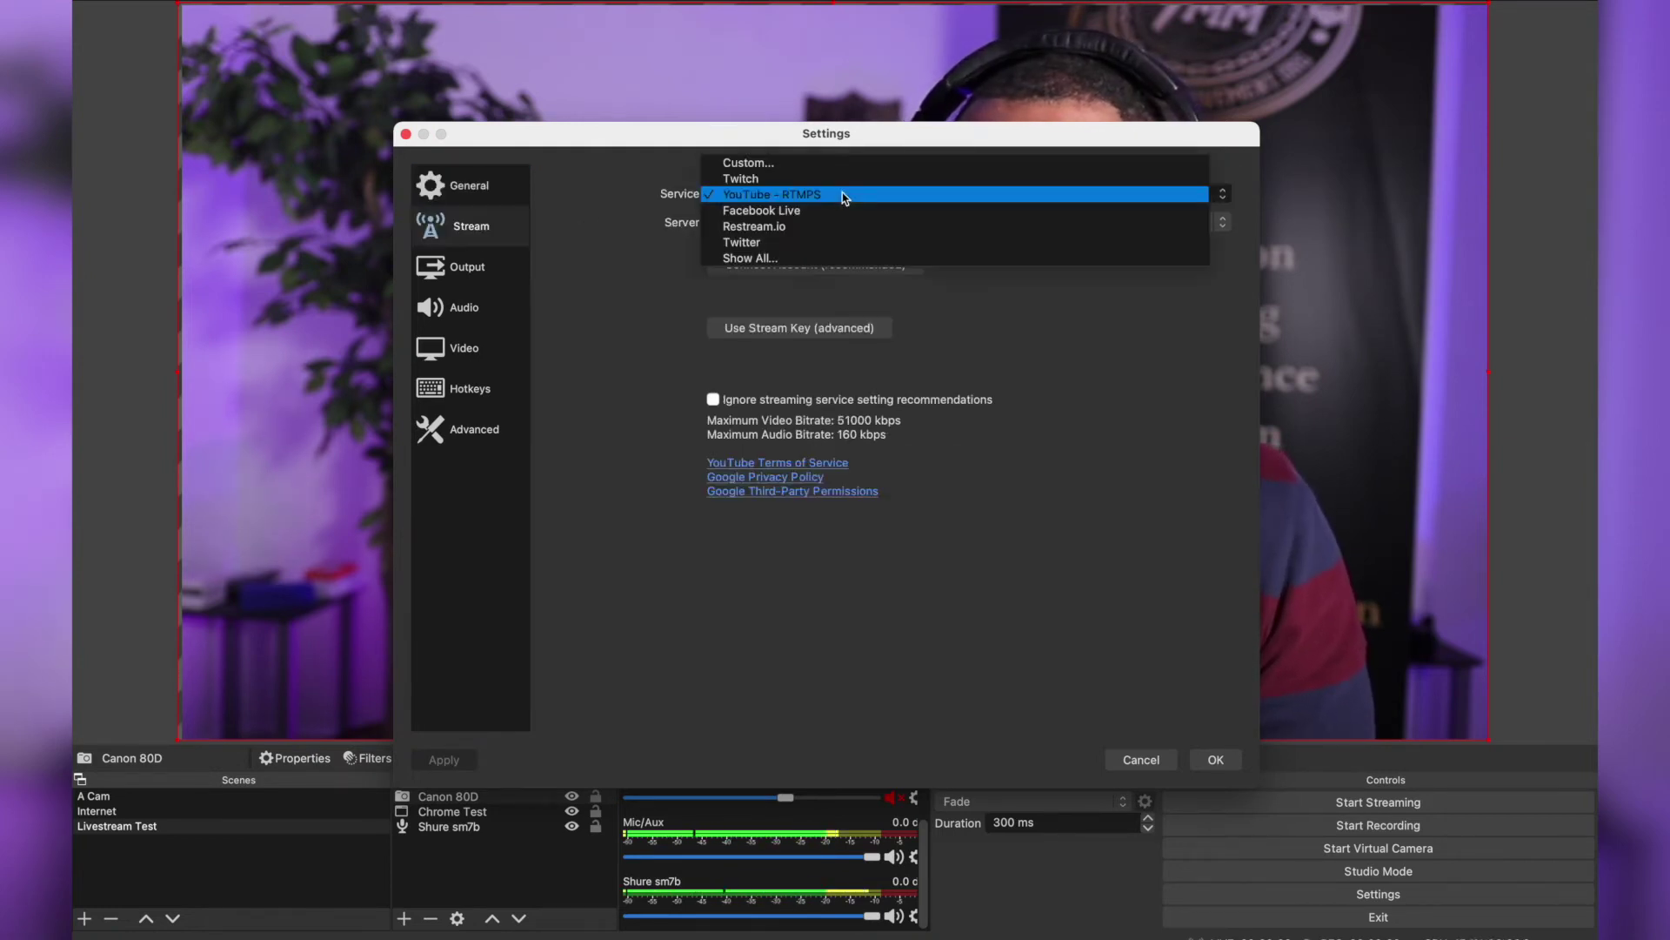
left_click(504, 224)
left_click(753, 198)
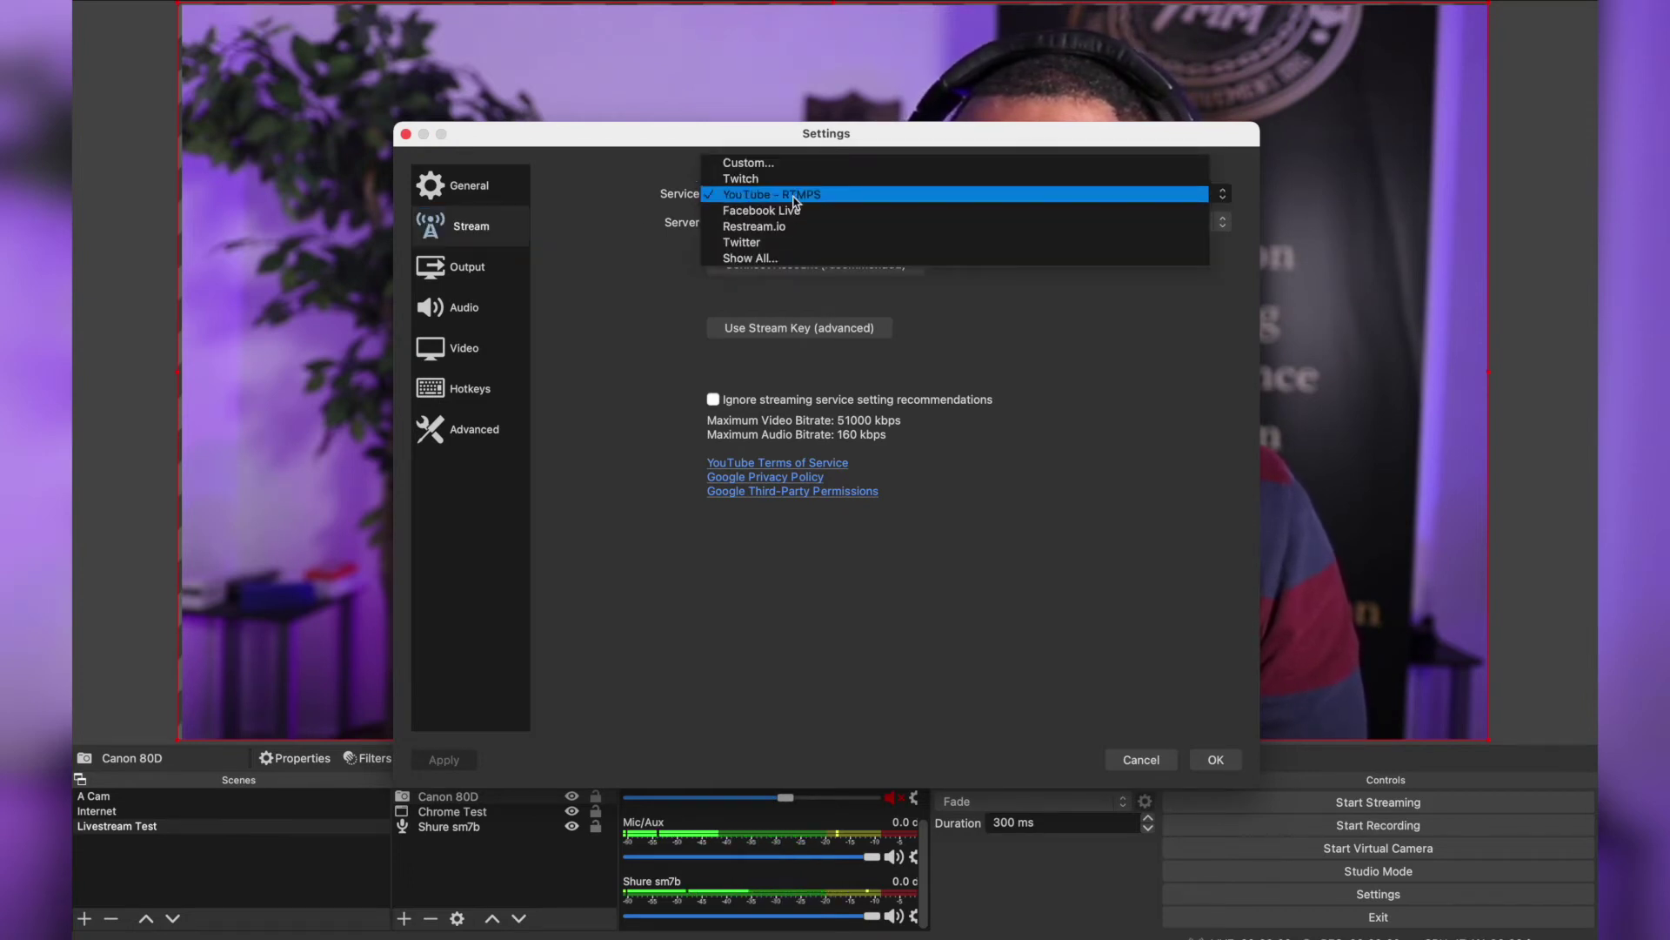
left_click(793, 199)
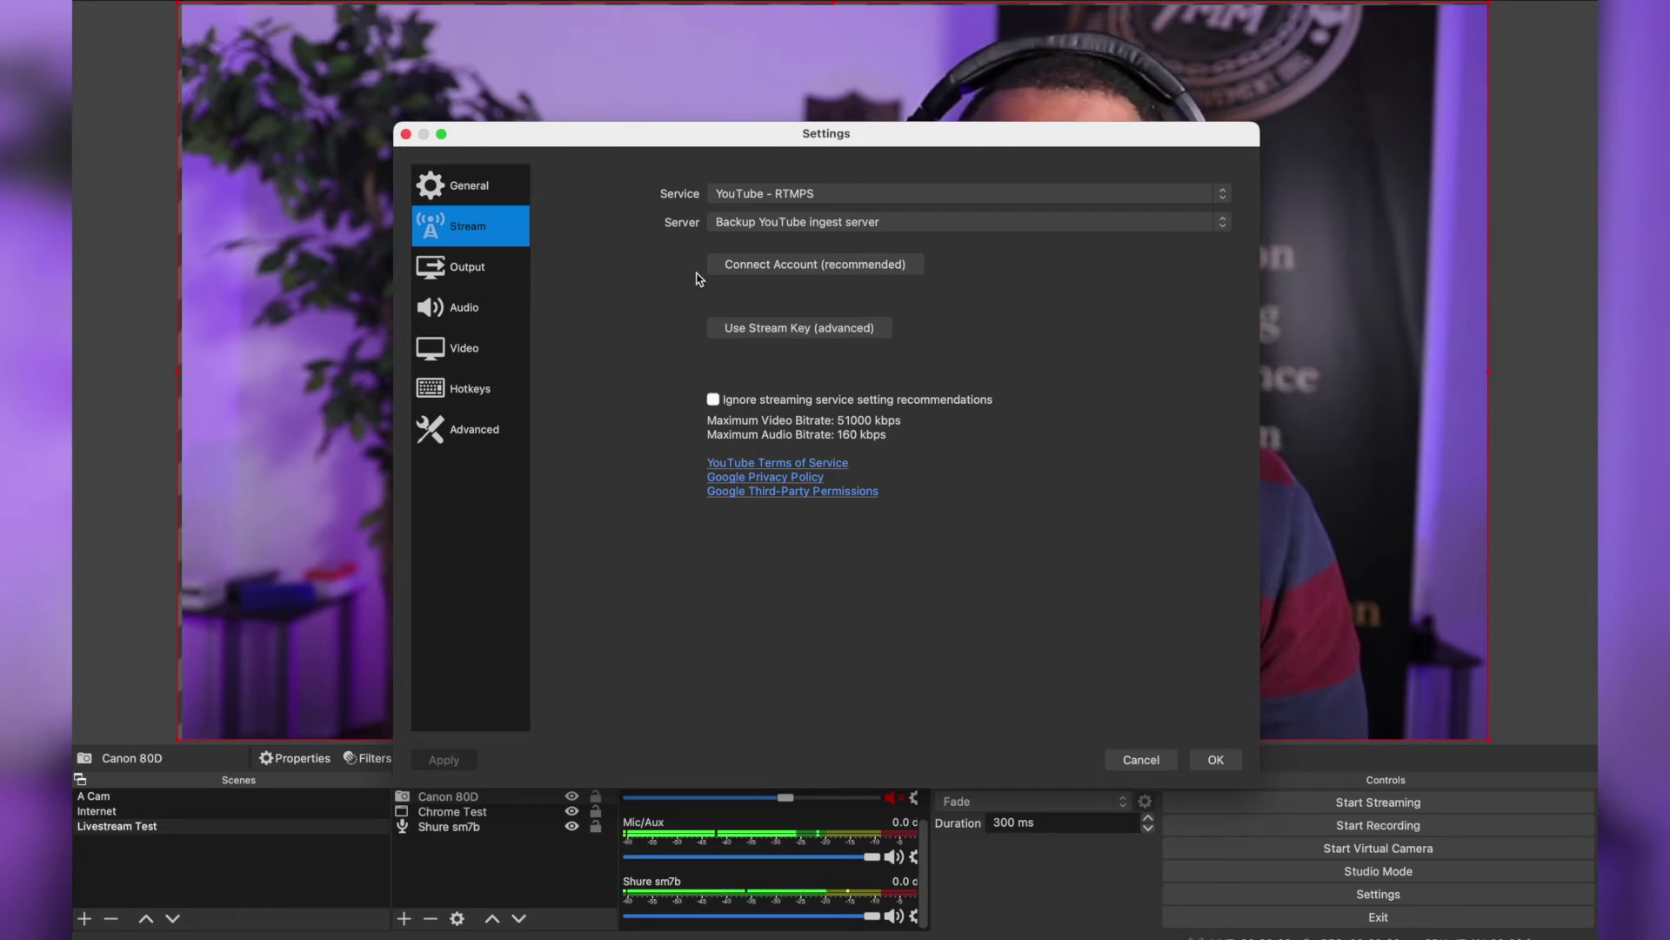
left_click(788, 265)
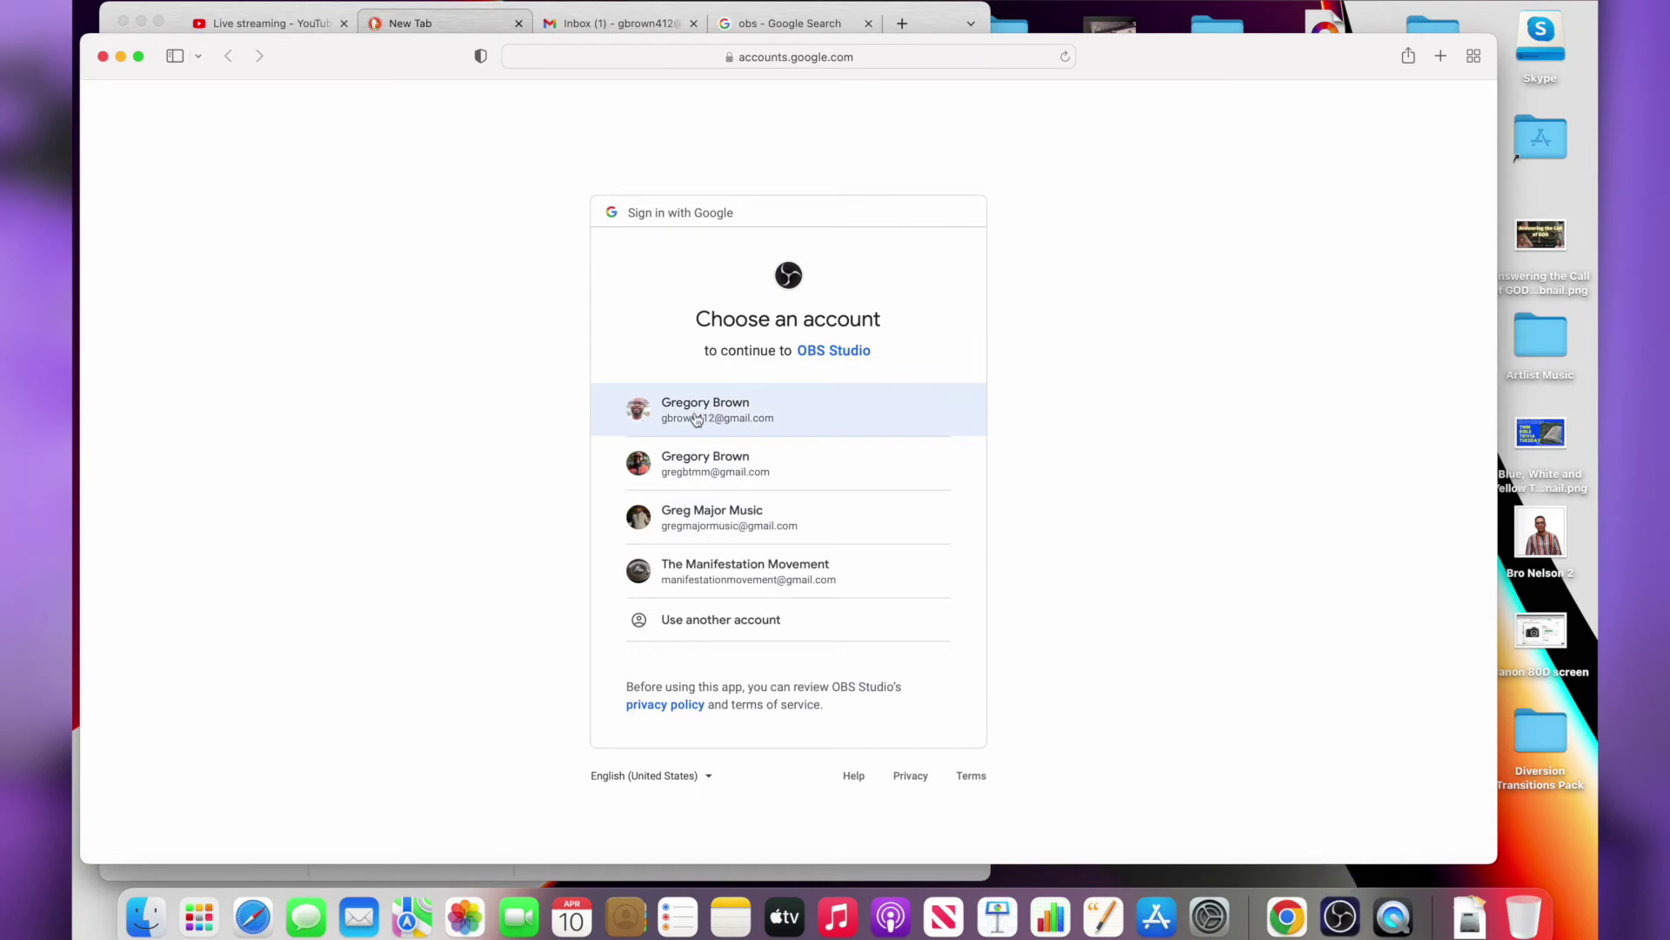
Sign in with the Google account, pick the brand channel, allow OBS access, then close Safari
left_click(696, 419)
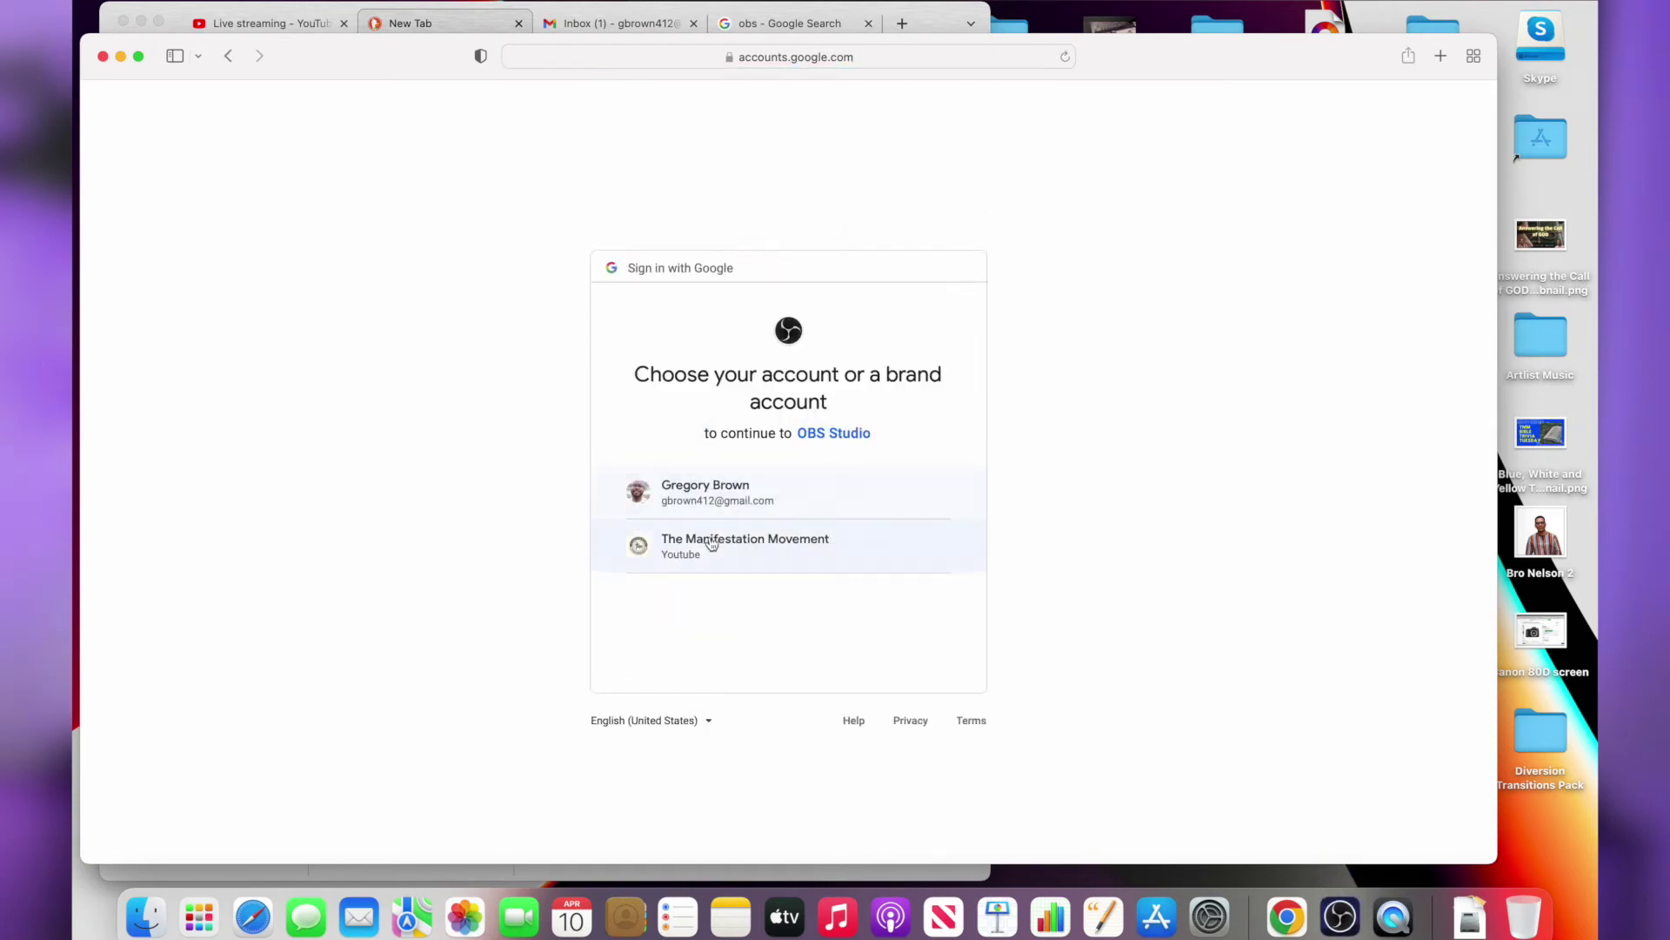
left_click(710, 545)
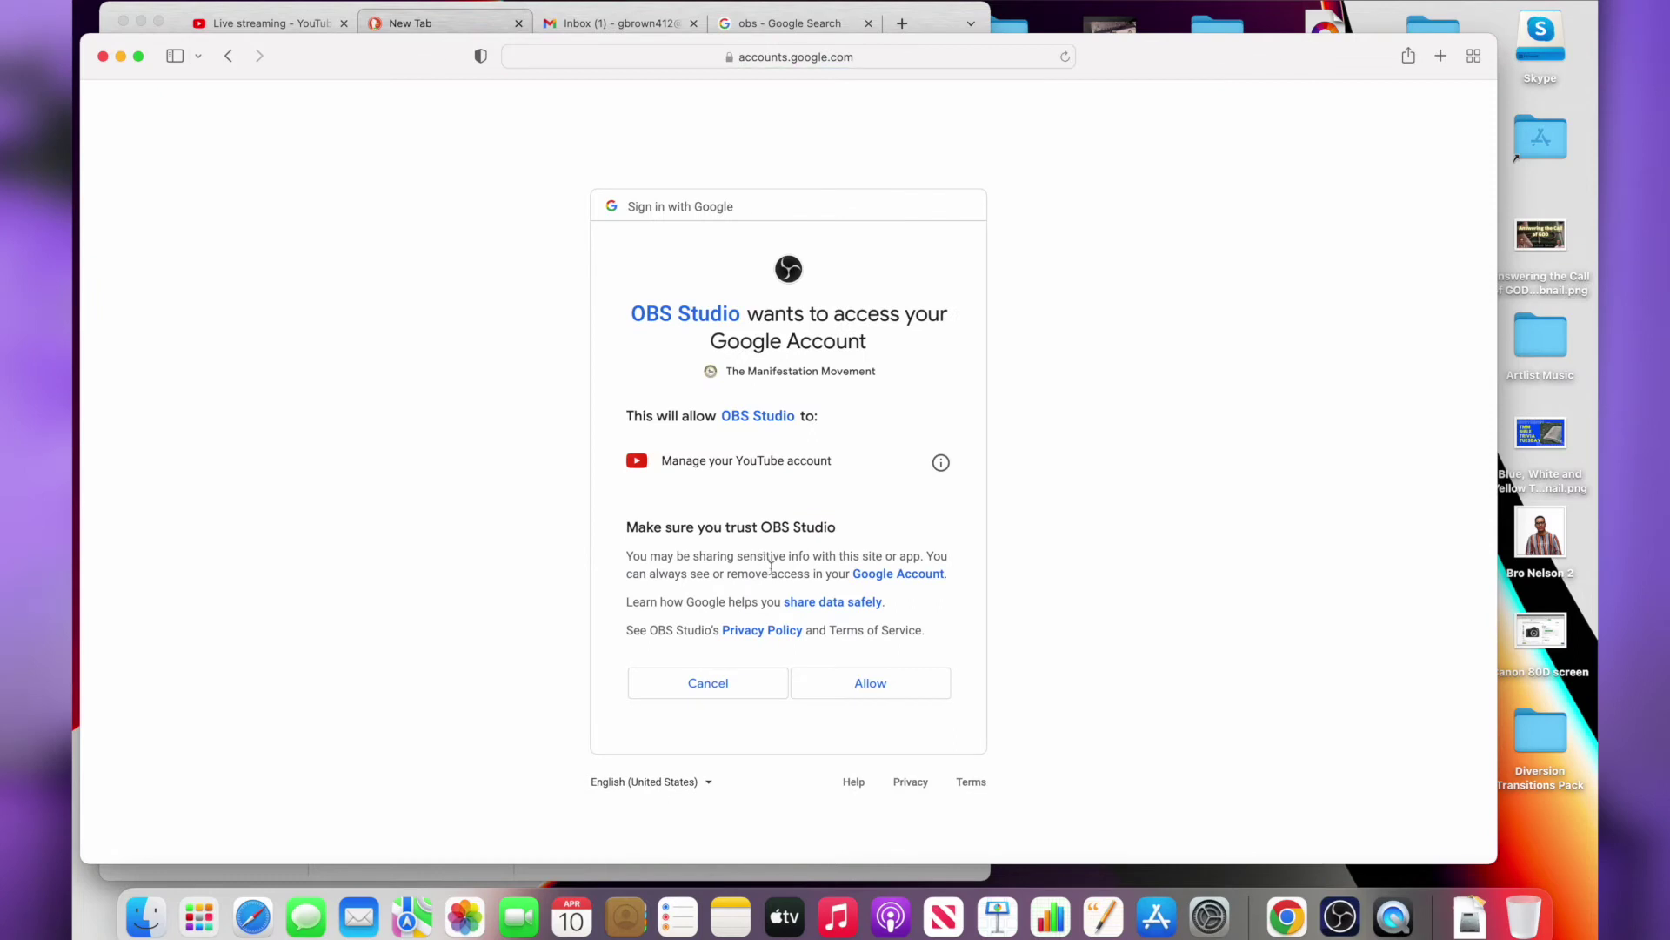
left_click(903, 681)
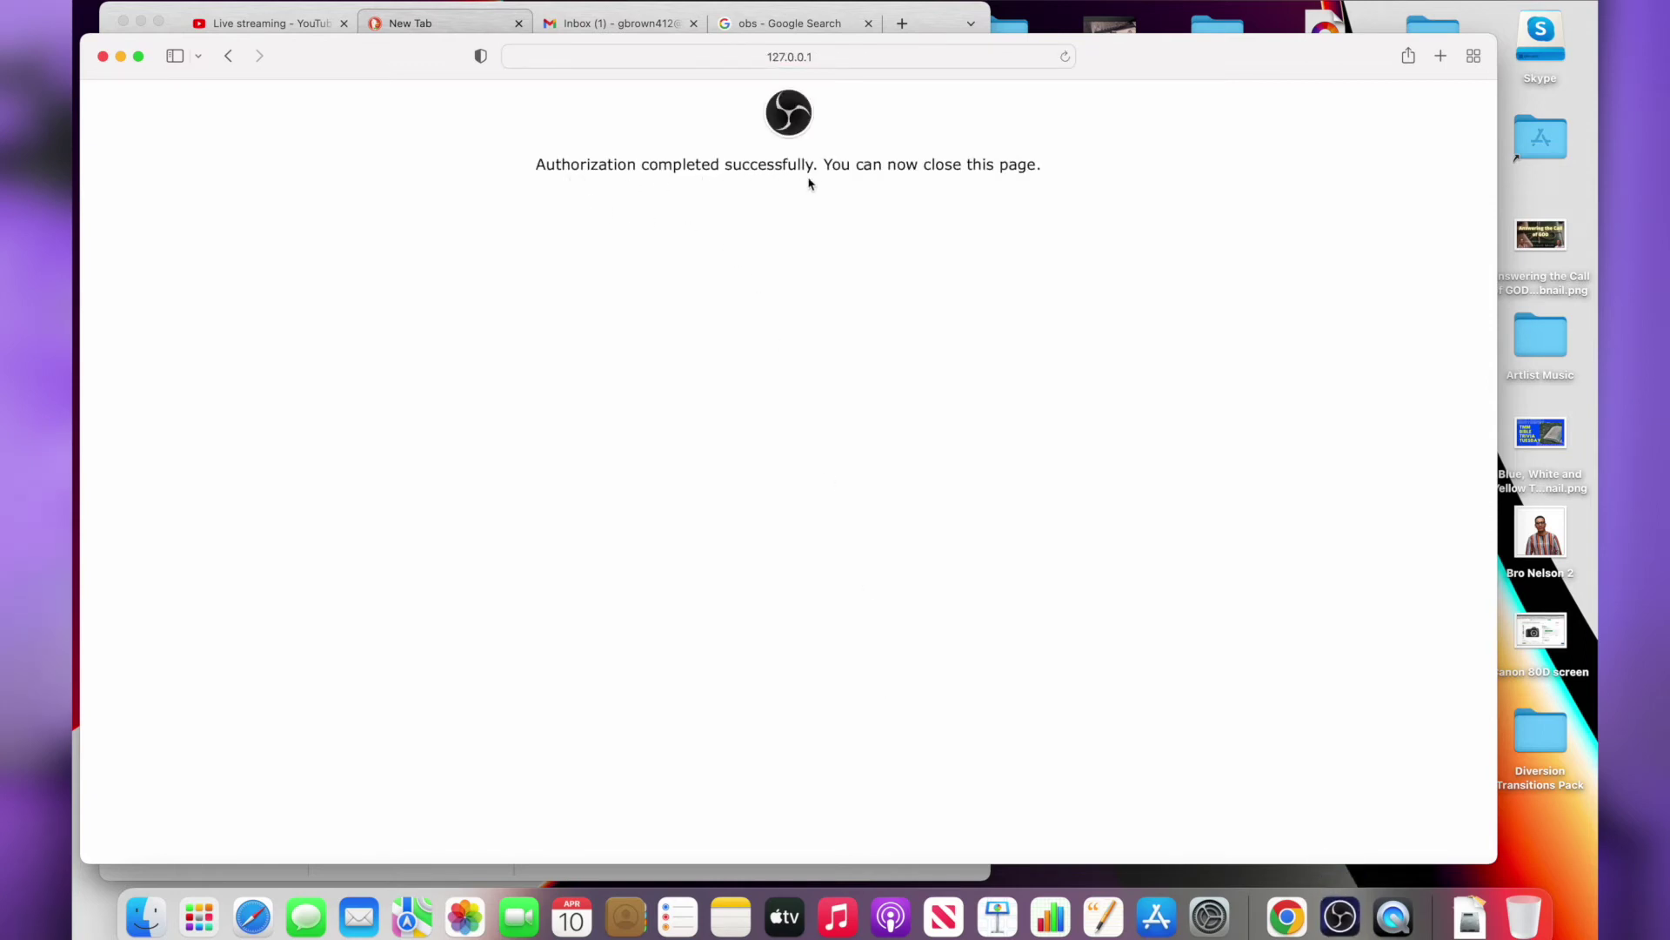
left_click(103, 56)
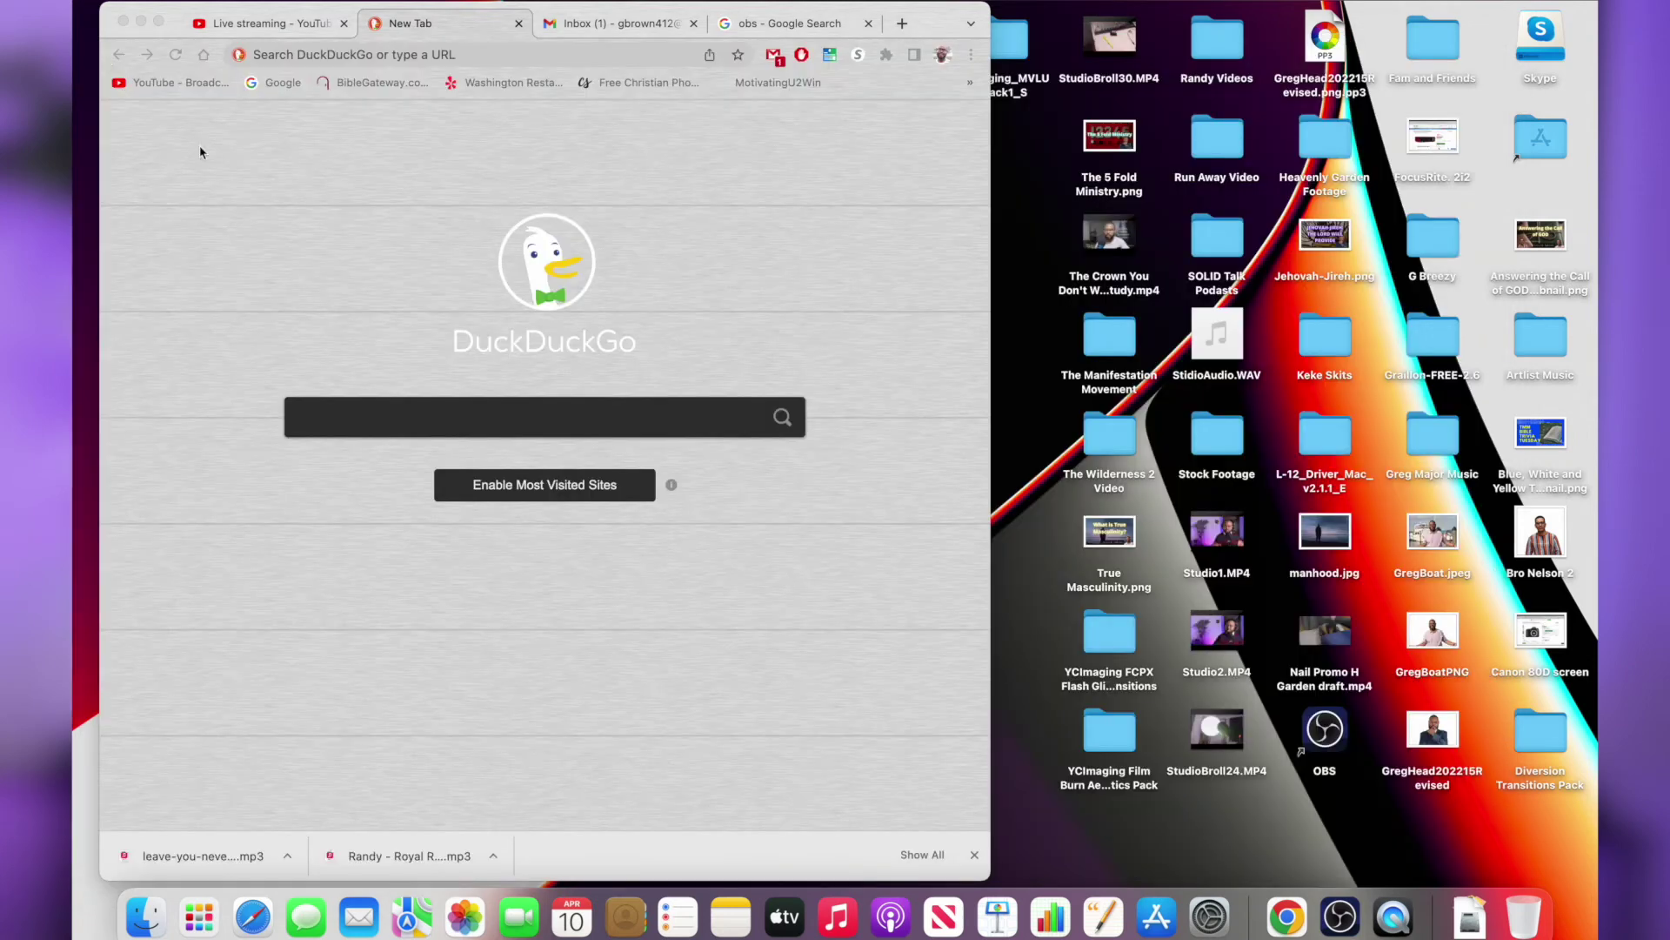
Bring OBS back with its Settings reopened and switch to the Output page
left_click(1340, 918)
left_click(1378, 893)
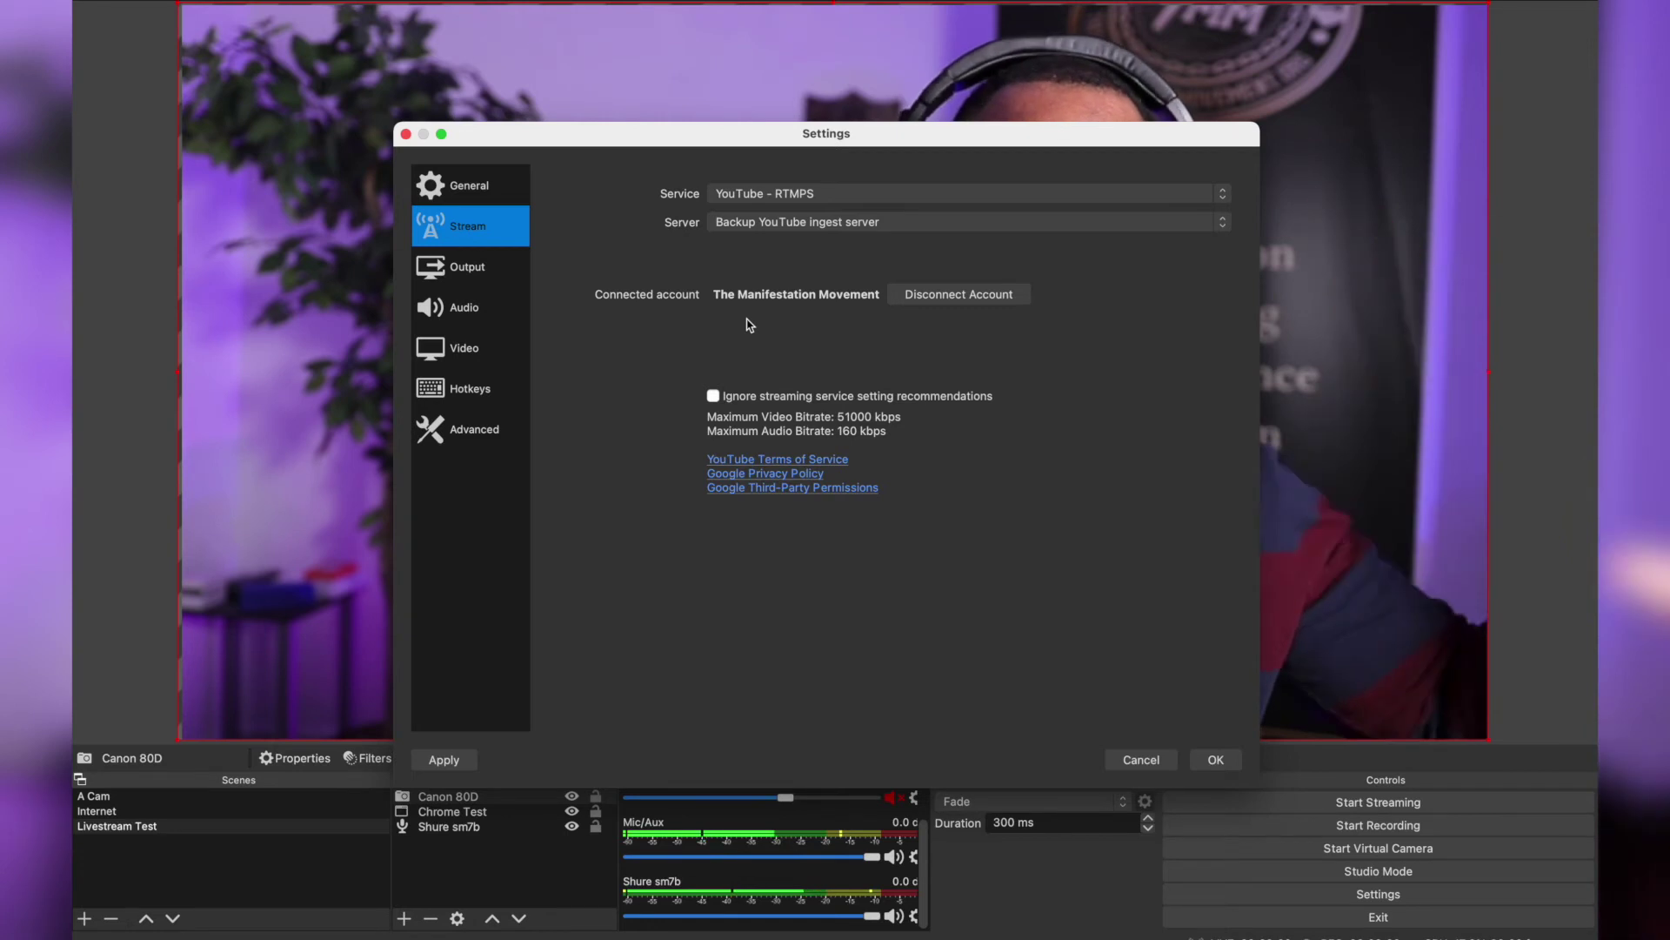
left_click(469, 276)
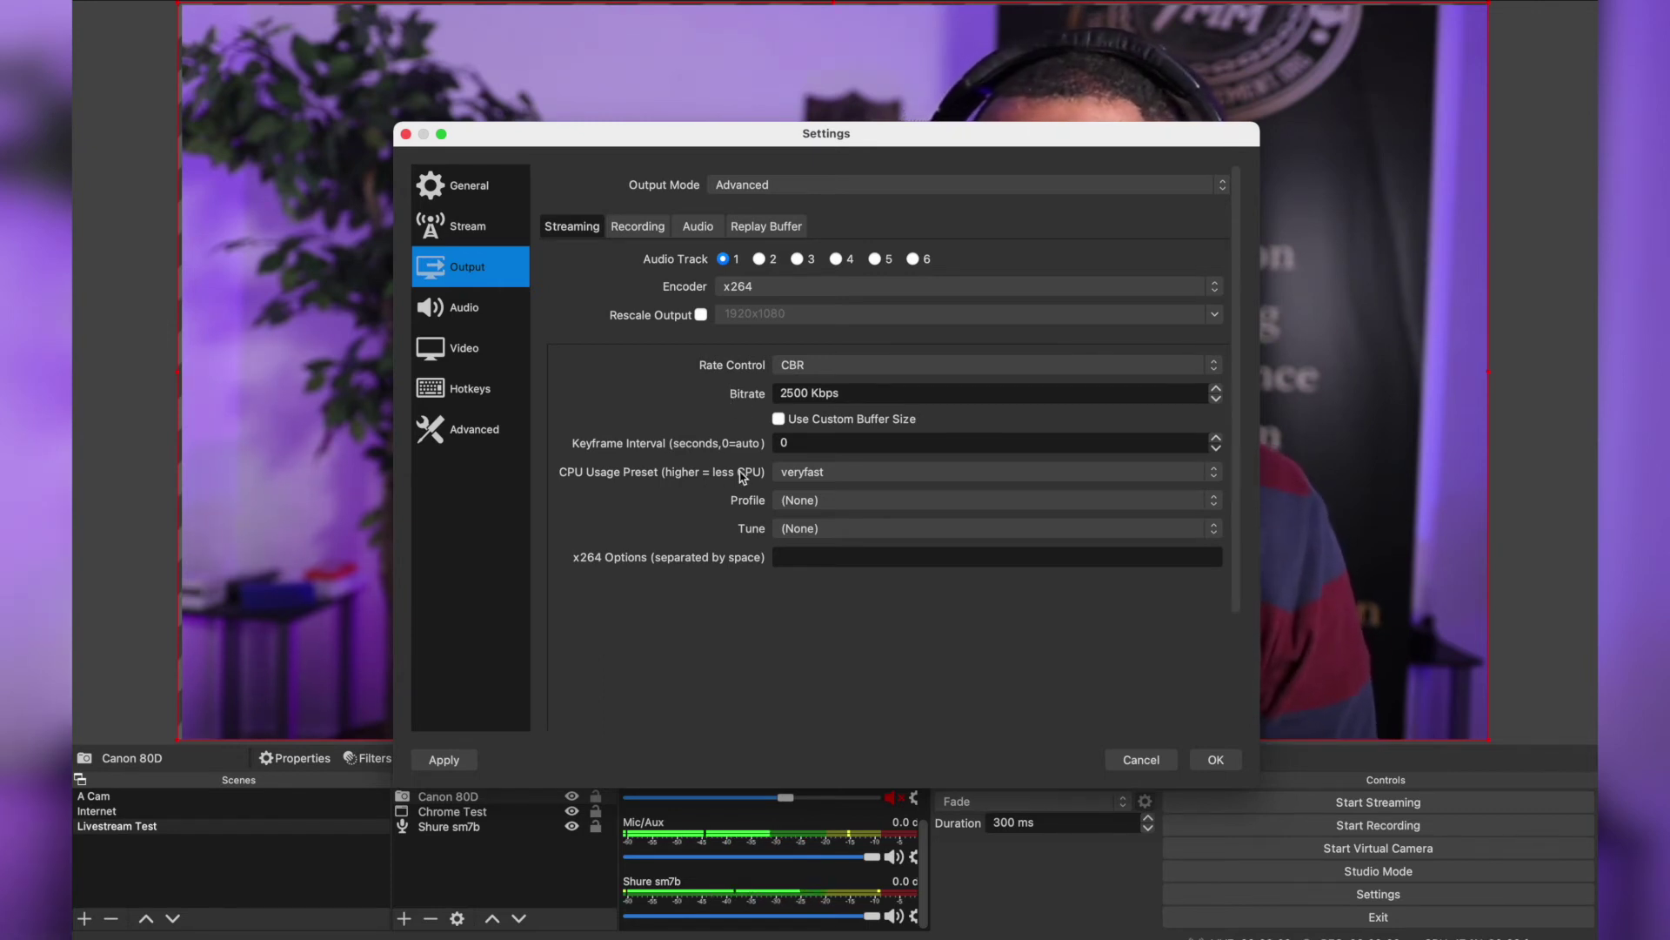
Keep the x264 CPU usage preset at veryfast and save the settings
left_click(812, 479)
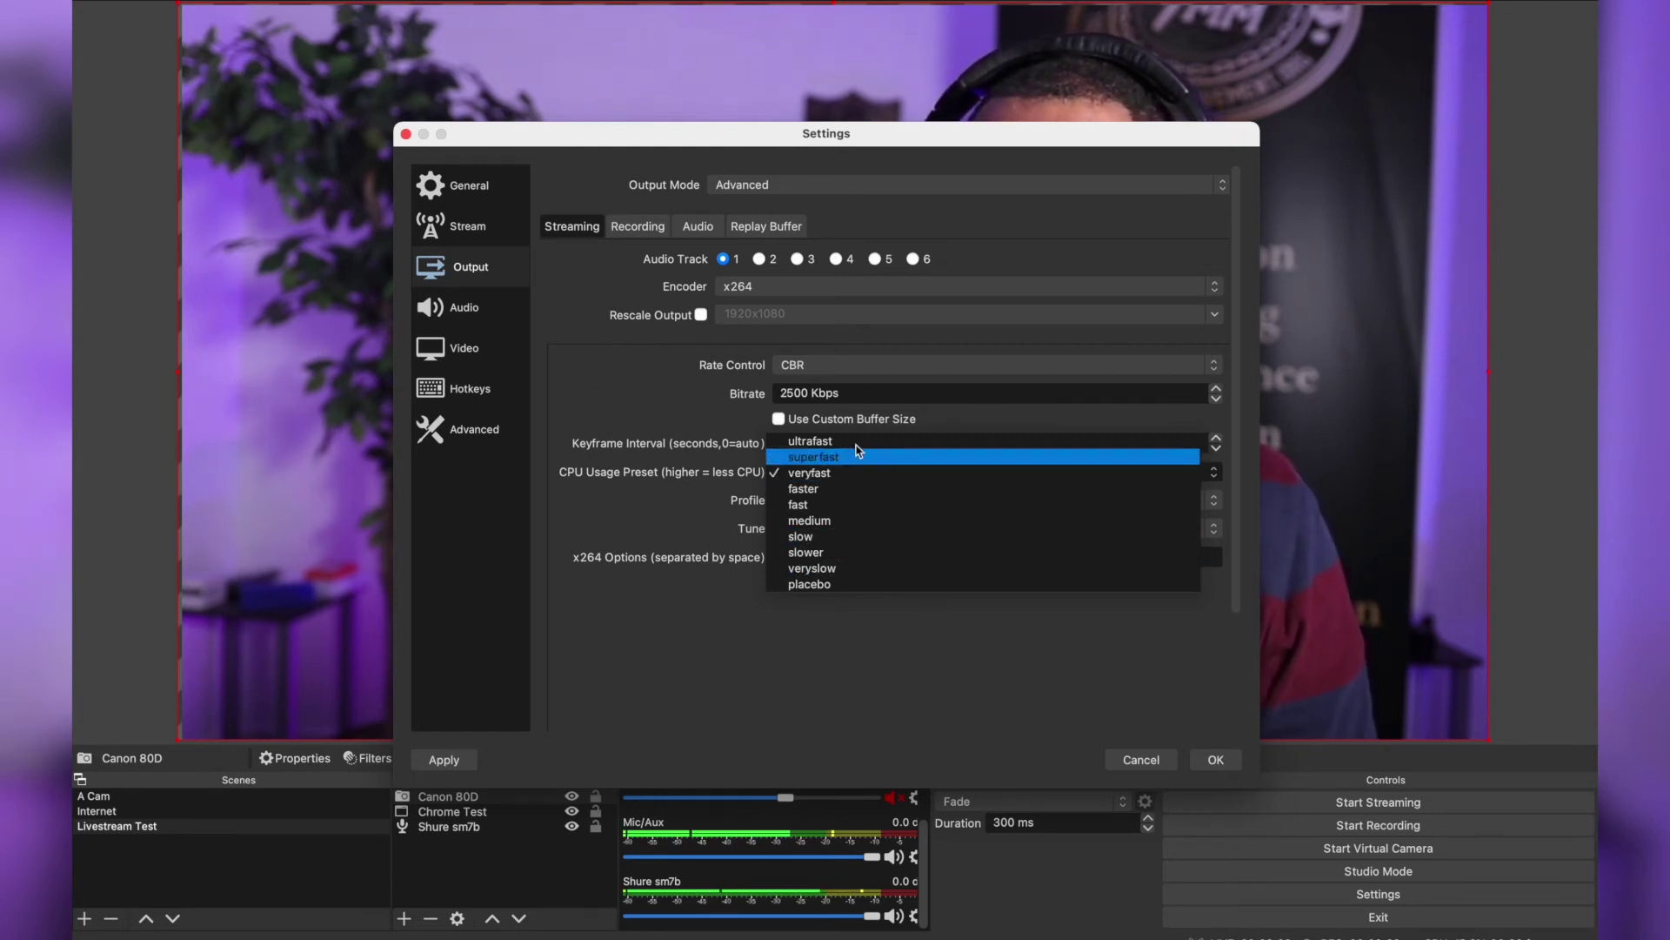
left_click(672, 516)
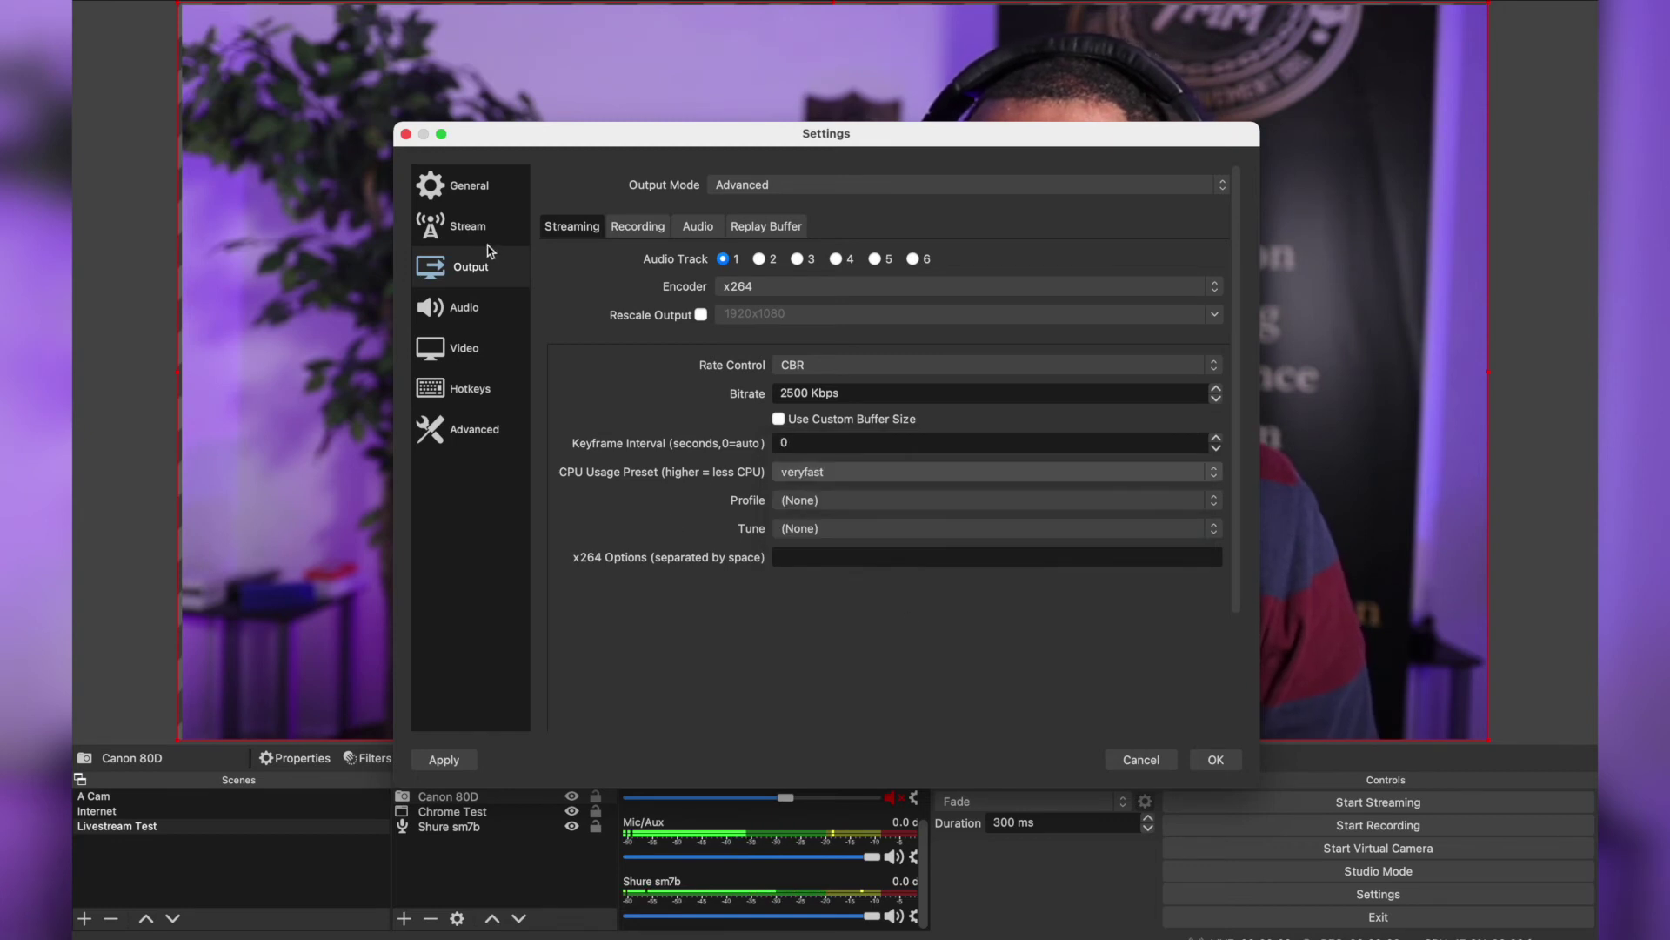
left_click(1215, 760)
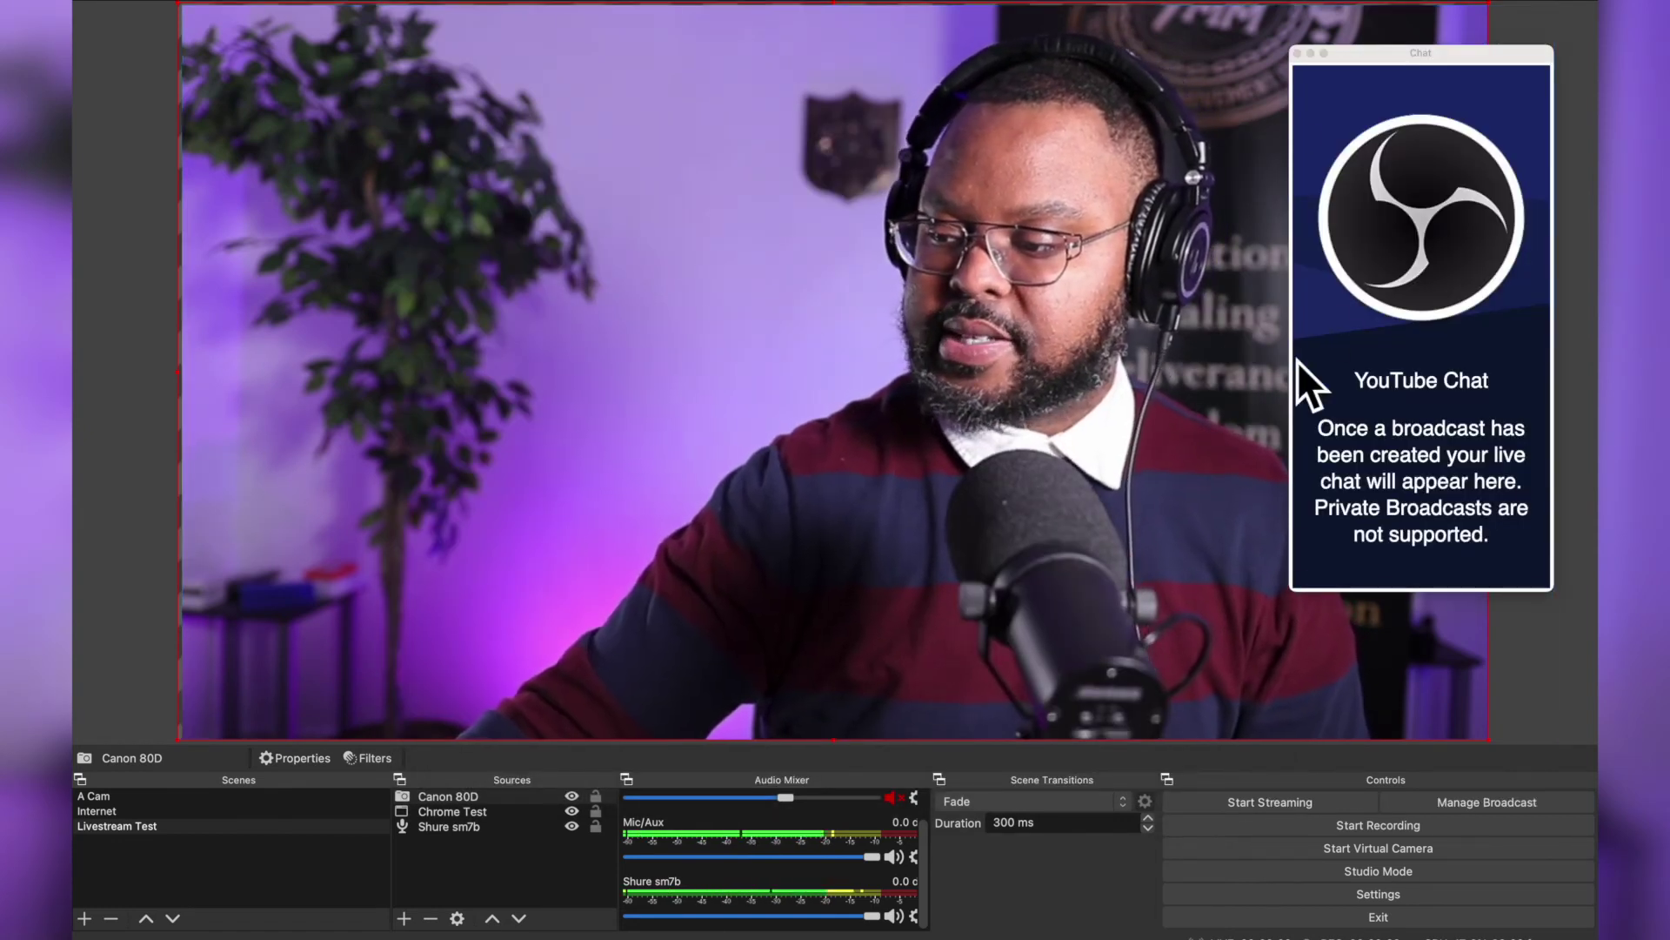
Close the YouTube Chat dock, dismiss its notice, and exit OBS full screen to reach Chrome
left_click(1297, 53)
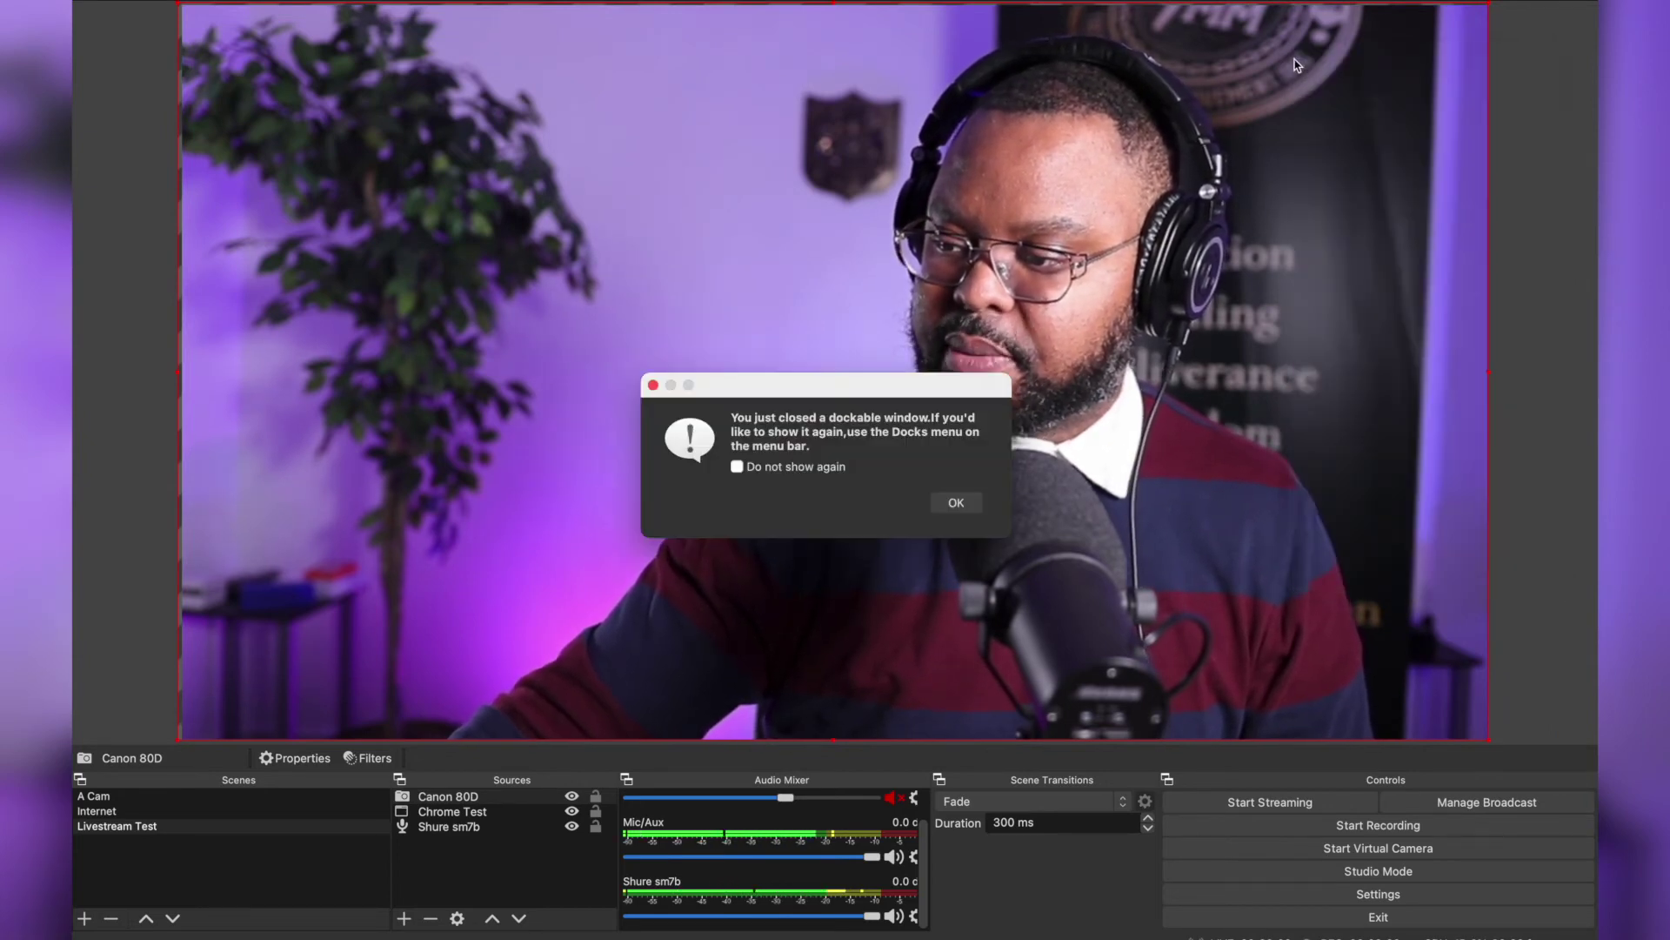
left_click(956, 503)
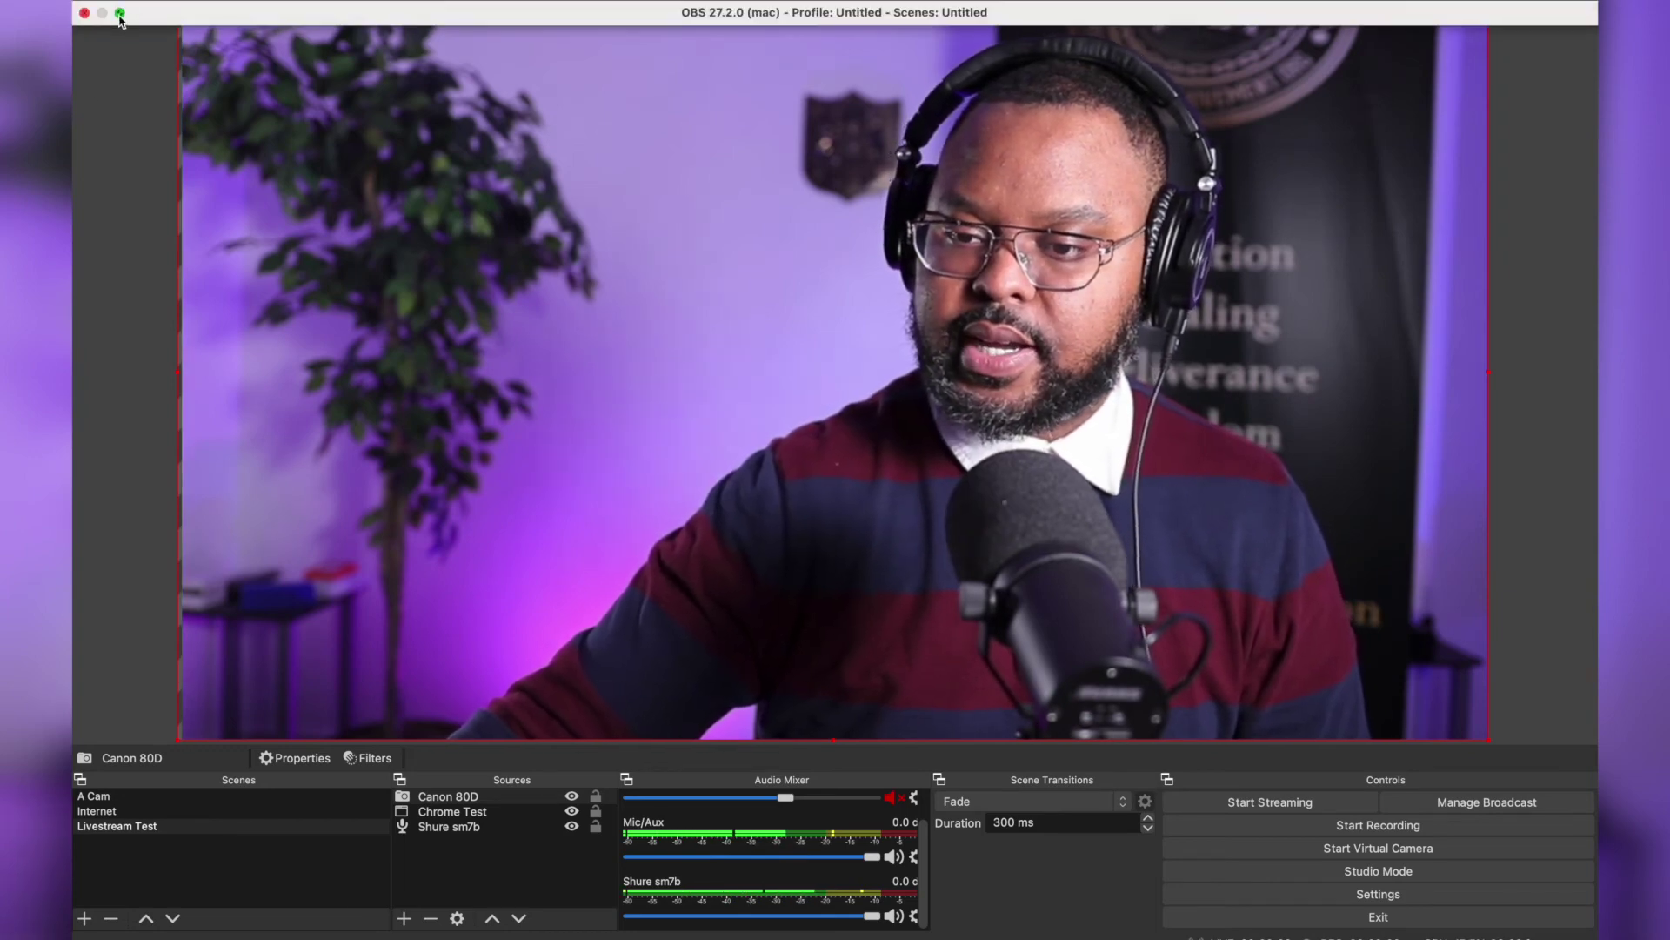
left_click(120, 12)
left_click(405, 295)
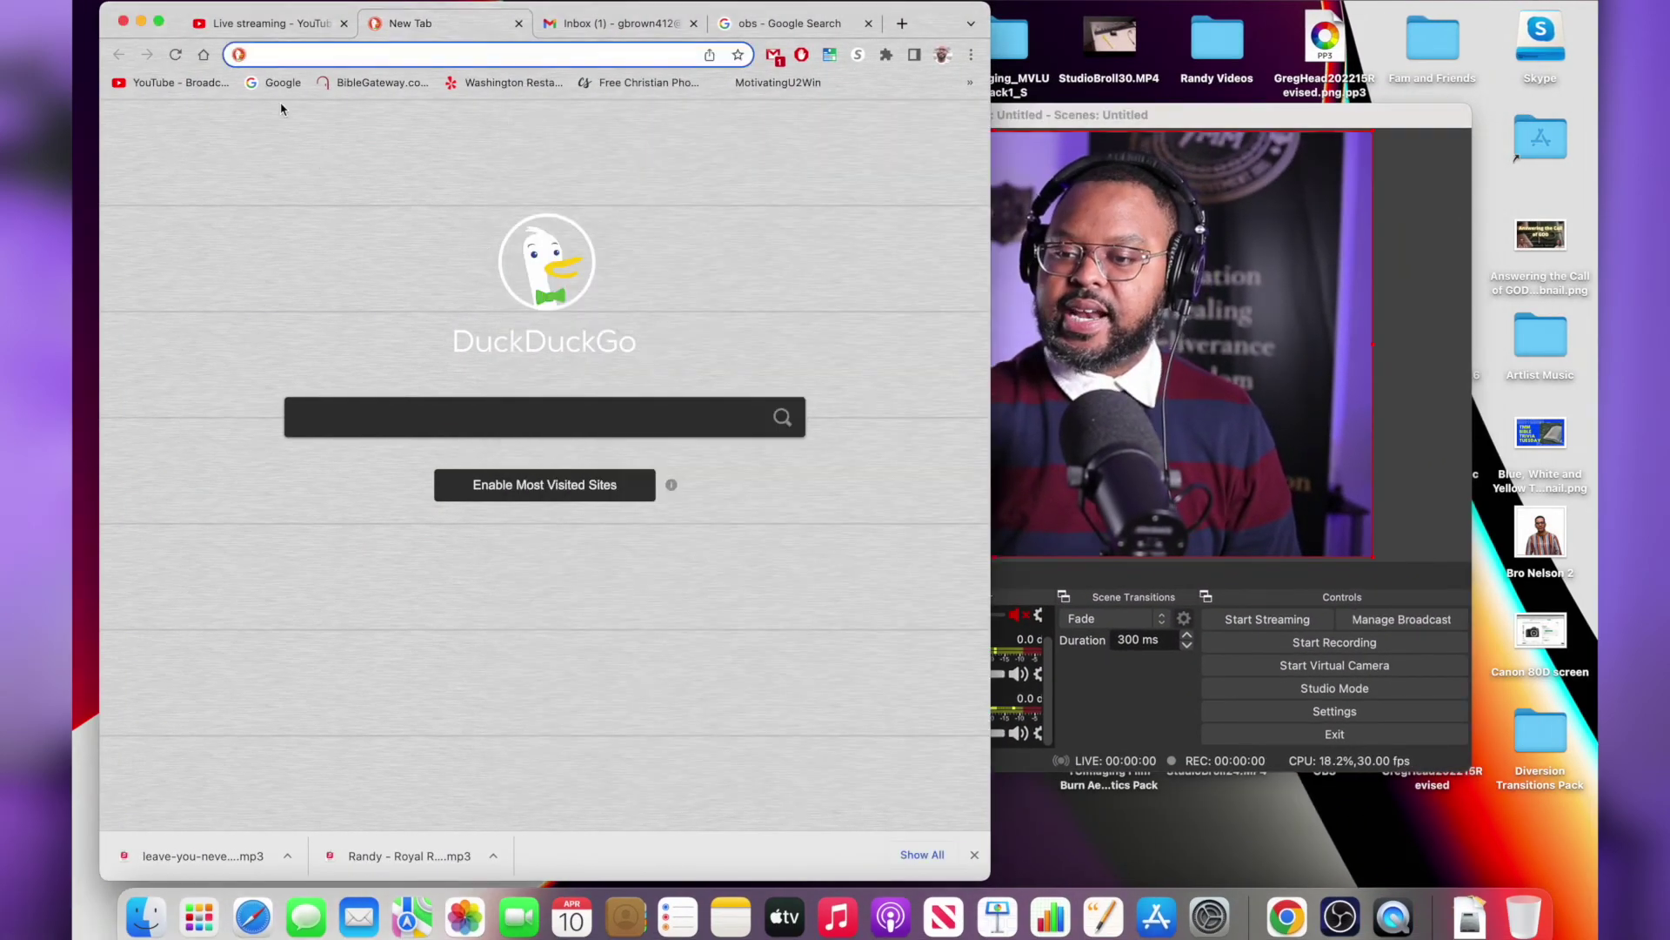
From the YouTube home page in full-screen Chrome, choose Create > Go live
left_click(270, 35)
left_click(172, 85)
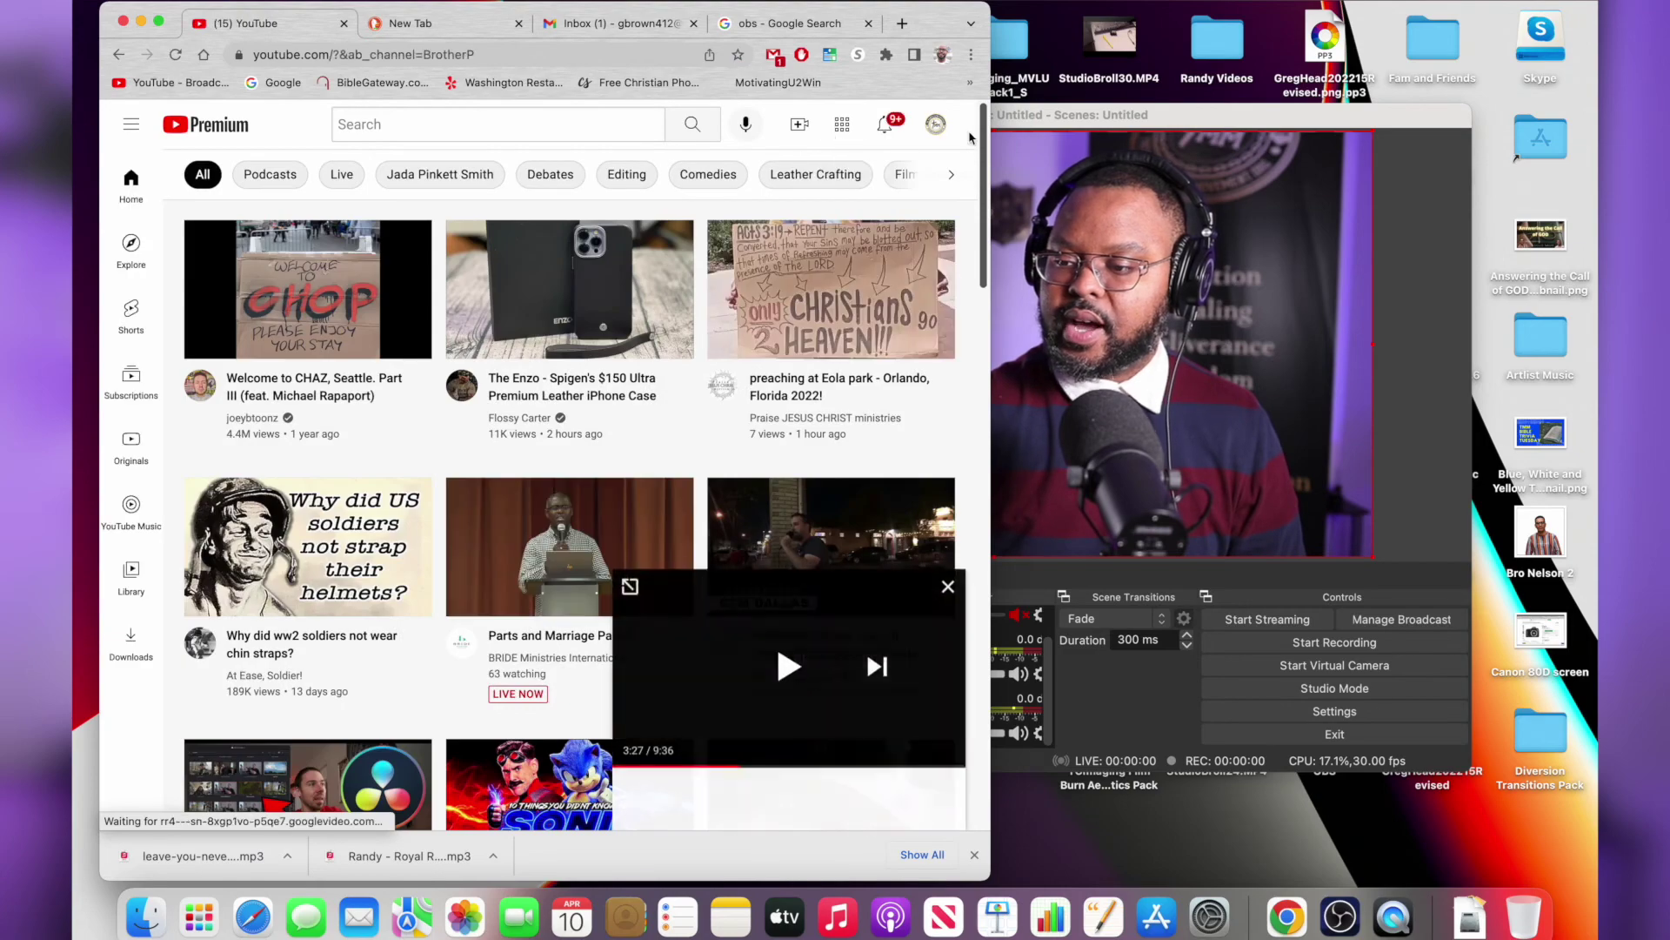
key("ctrl+super+f")
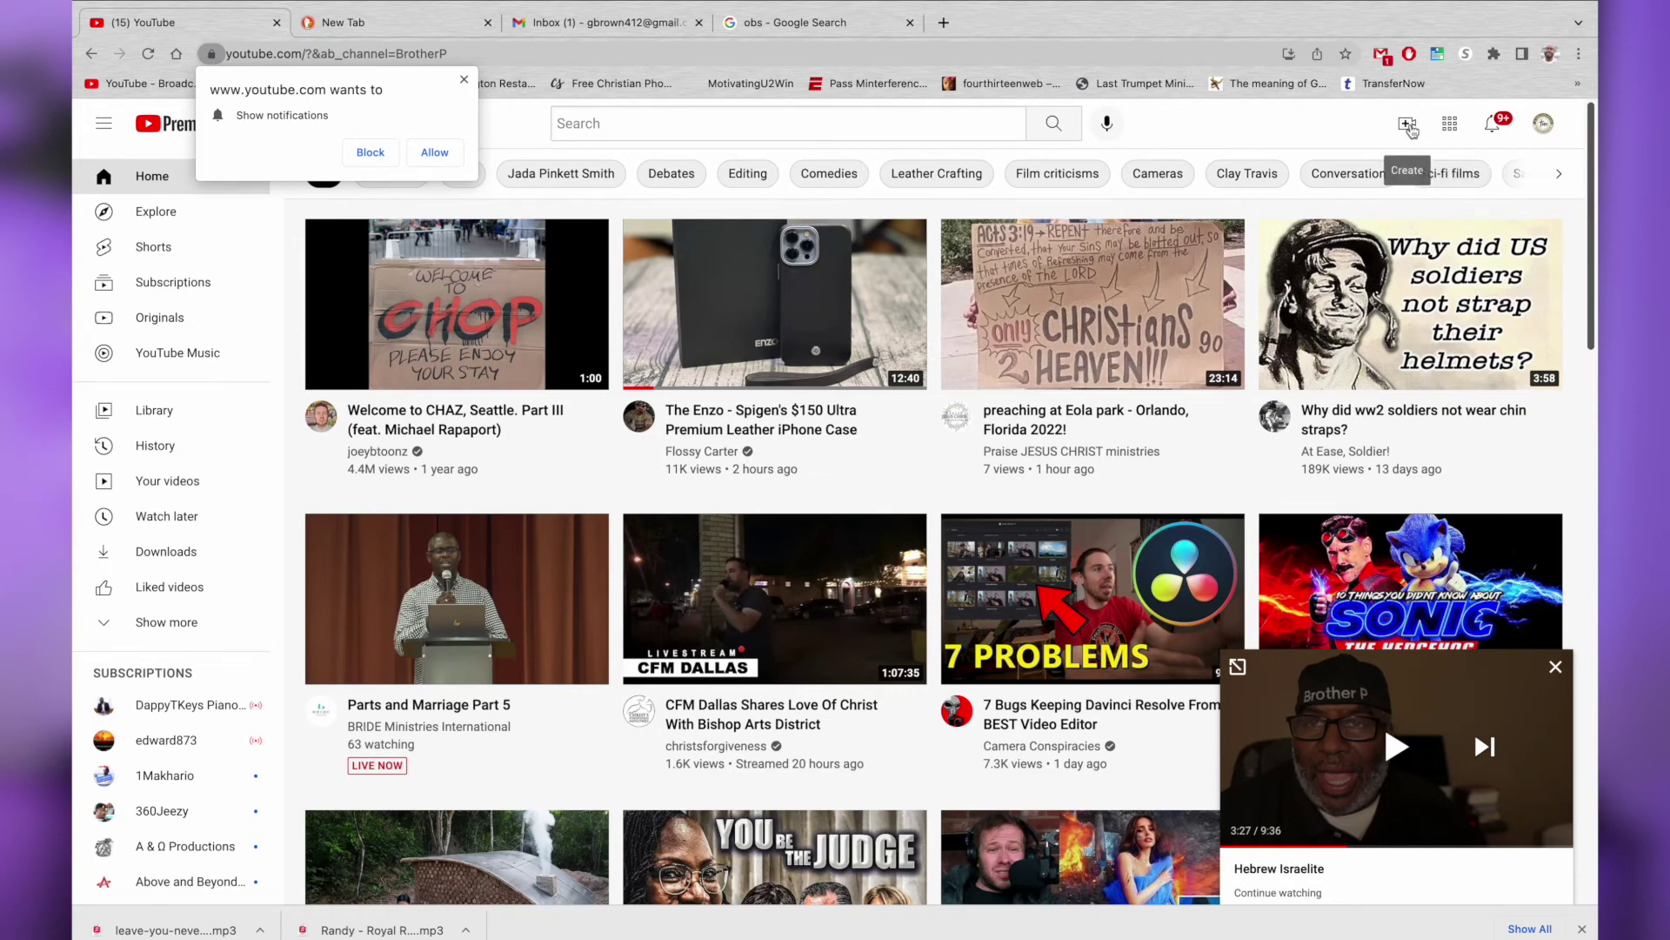
left_click(1408, 124)
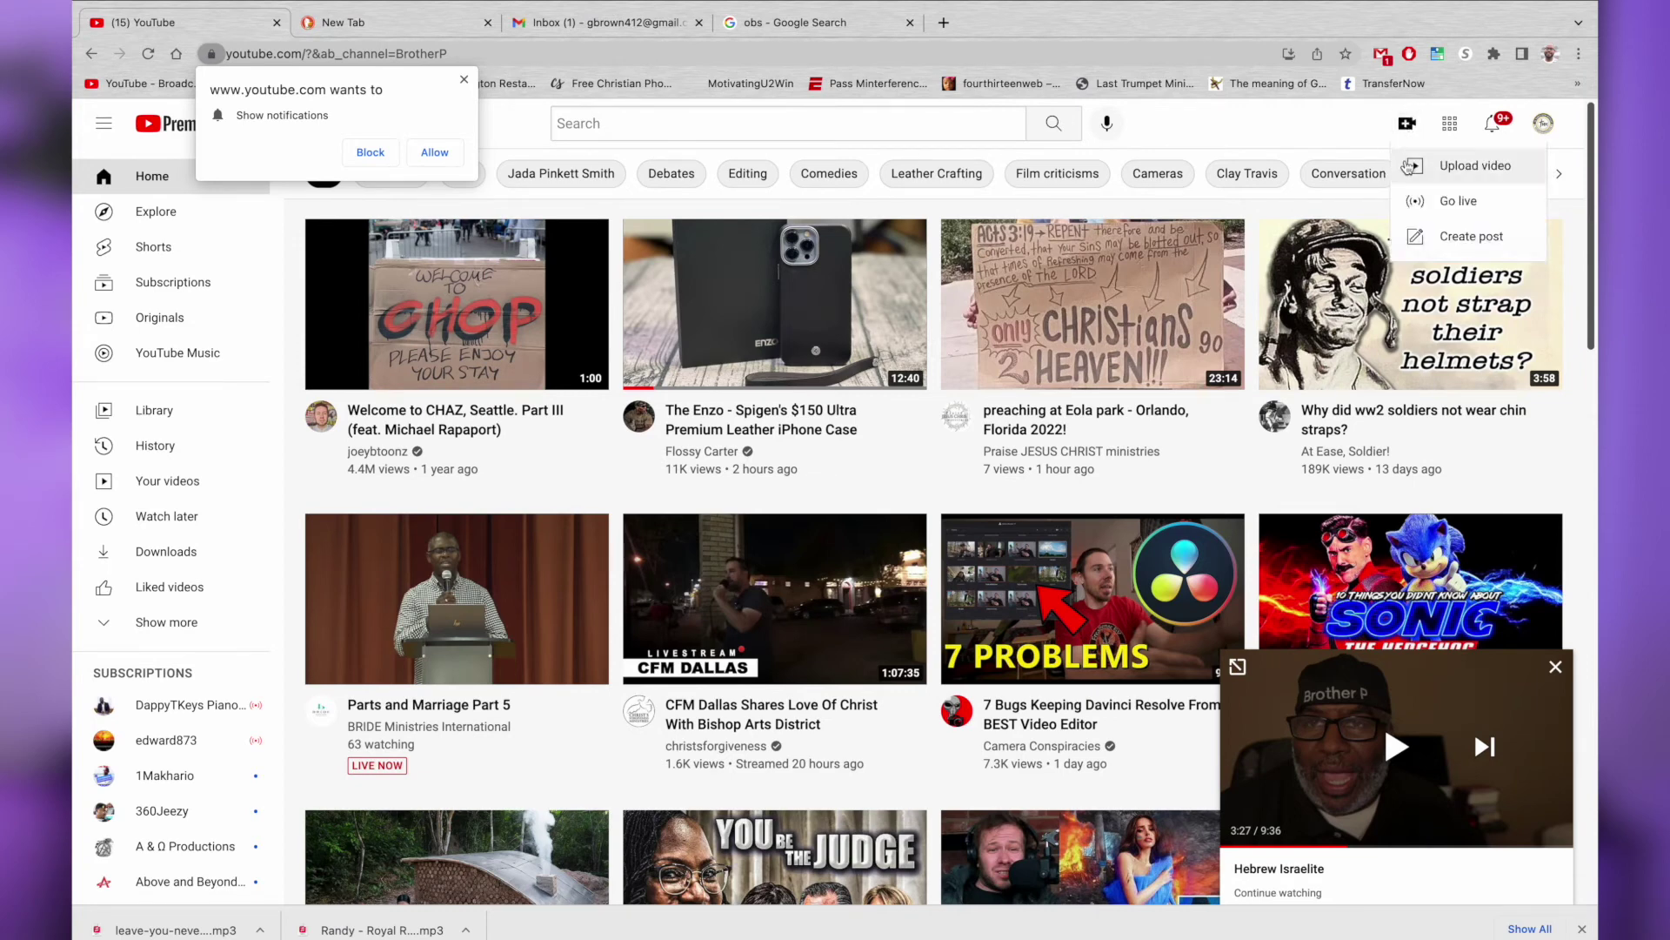
left_click(1445, 203)
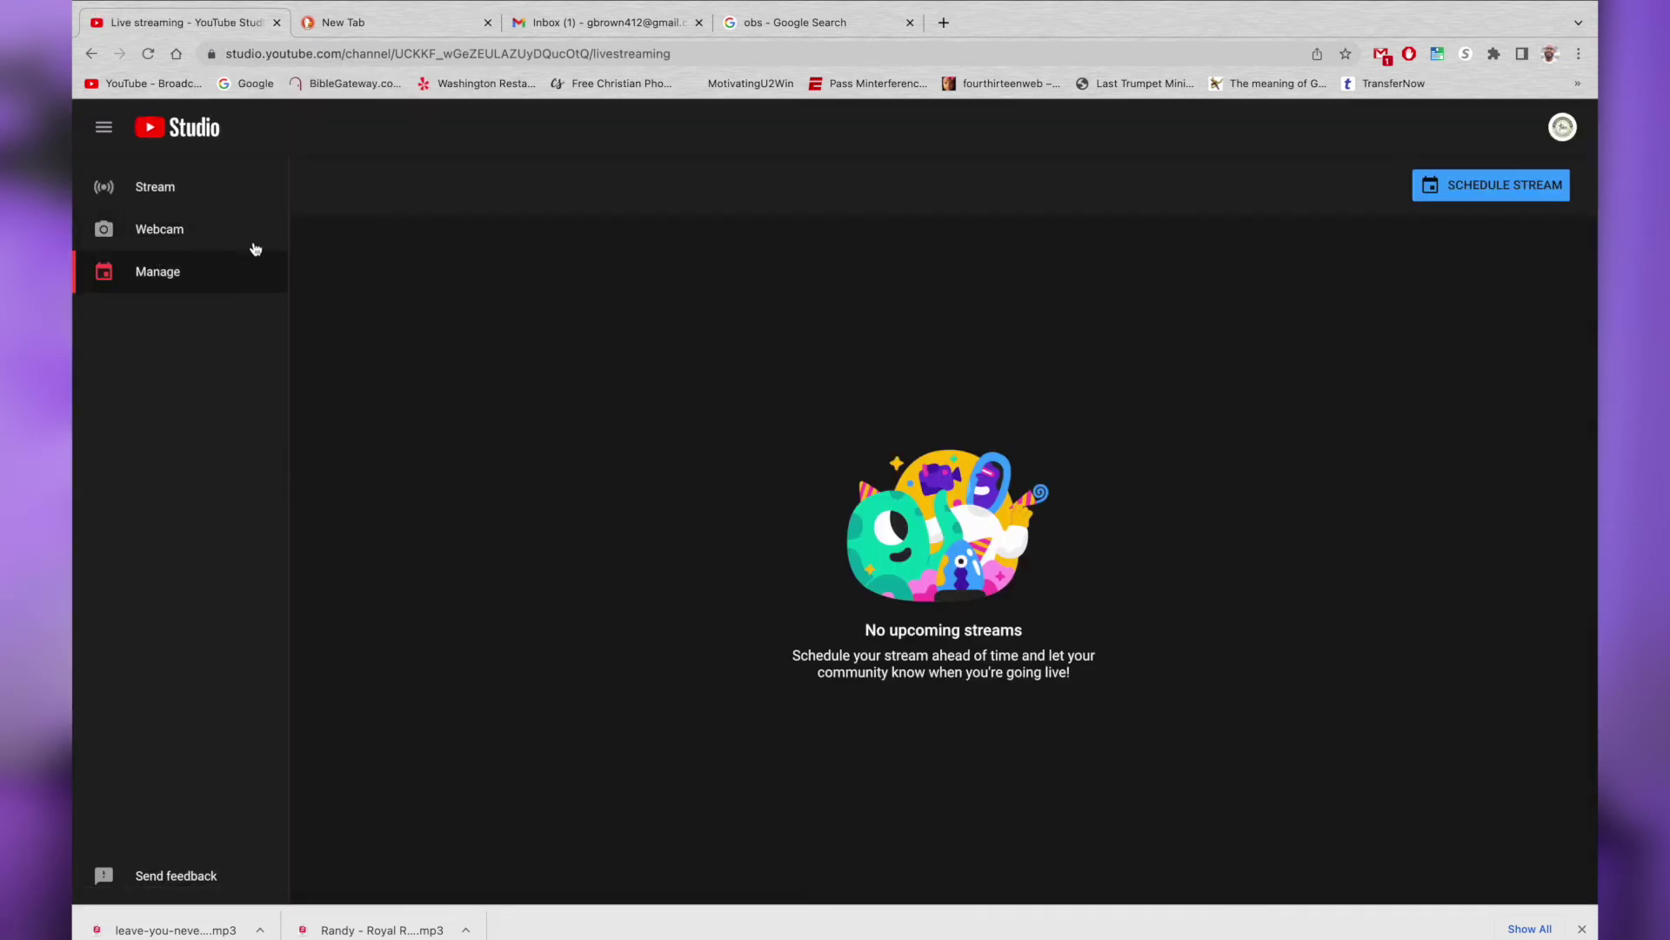
View upcoming streams, schedule a new stream, and choose to create it from scratch
left_click(155, 283)
left_click(1504, 186)
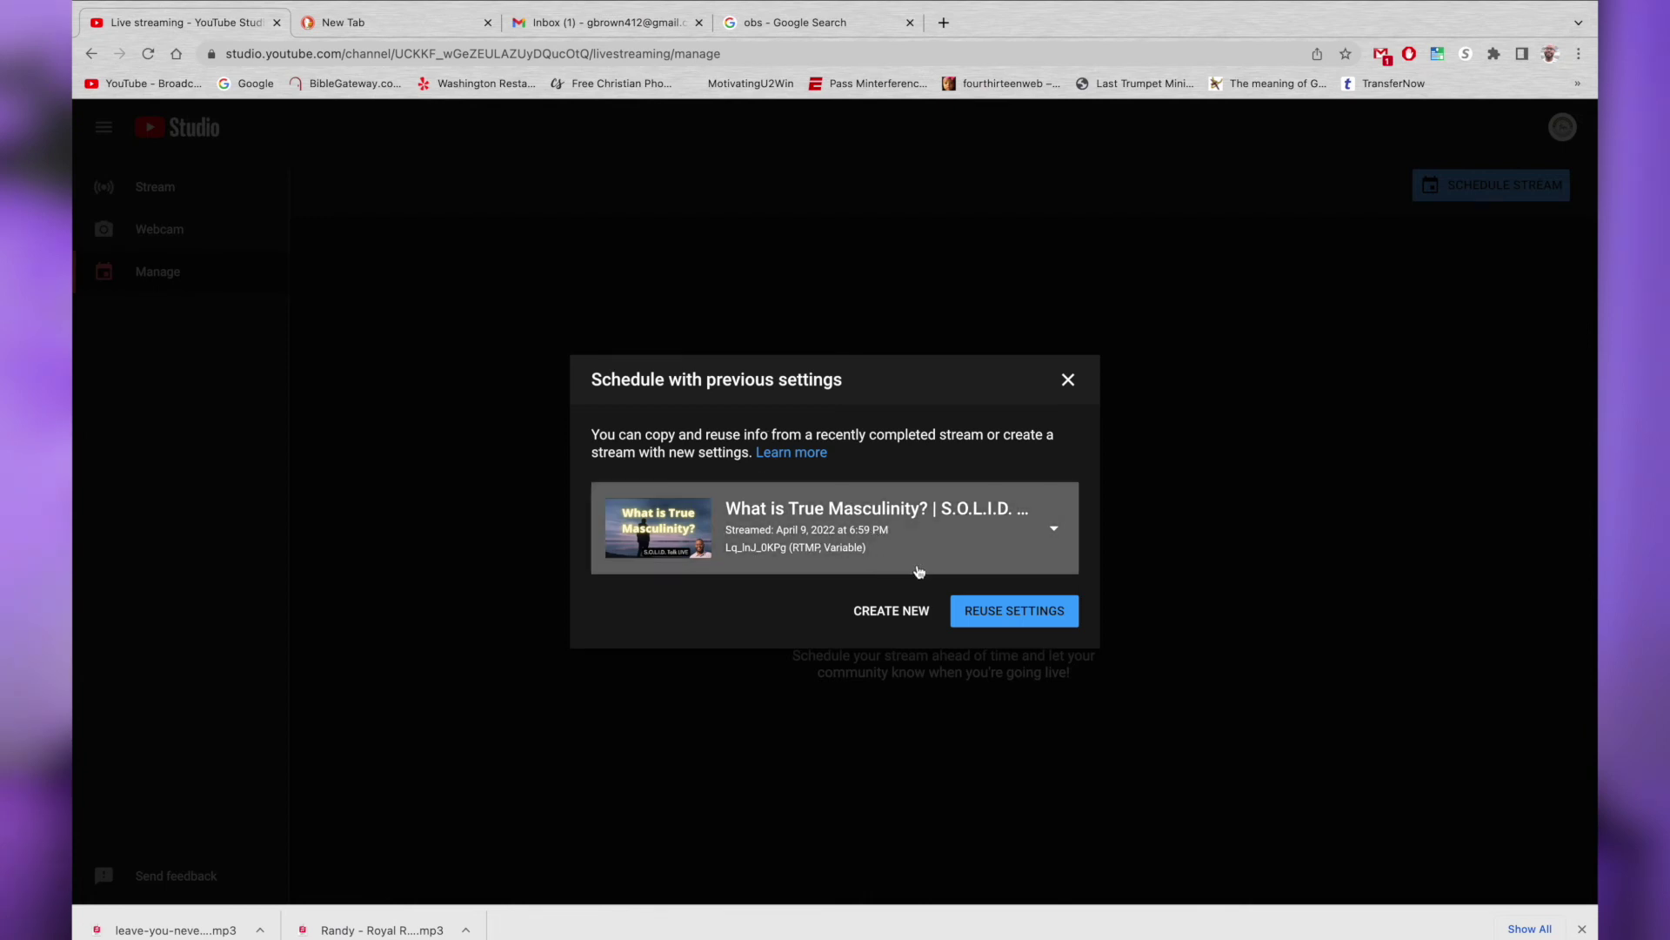
left_click(877, 617)
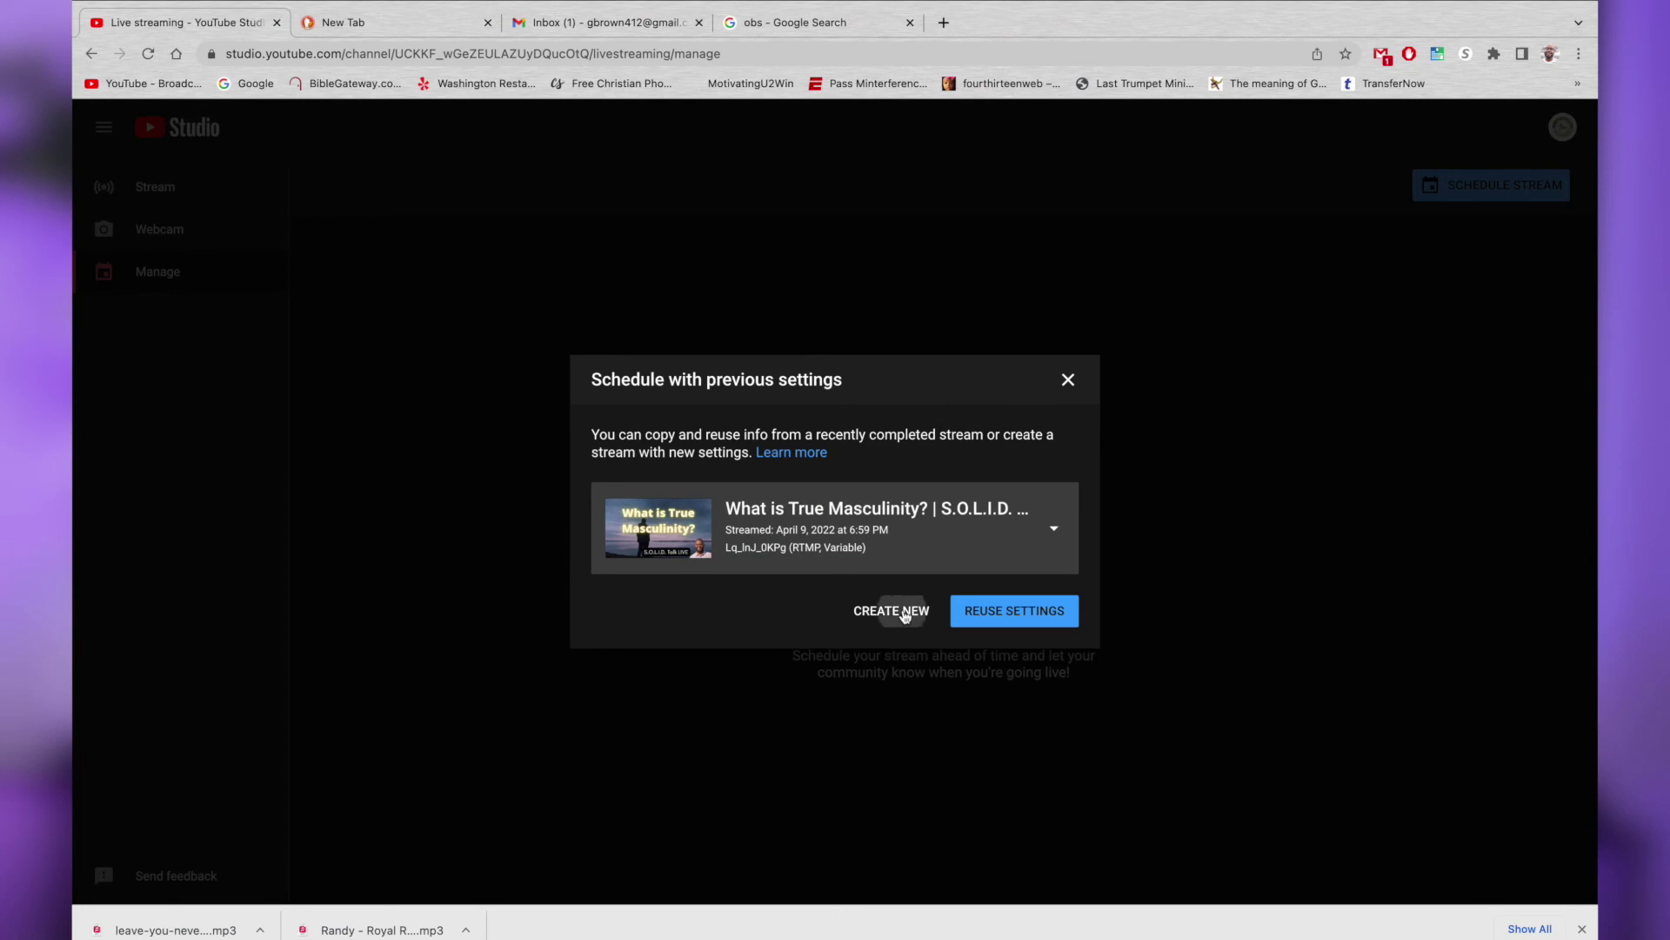
Title the stream 'Test Stream OBS' and advance through Details and Customization to Visibility
left_click(710, 390)
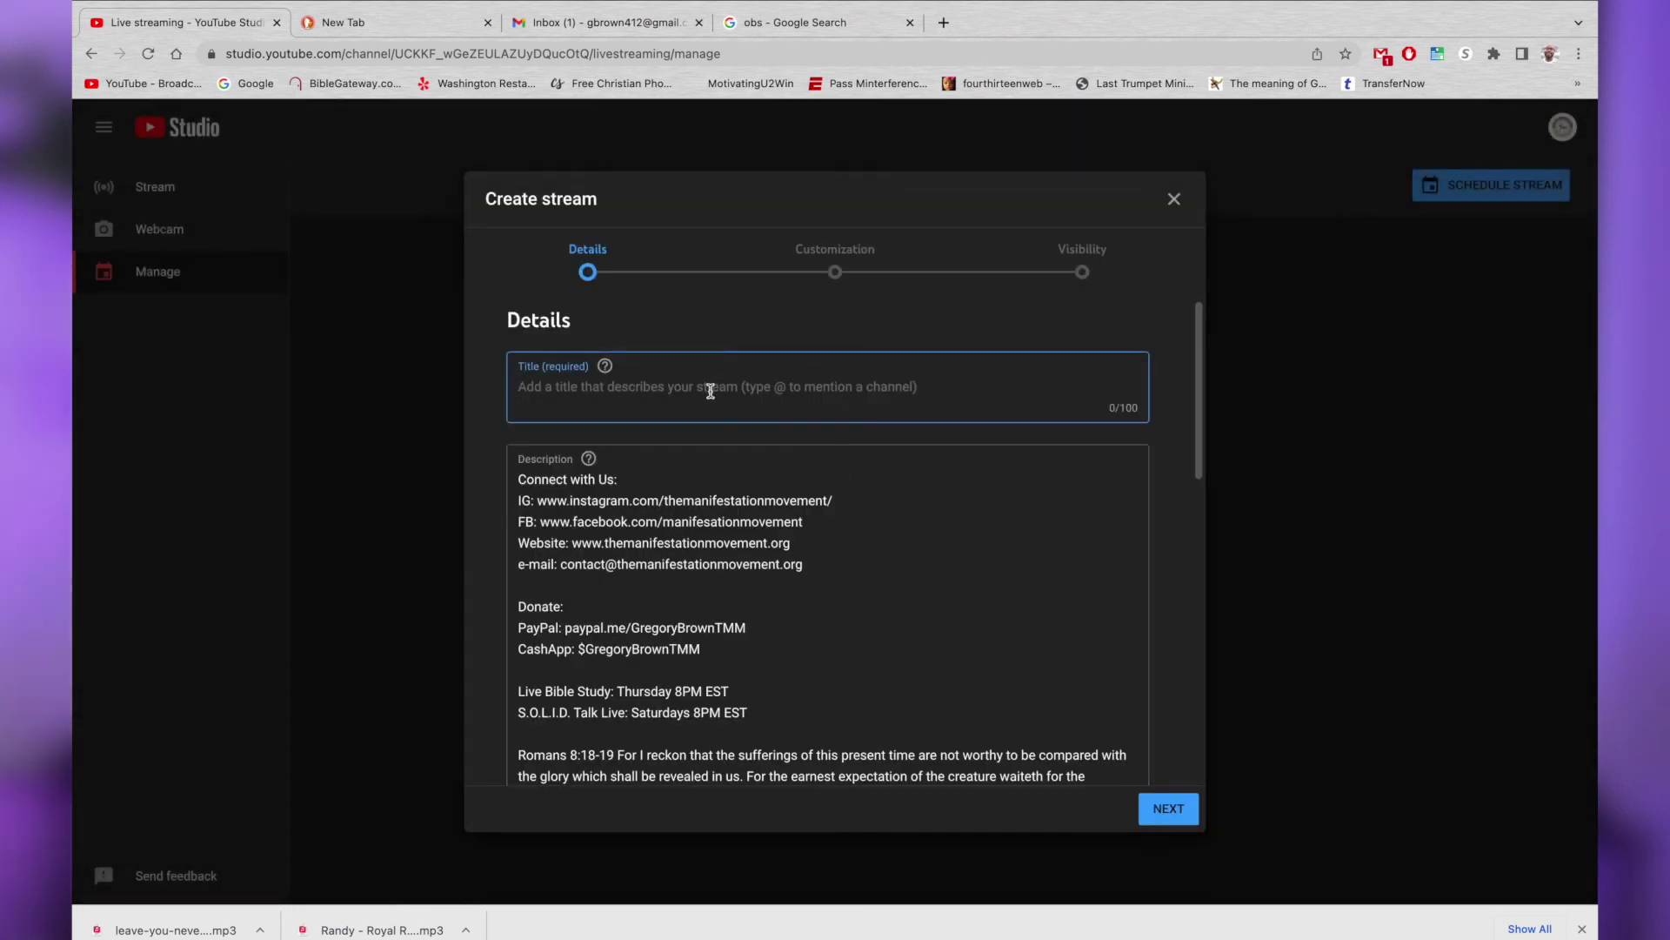
type("Test Stream OBS")
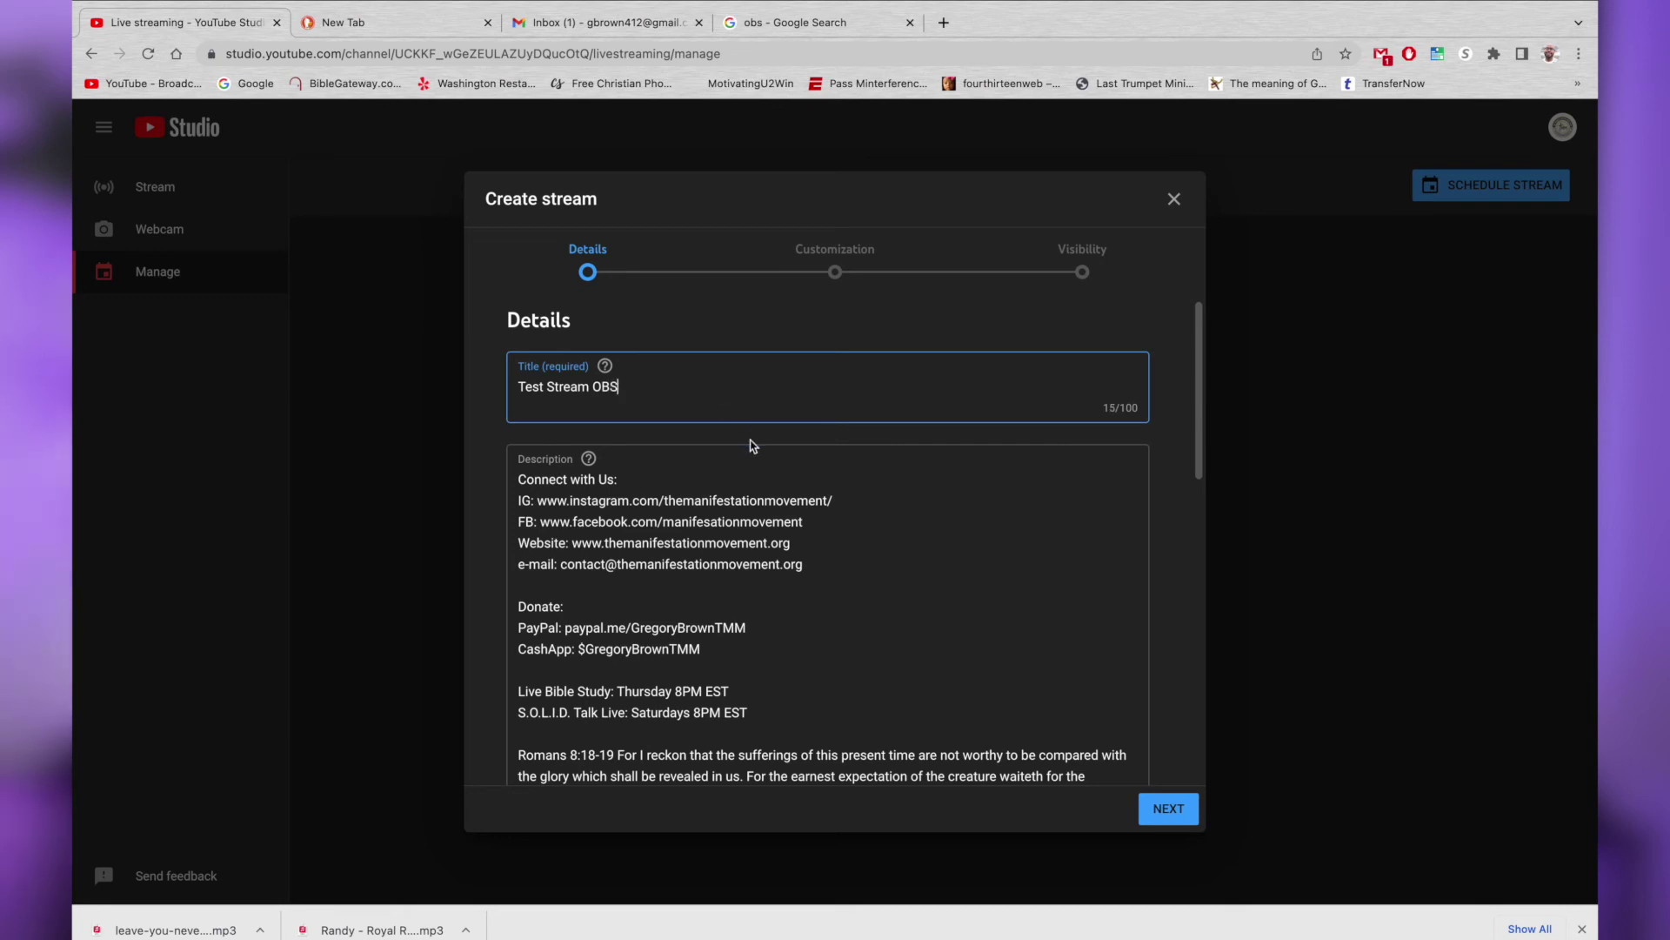
scroll(627, 435, "down", 5)
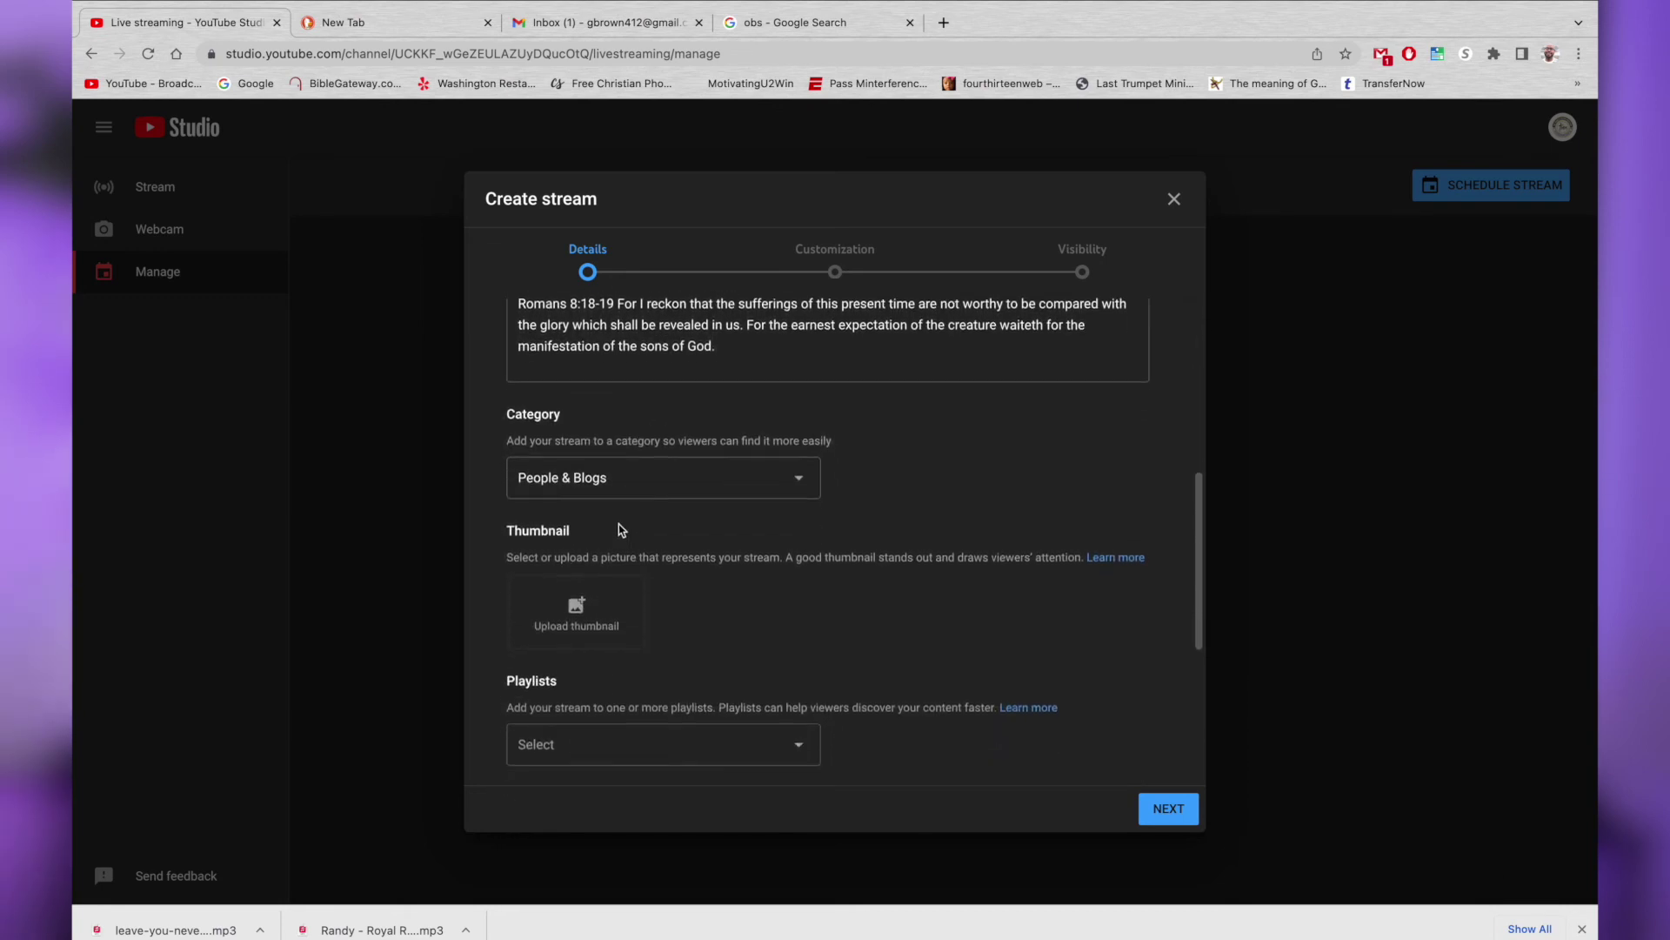
scroll(656, 506, "down", 4)
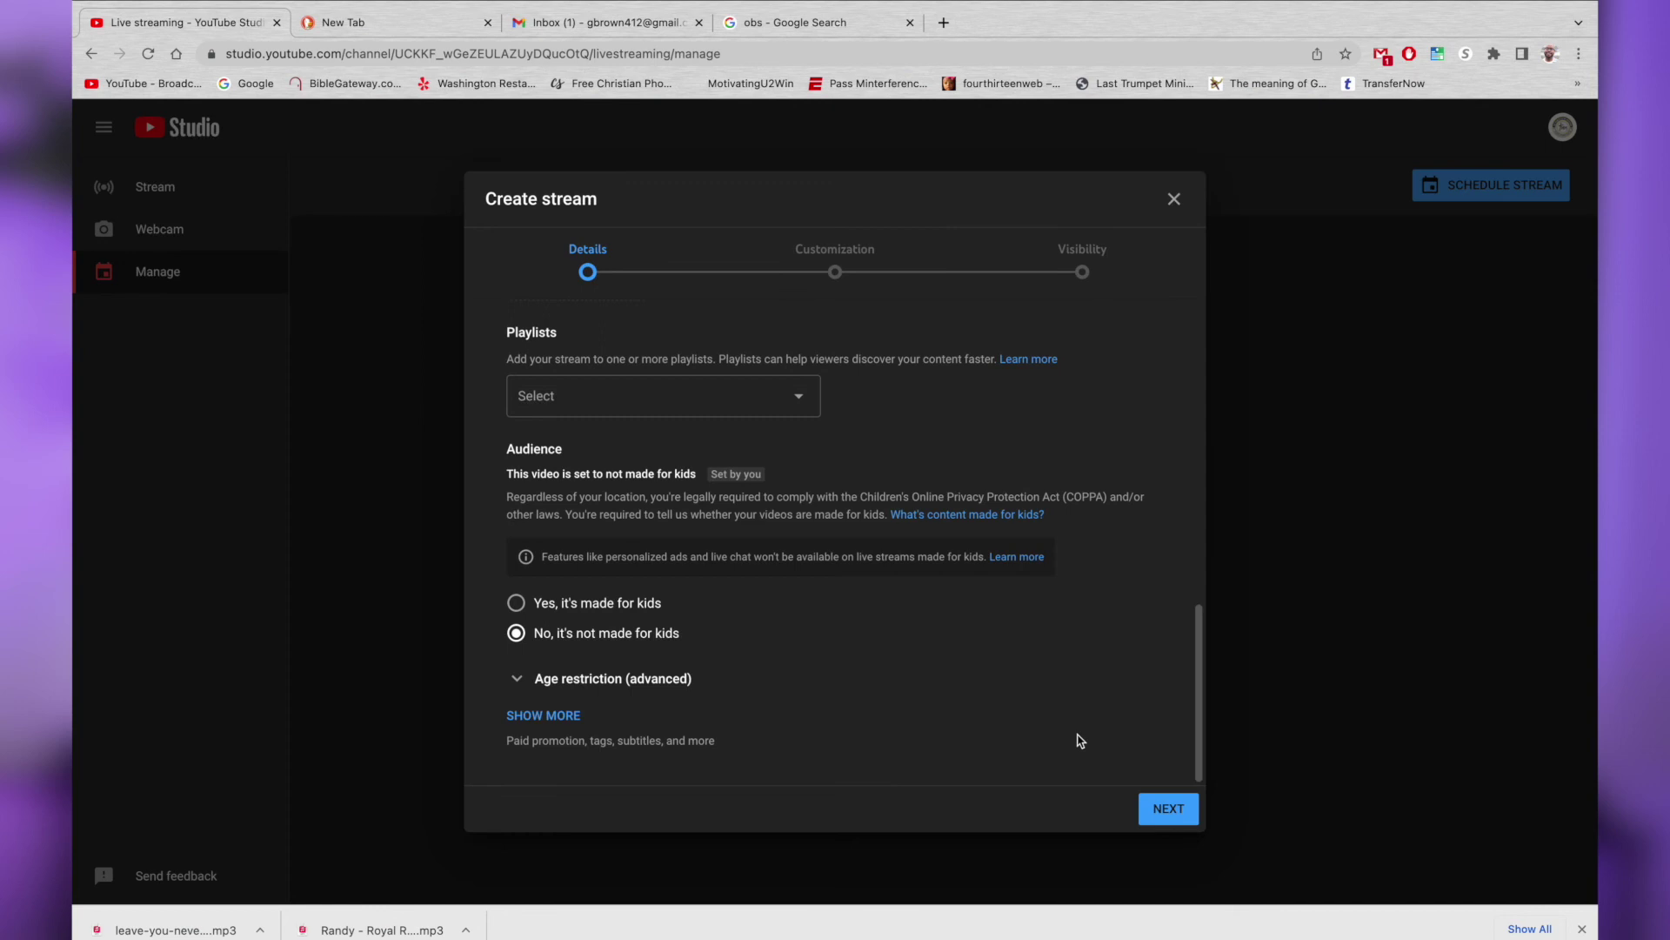
left_click(1176, 812)
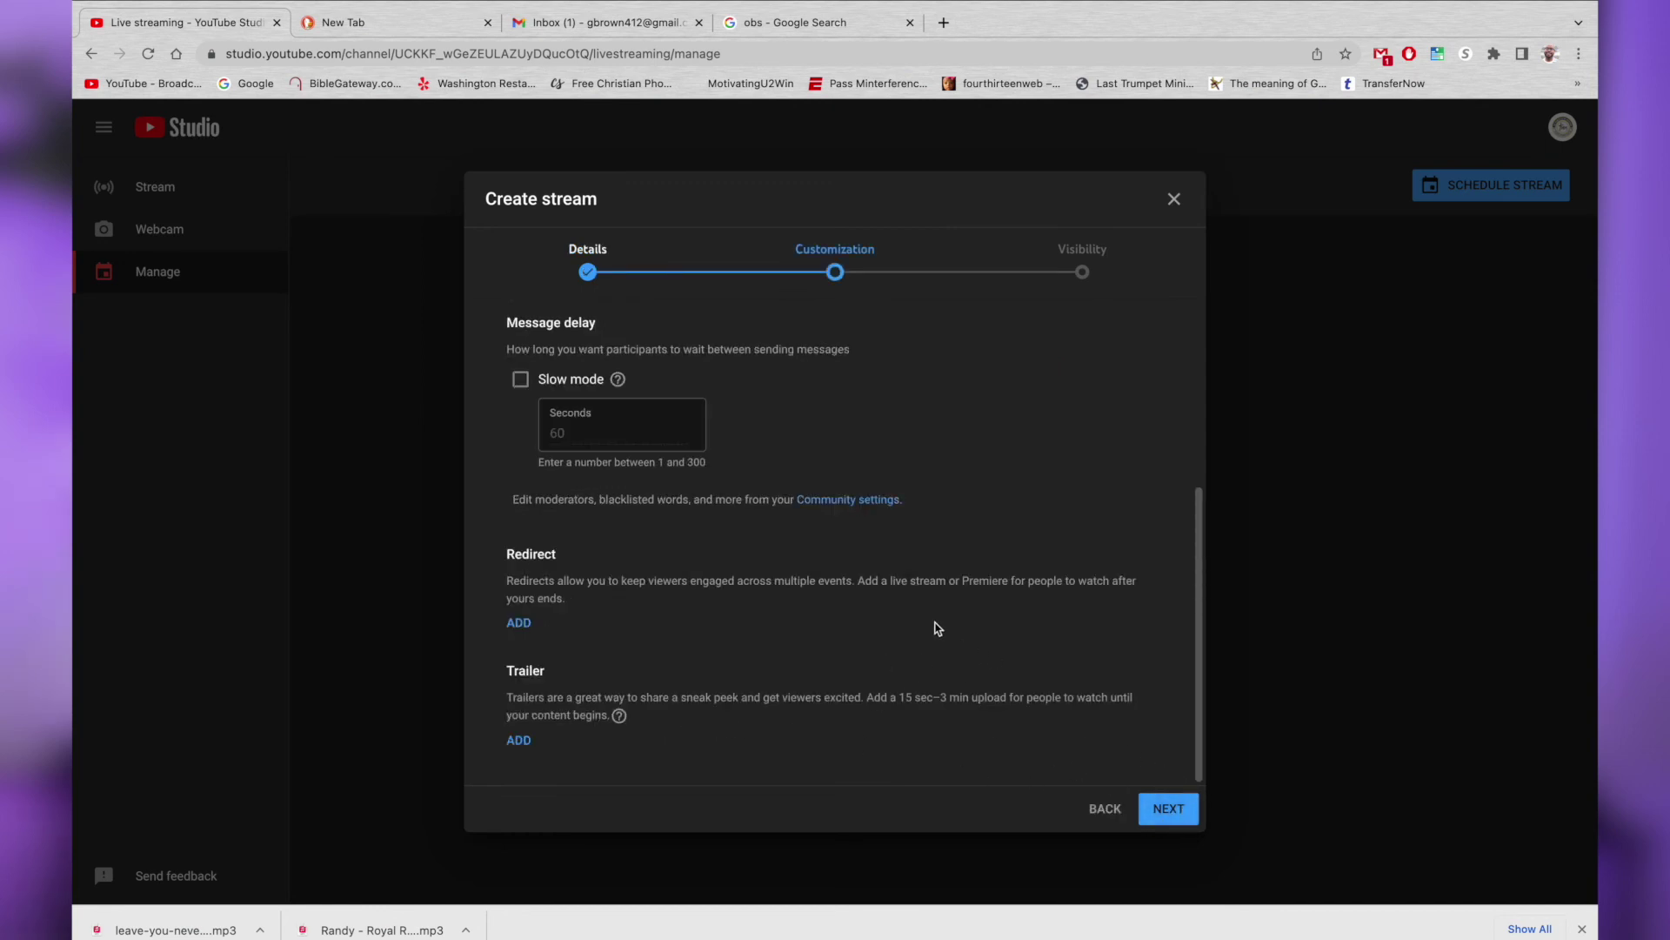
scroll(957, 639, "up", 4)
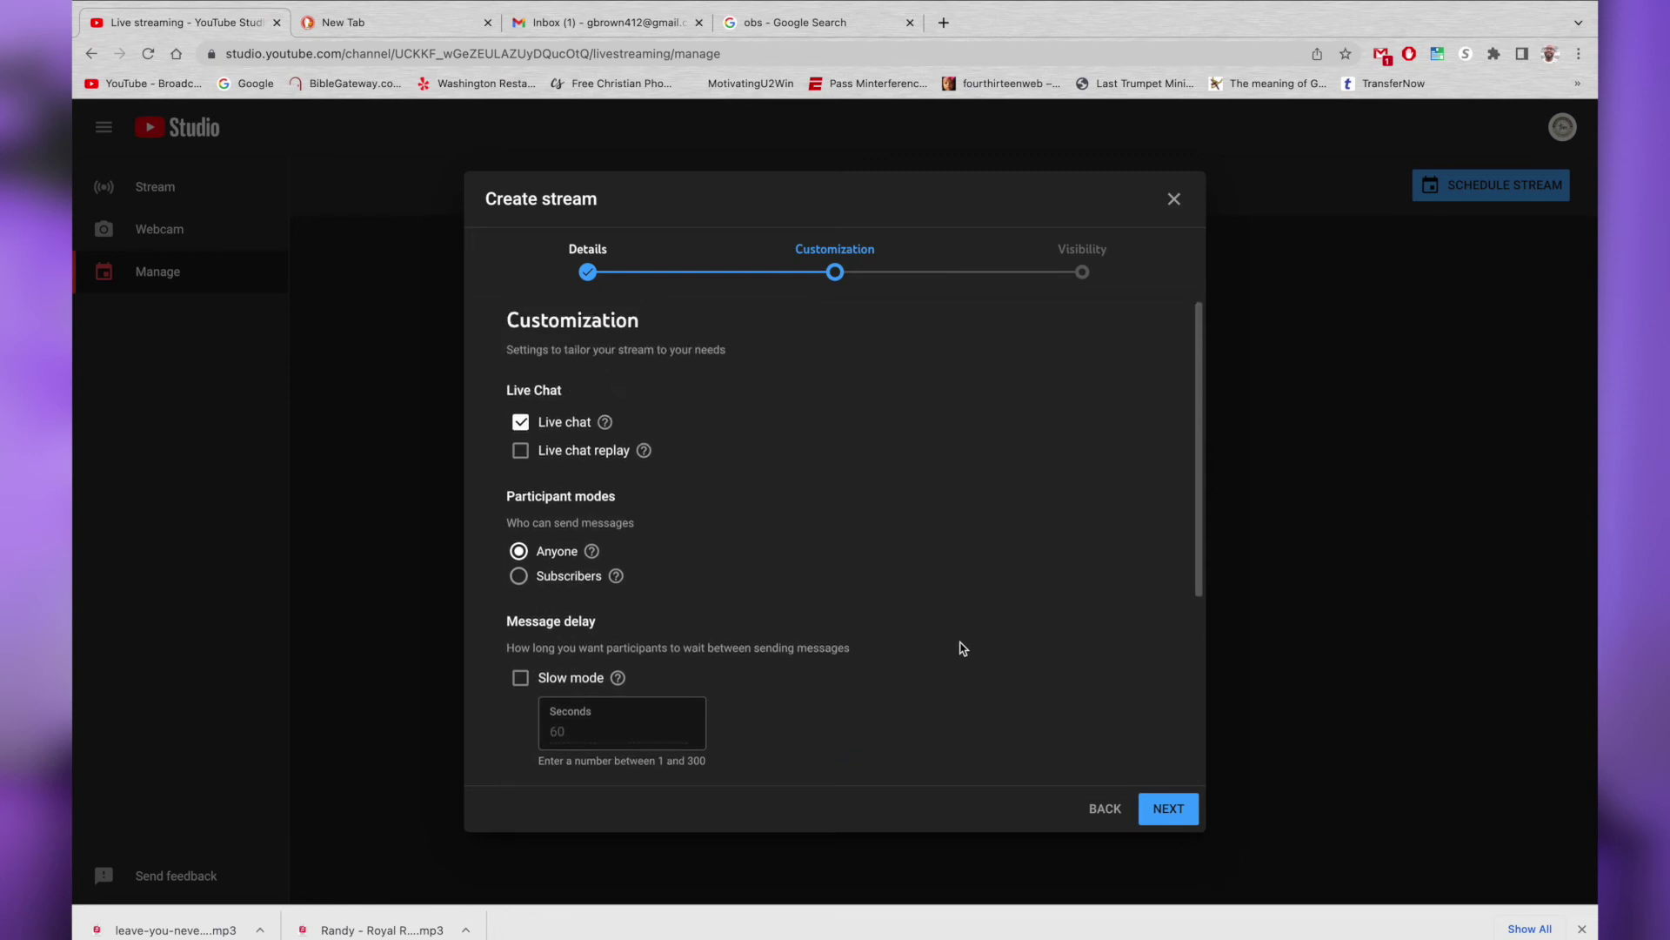
scroll(1001, 683, "down", 5)
left_click(1170, 809)
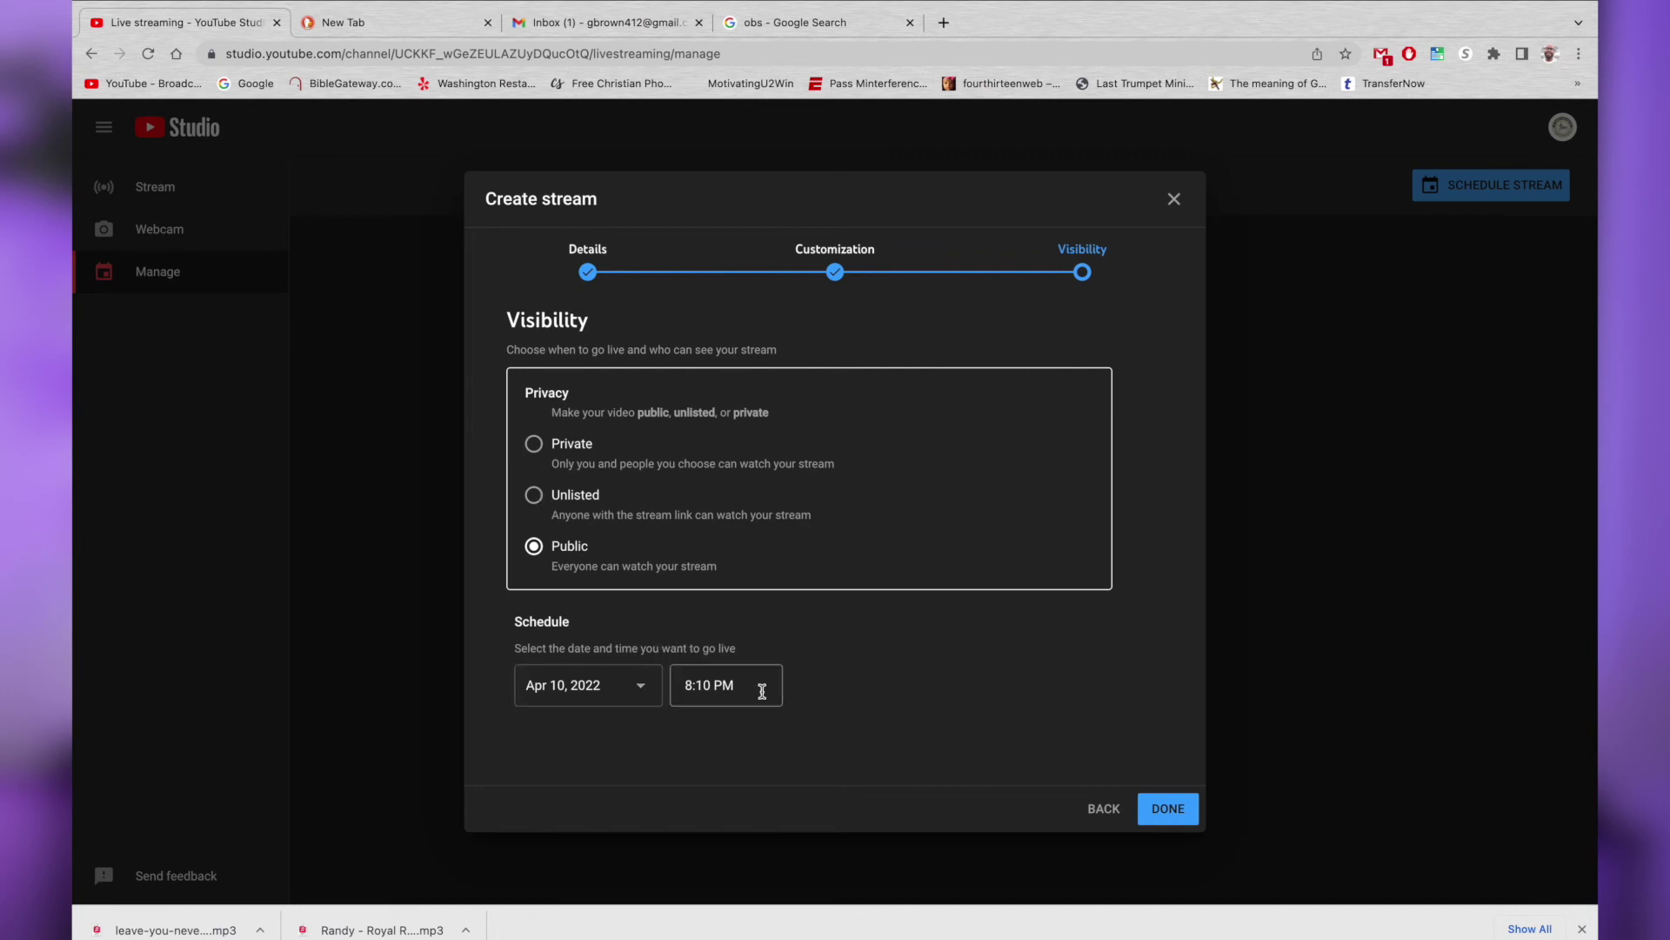
Set the stream to Private with an 8:15 PM start on Apr 10, 2022
left_click(534, 444)
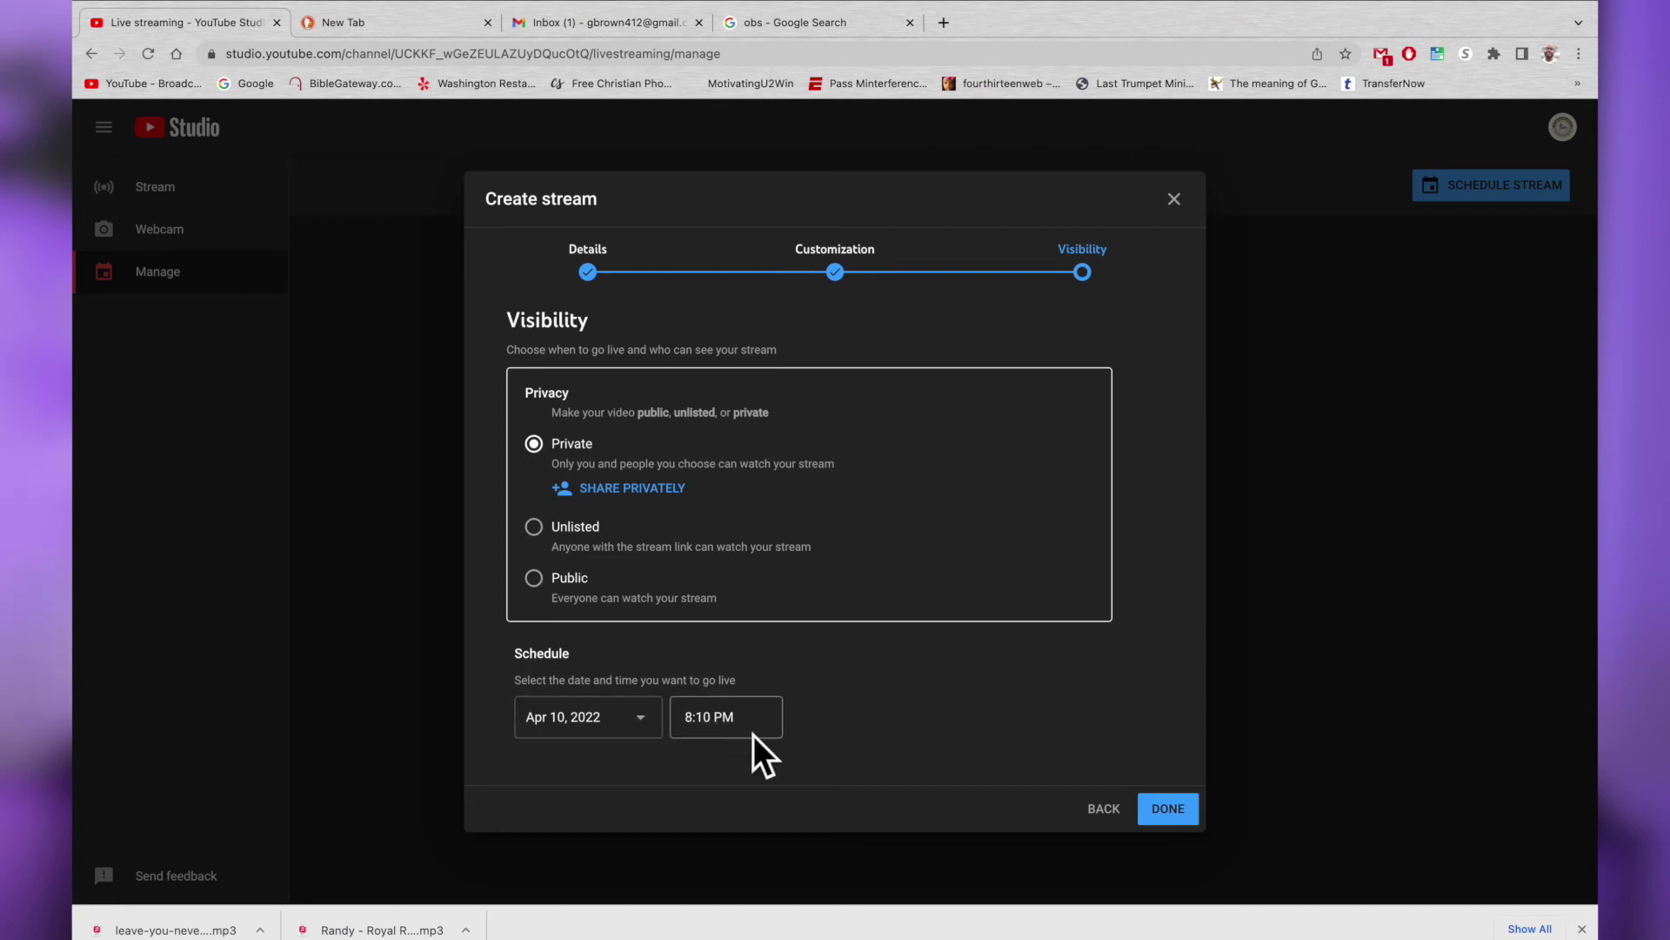
left_click(713, 723)
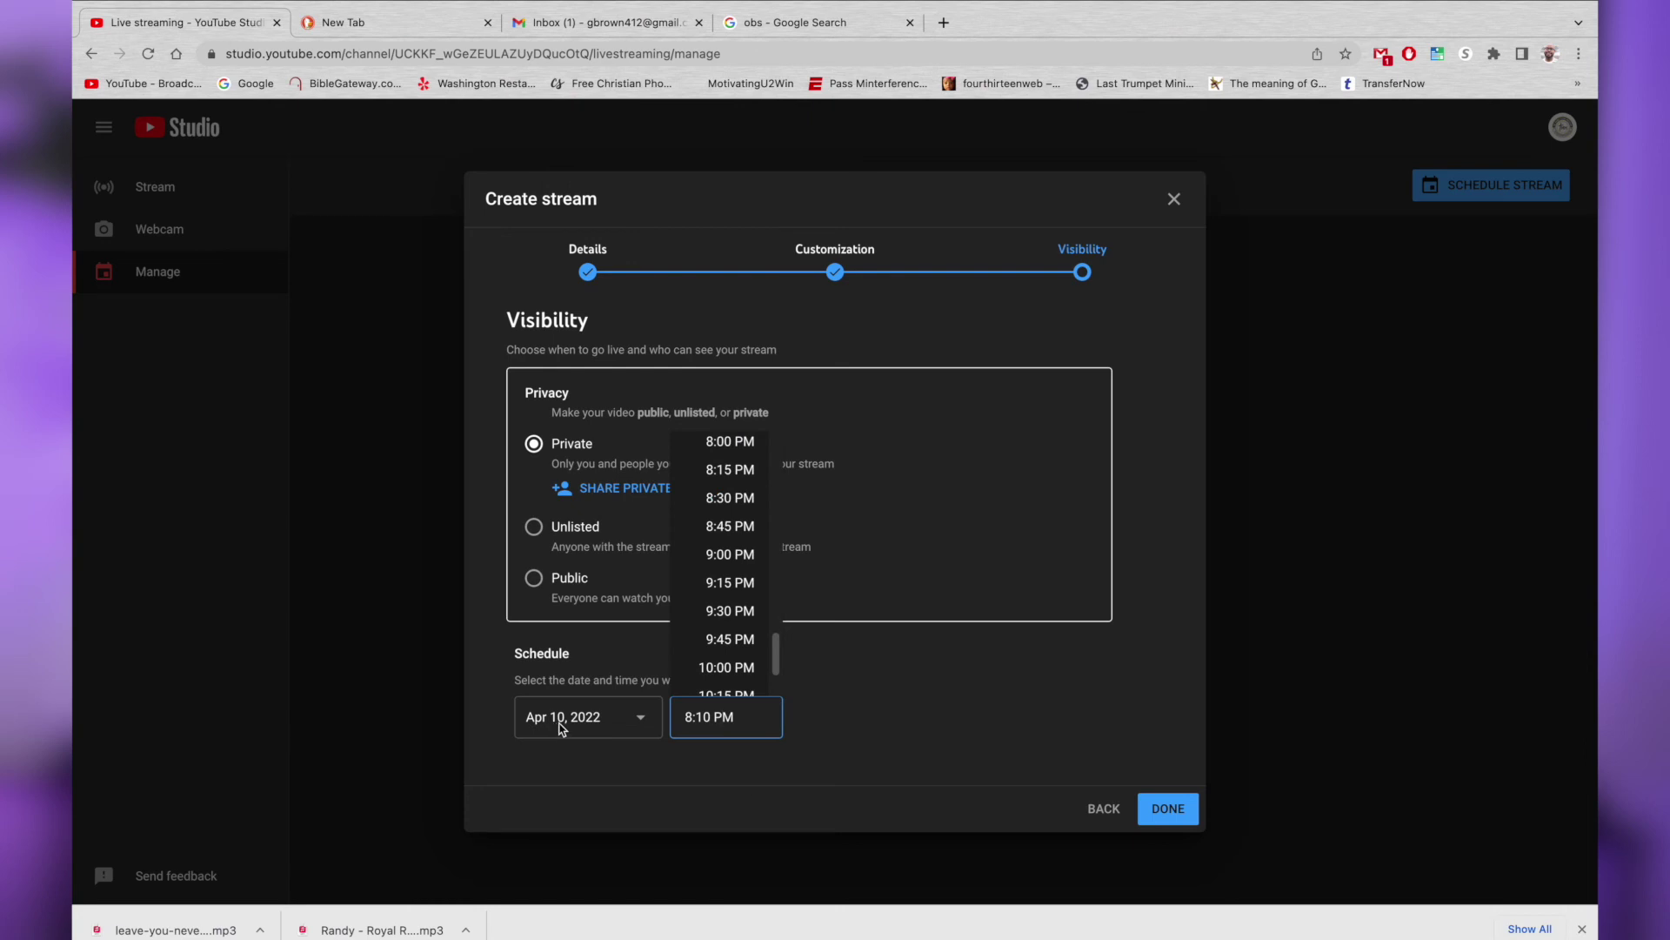
scroll(726, 641, "up", 2)
scroll(722, 641, "down", 1)
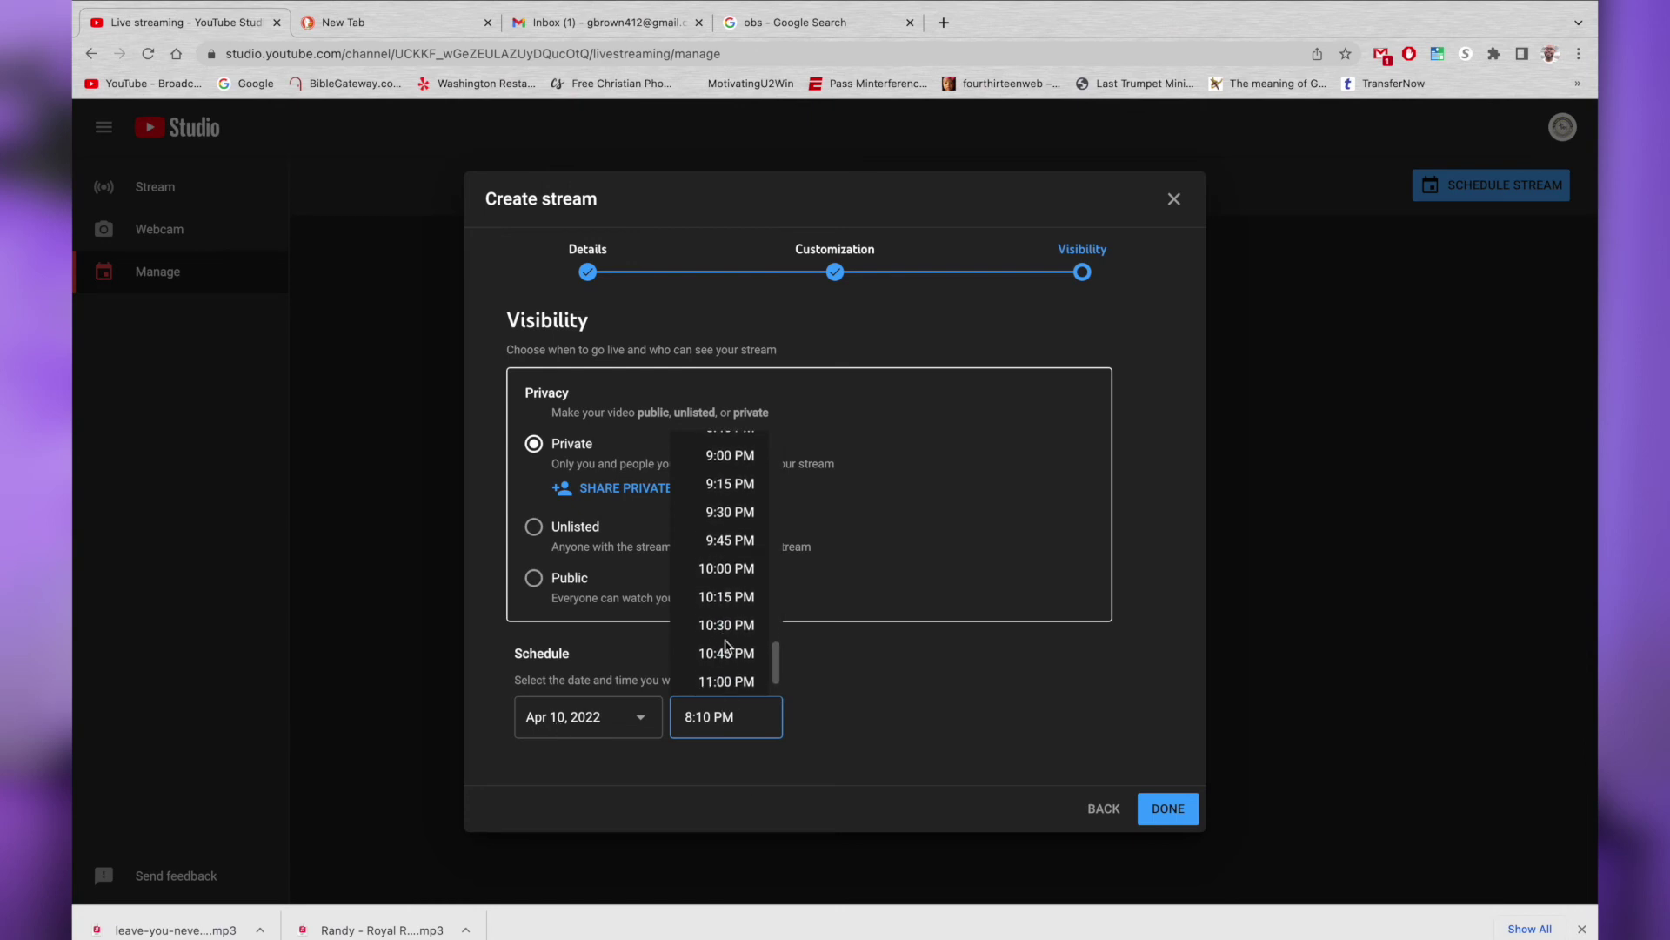
scroll(724, 644, "up", 6)
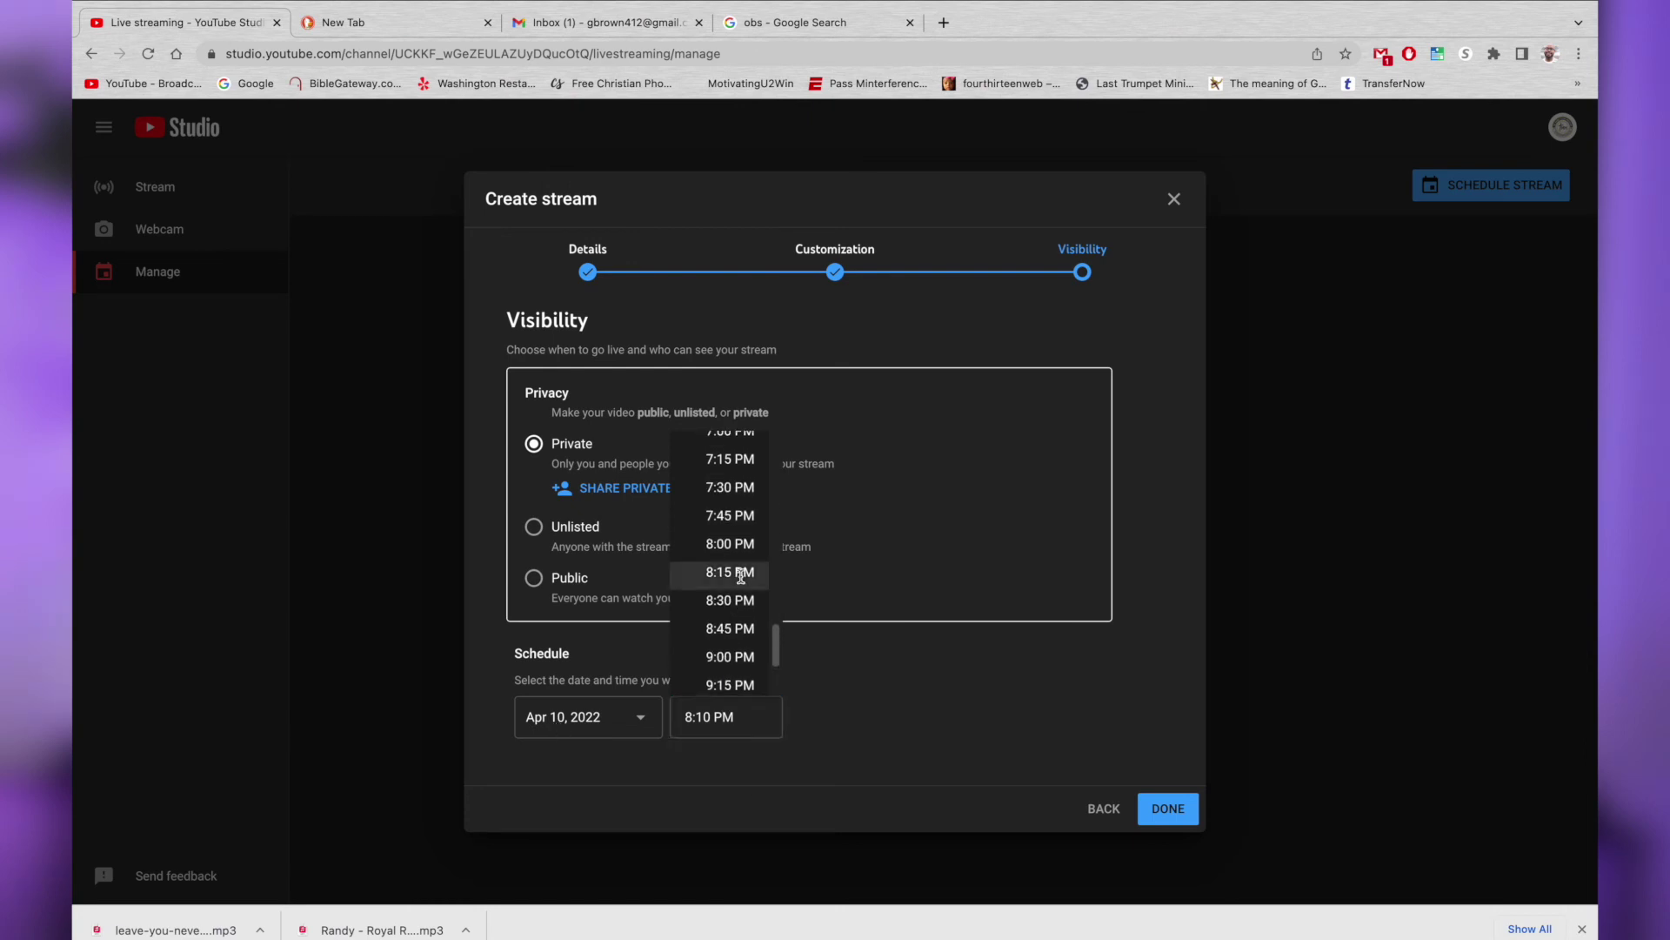
left_click(741, 573)
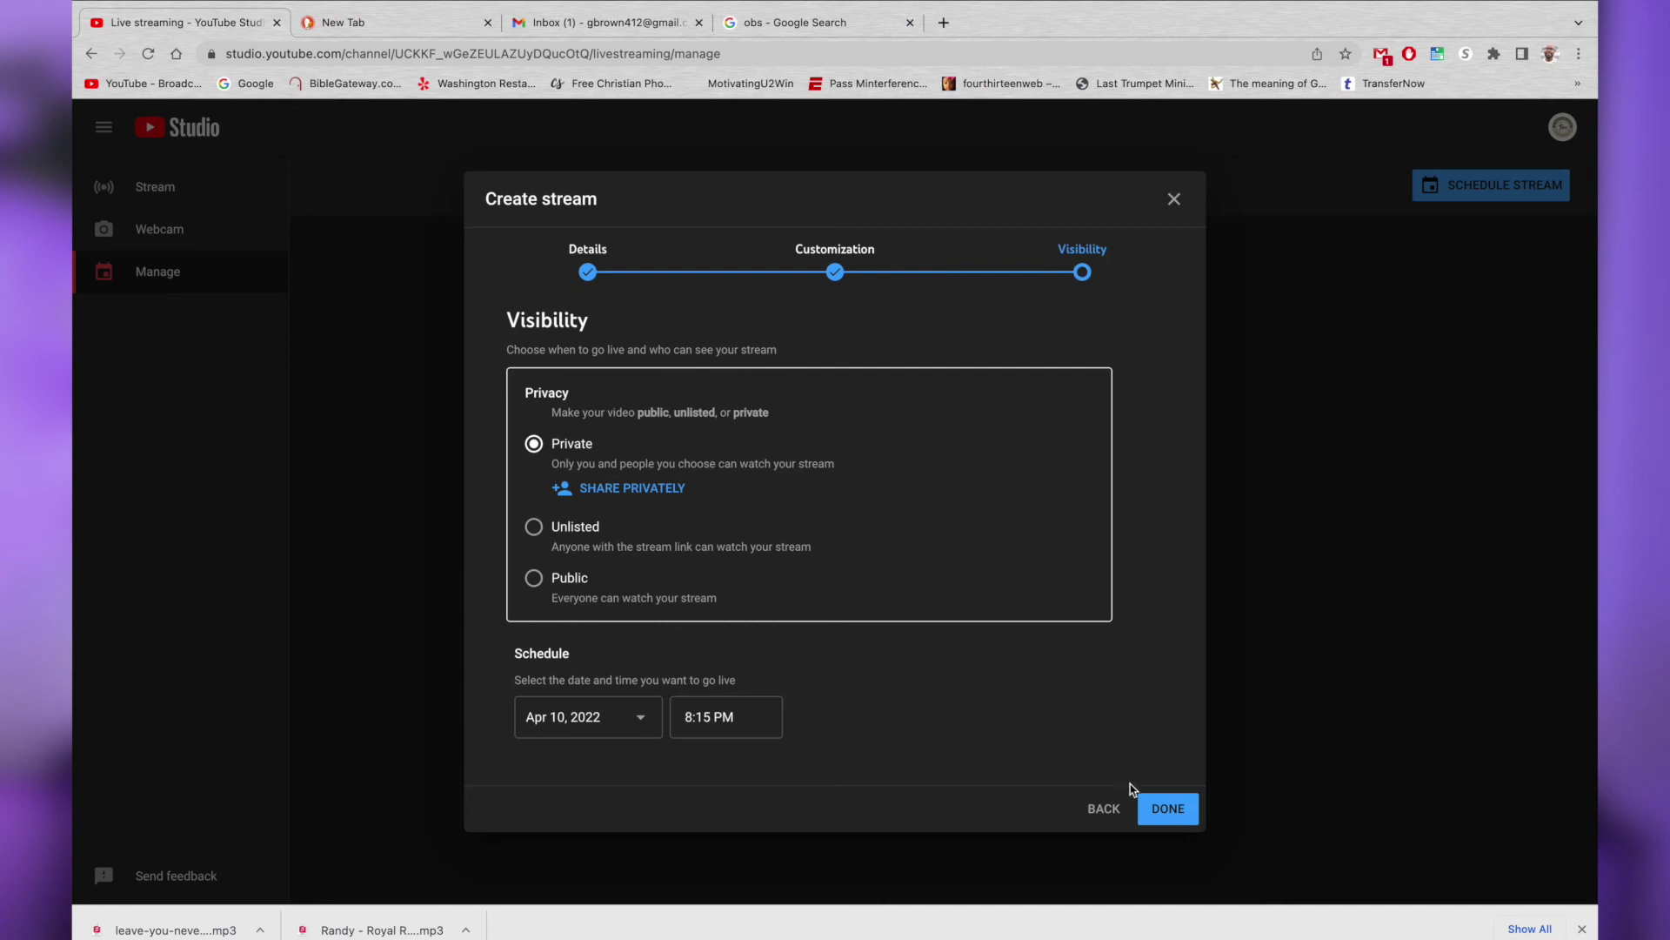
Finish creating the stream, then try Start Streaming in OBS, which demands a broadcast
left_click(1166, 810)
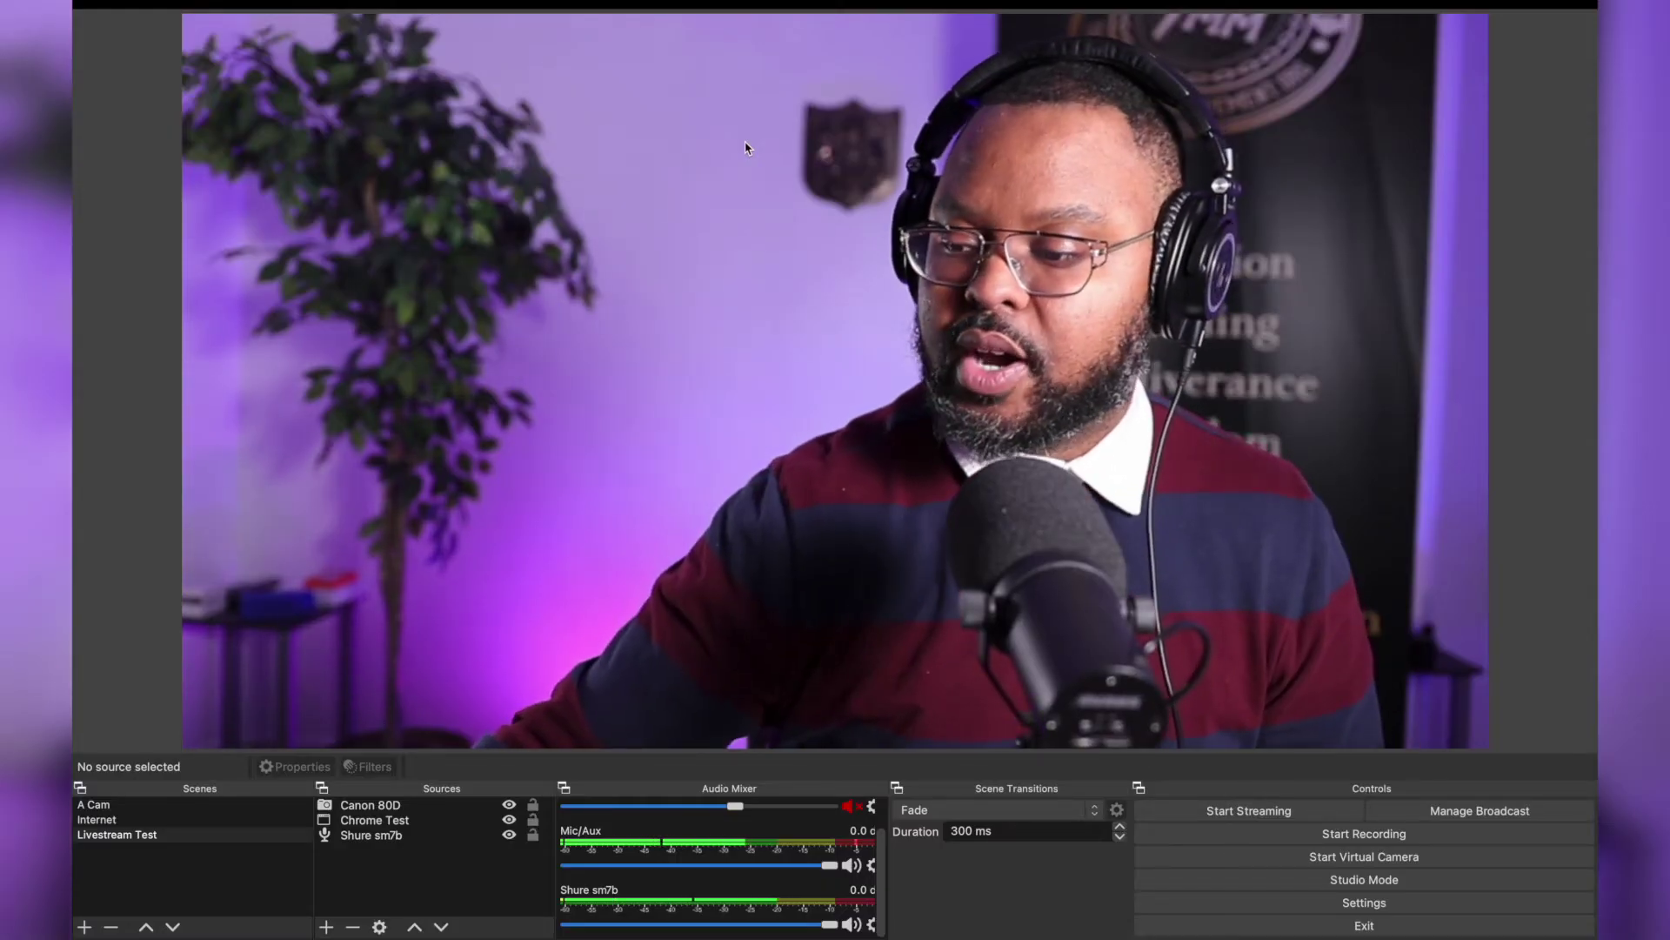
left_click(1250, 811)
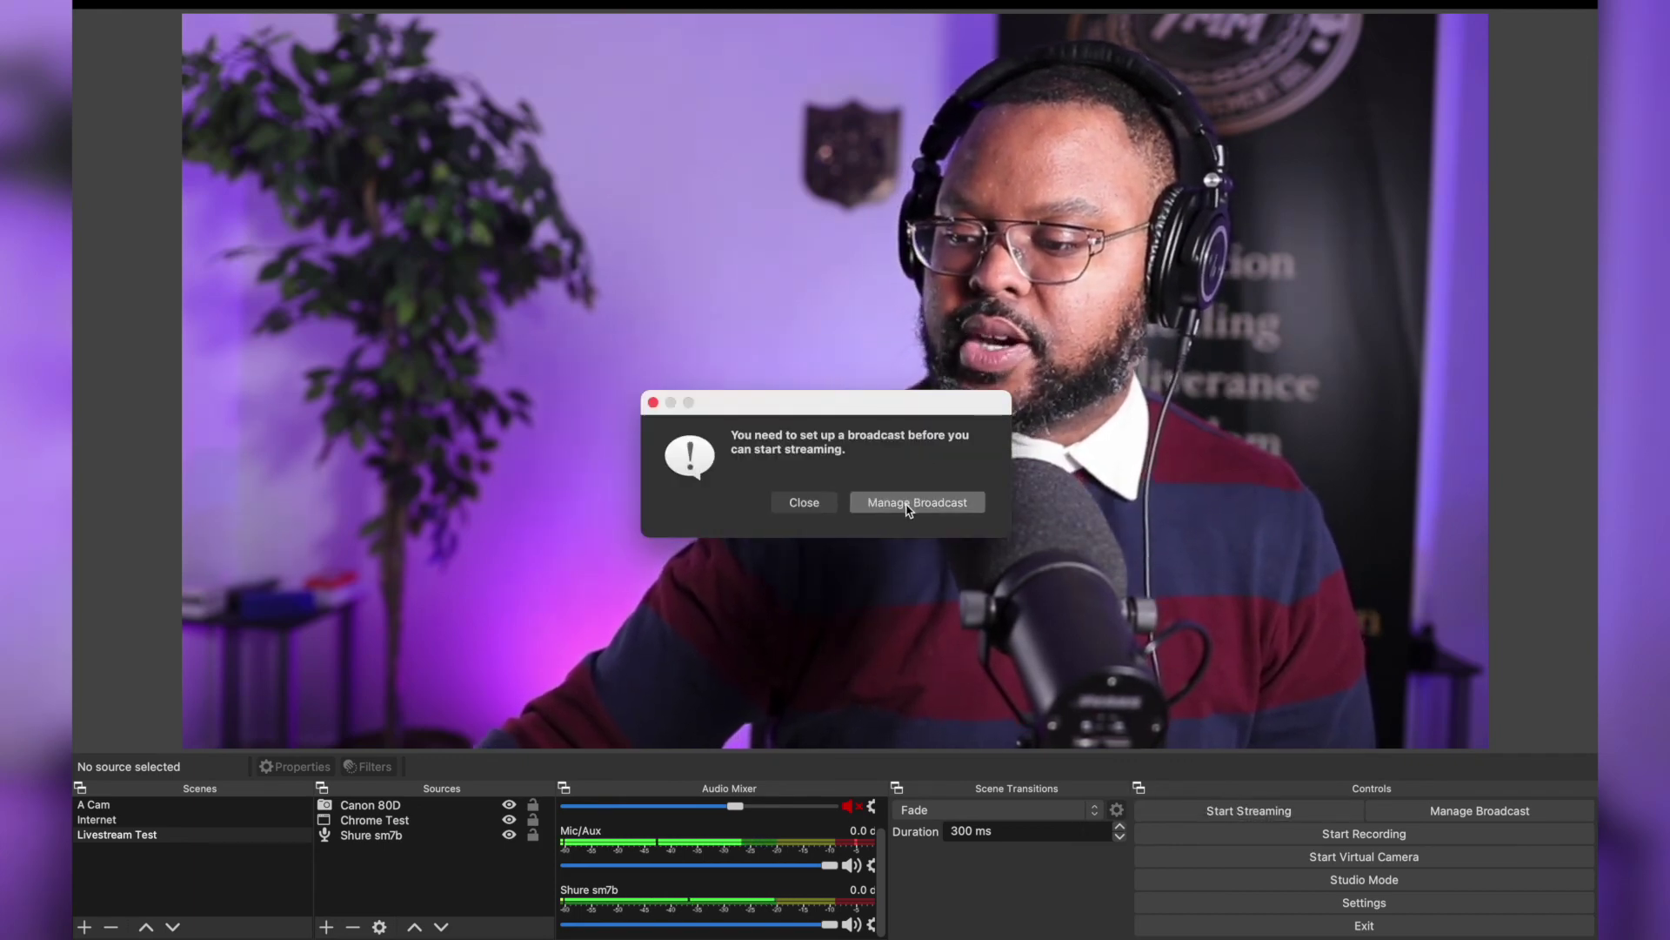
In Manage Broadcast, select the existing Test Stream OBS broadcast and close the setup window
left_click(907, 506)
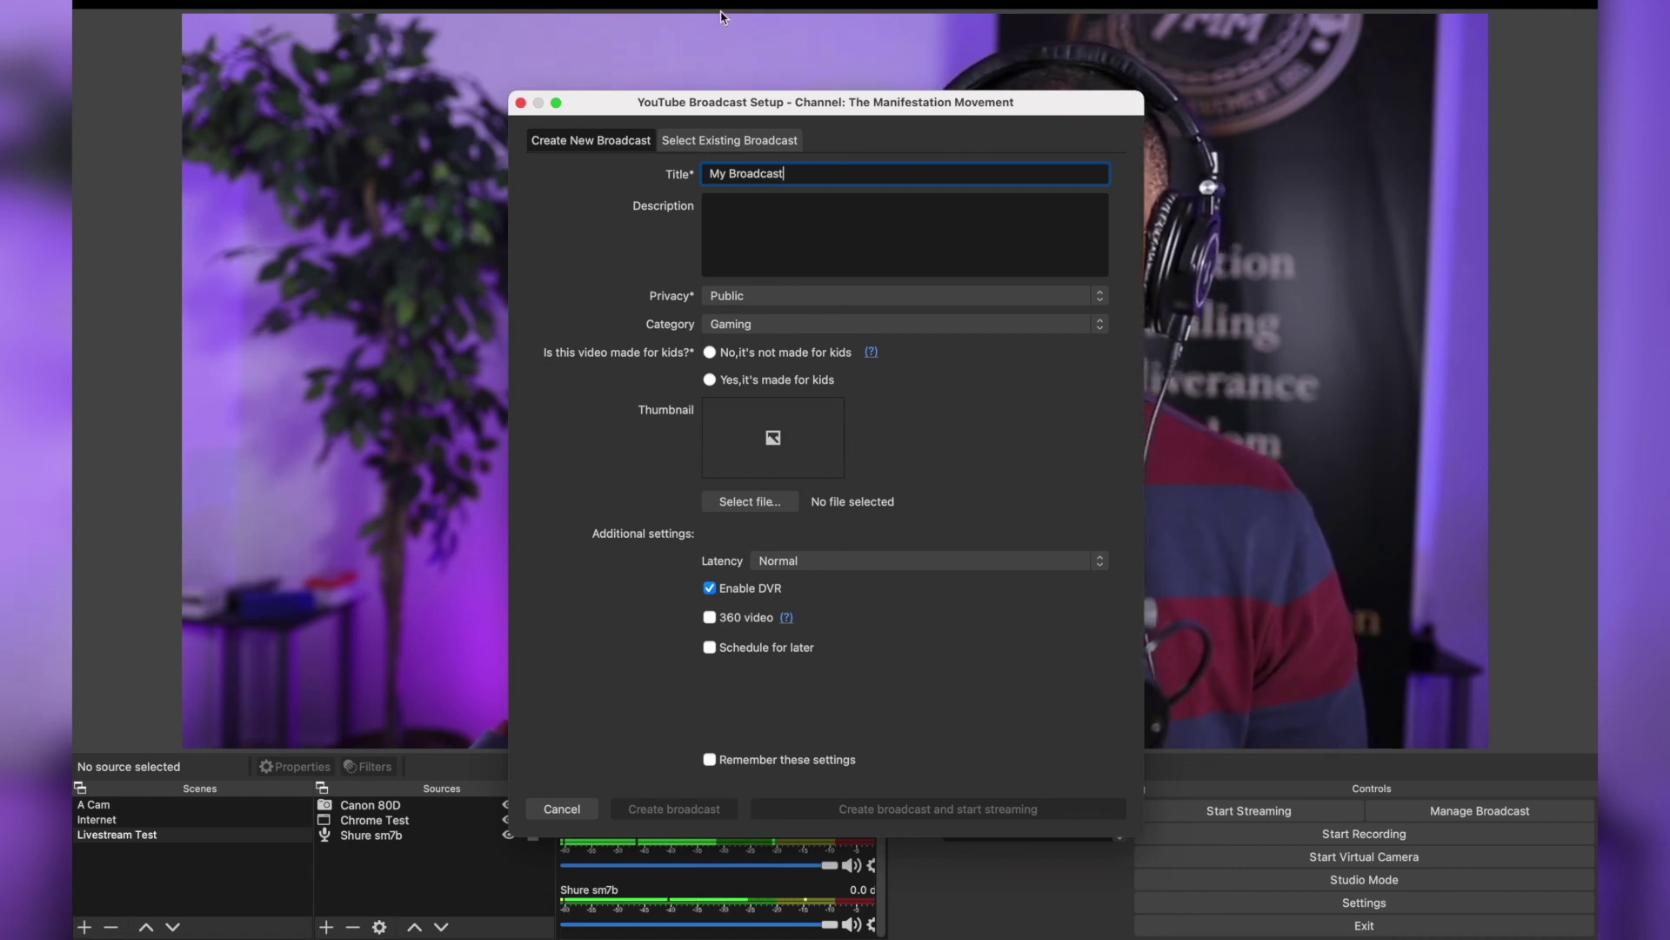
left_click(702, 143)
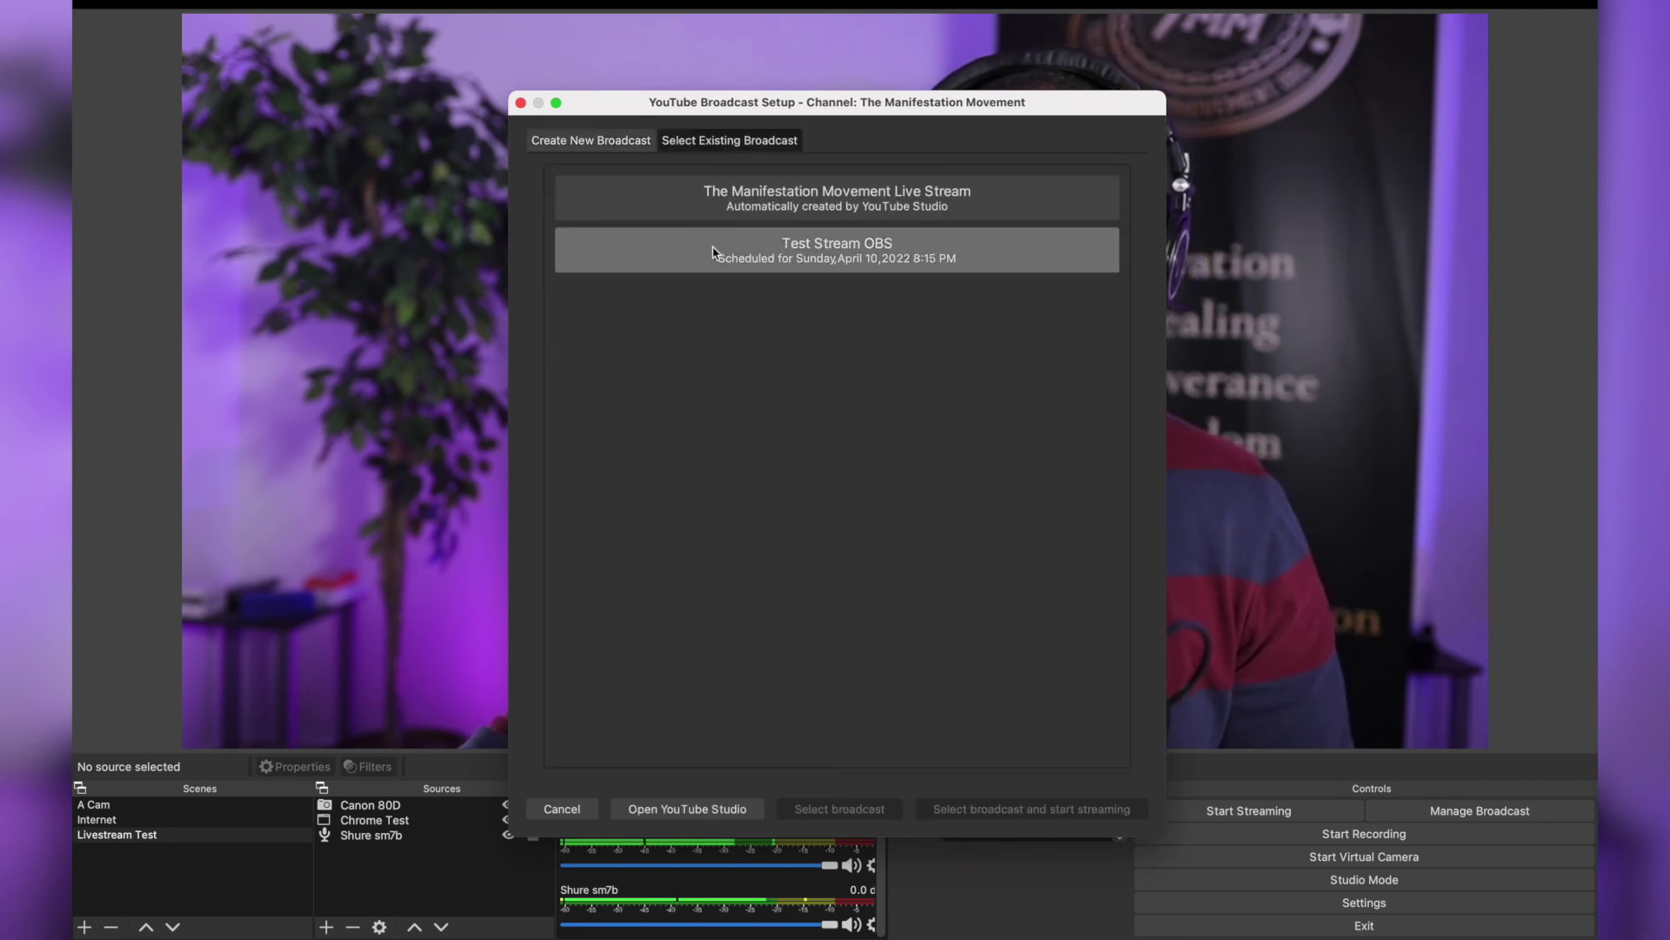
left_click(871, 254)
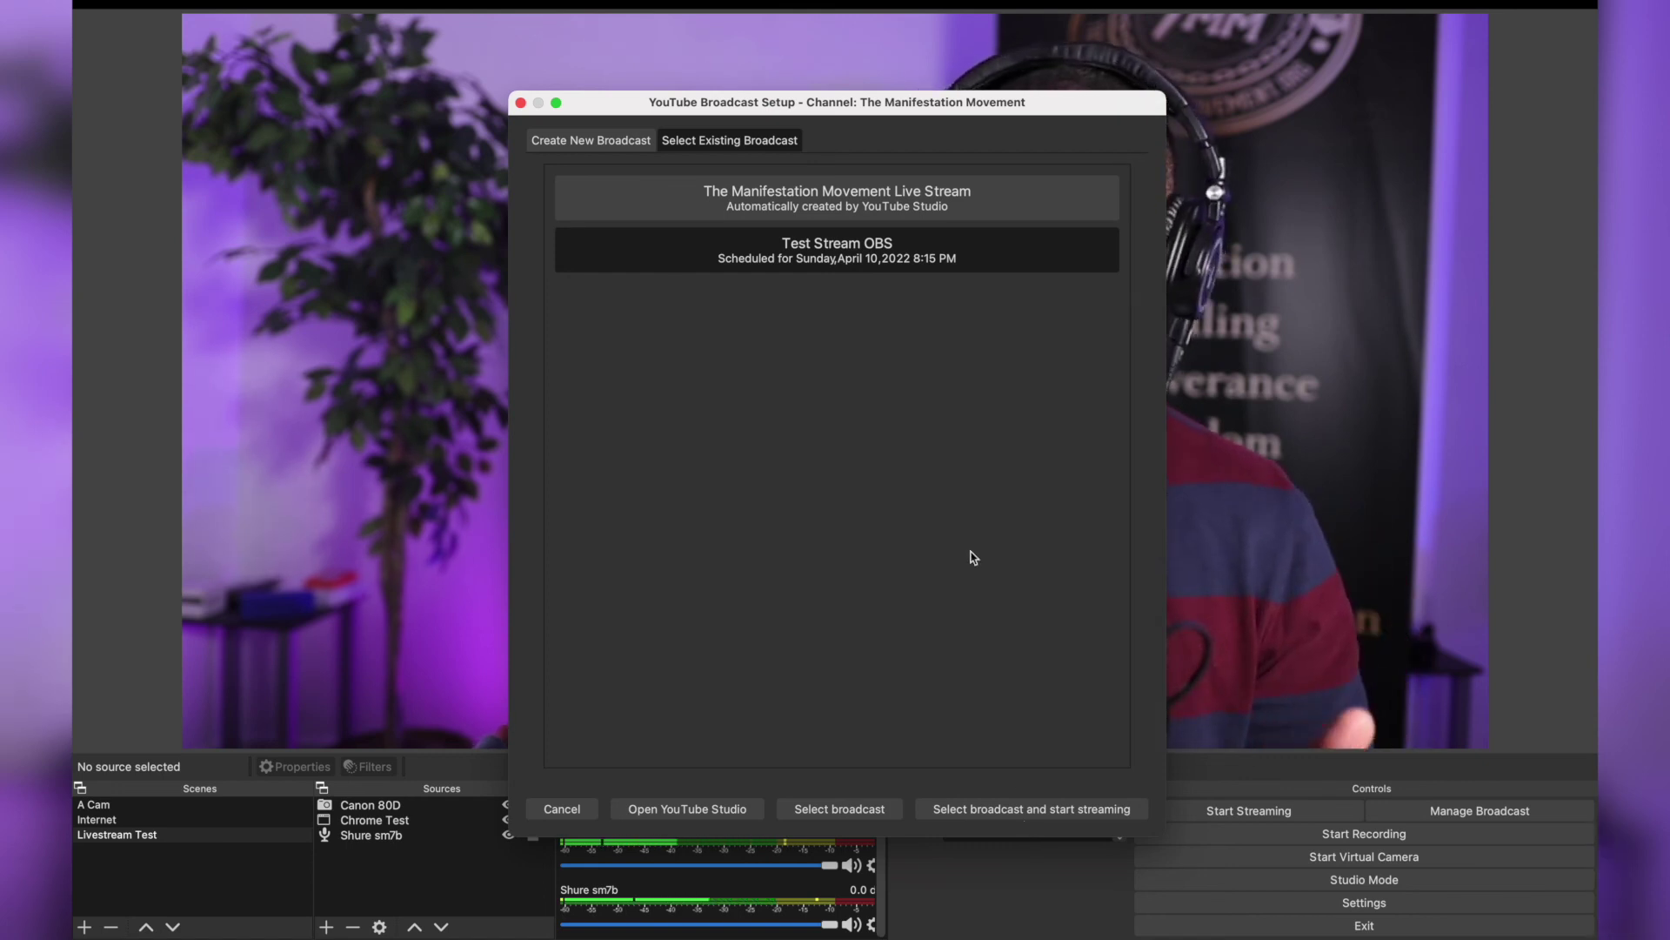
left_click(521, 103)
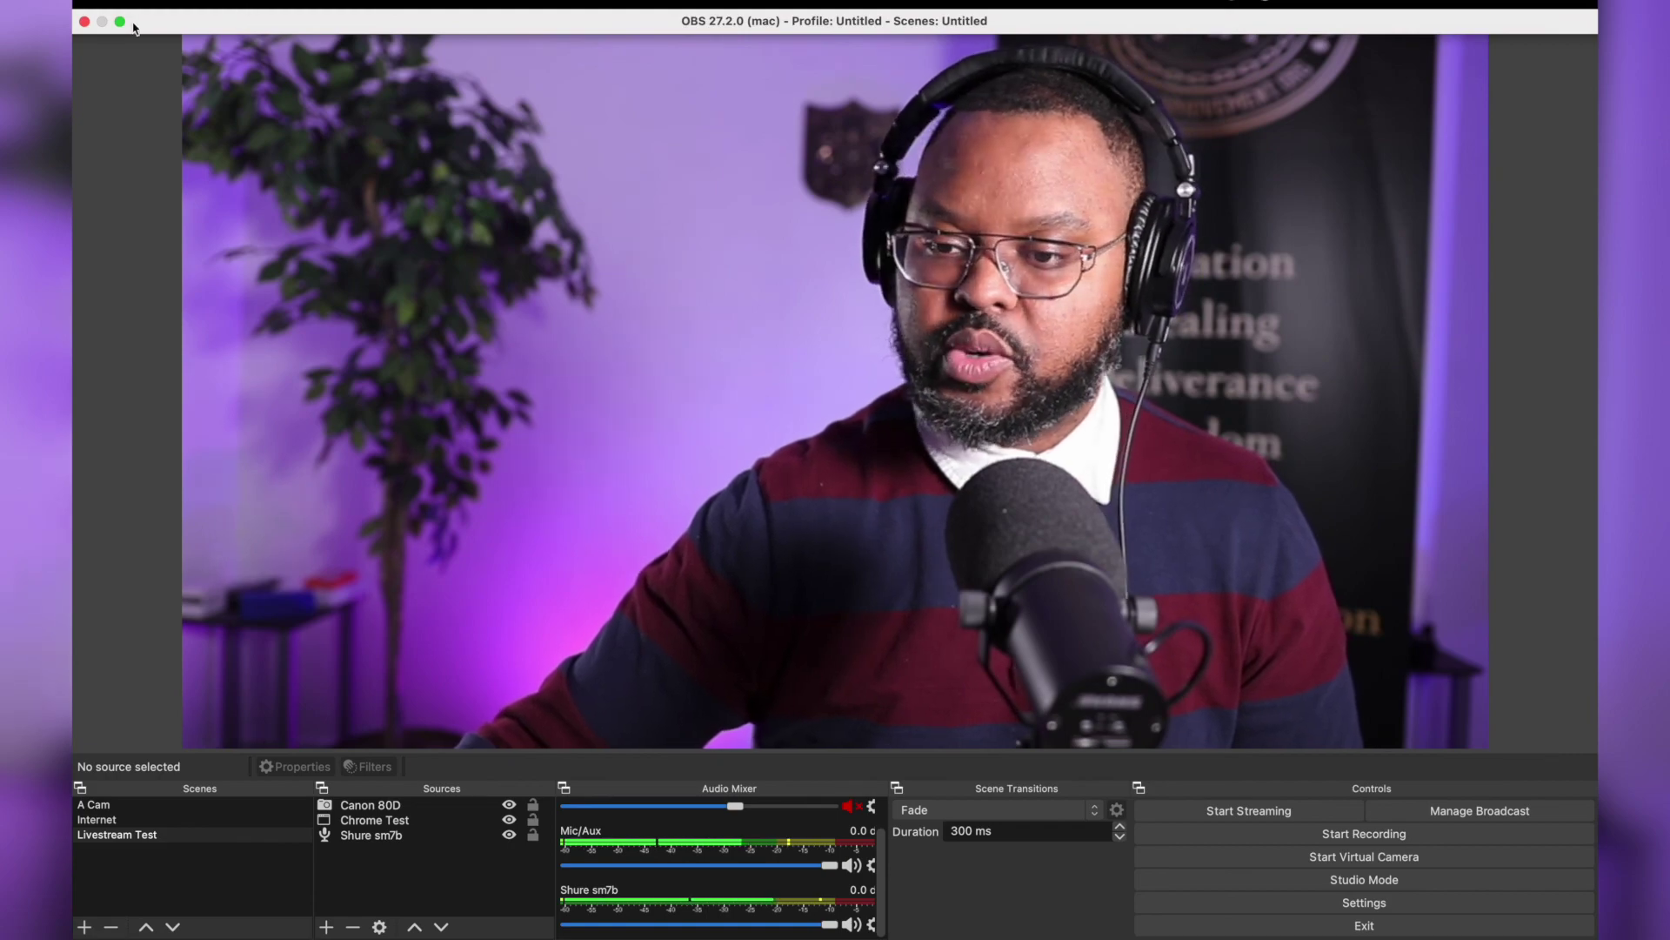
Leave OBS full screen and maximize Chrome on the 'Test Stream OBS' live control room
left_click(120, 20)
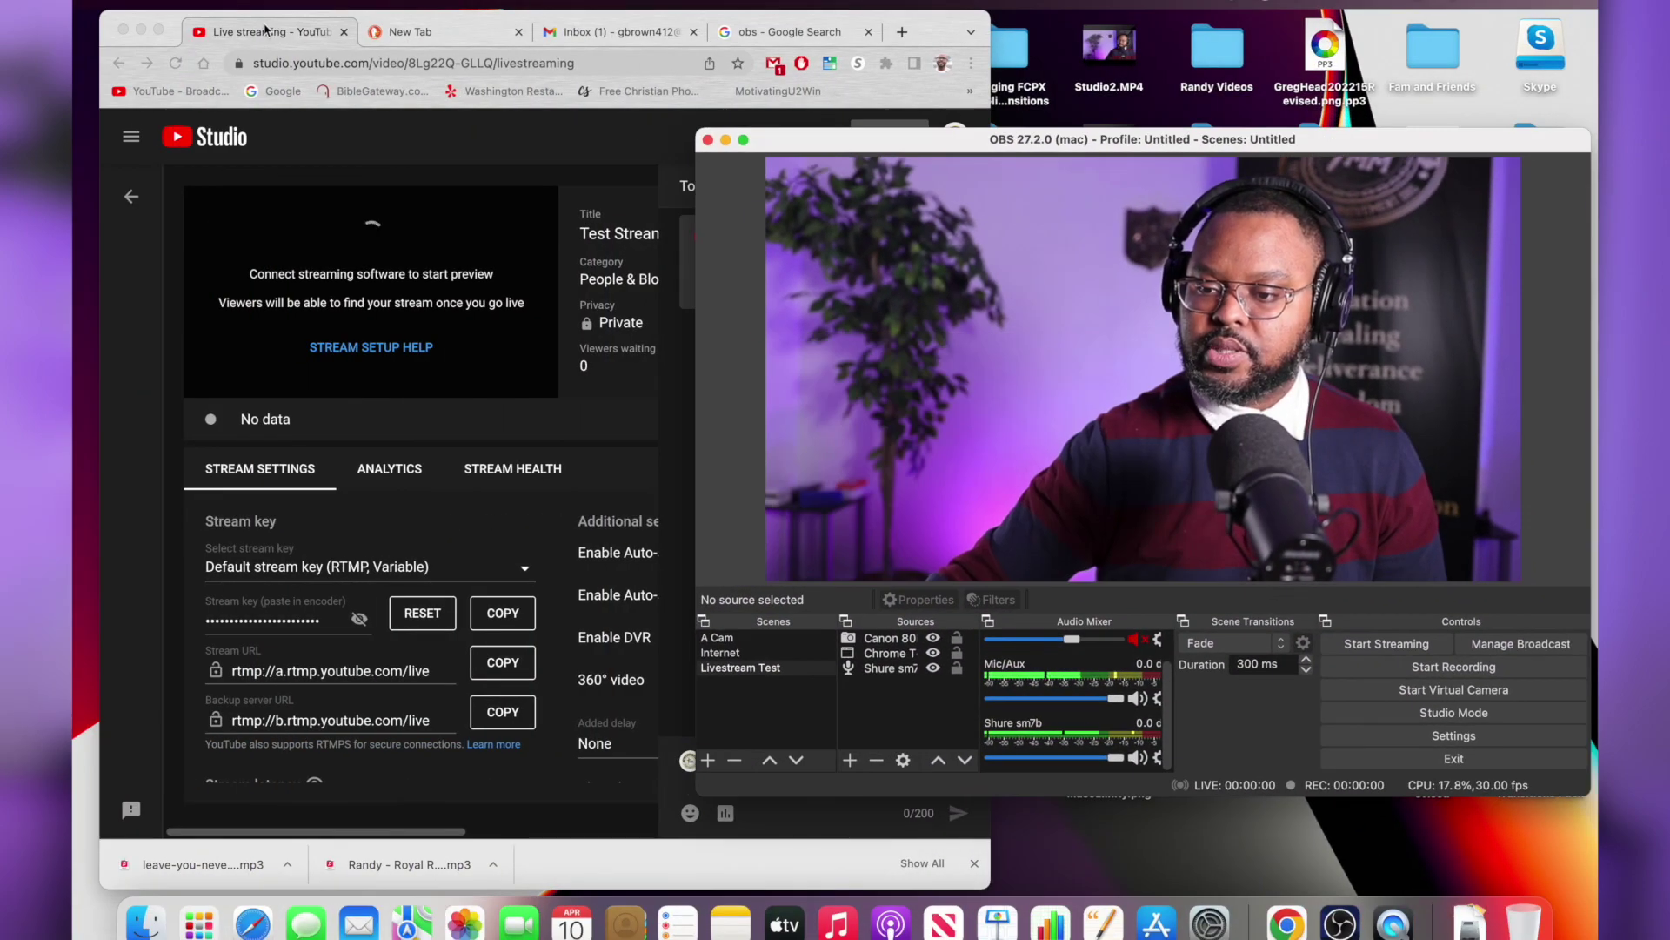
left_click(235, 37)
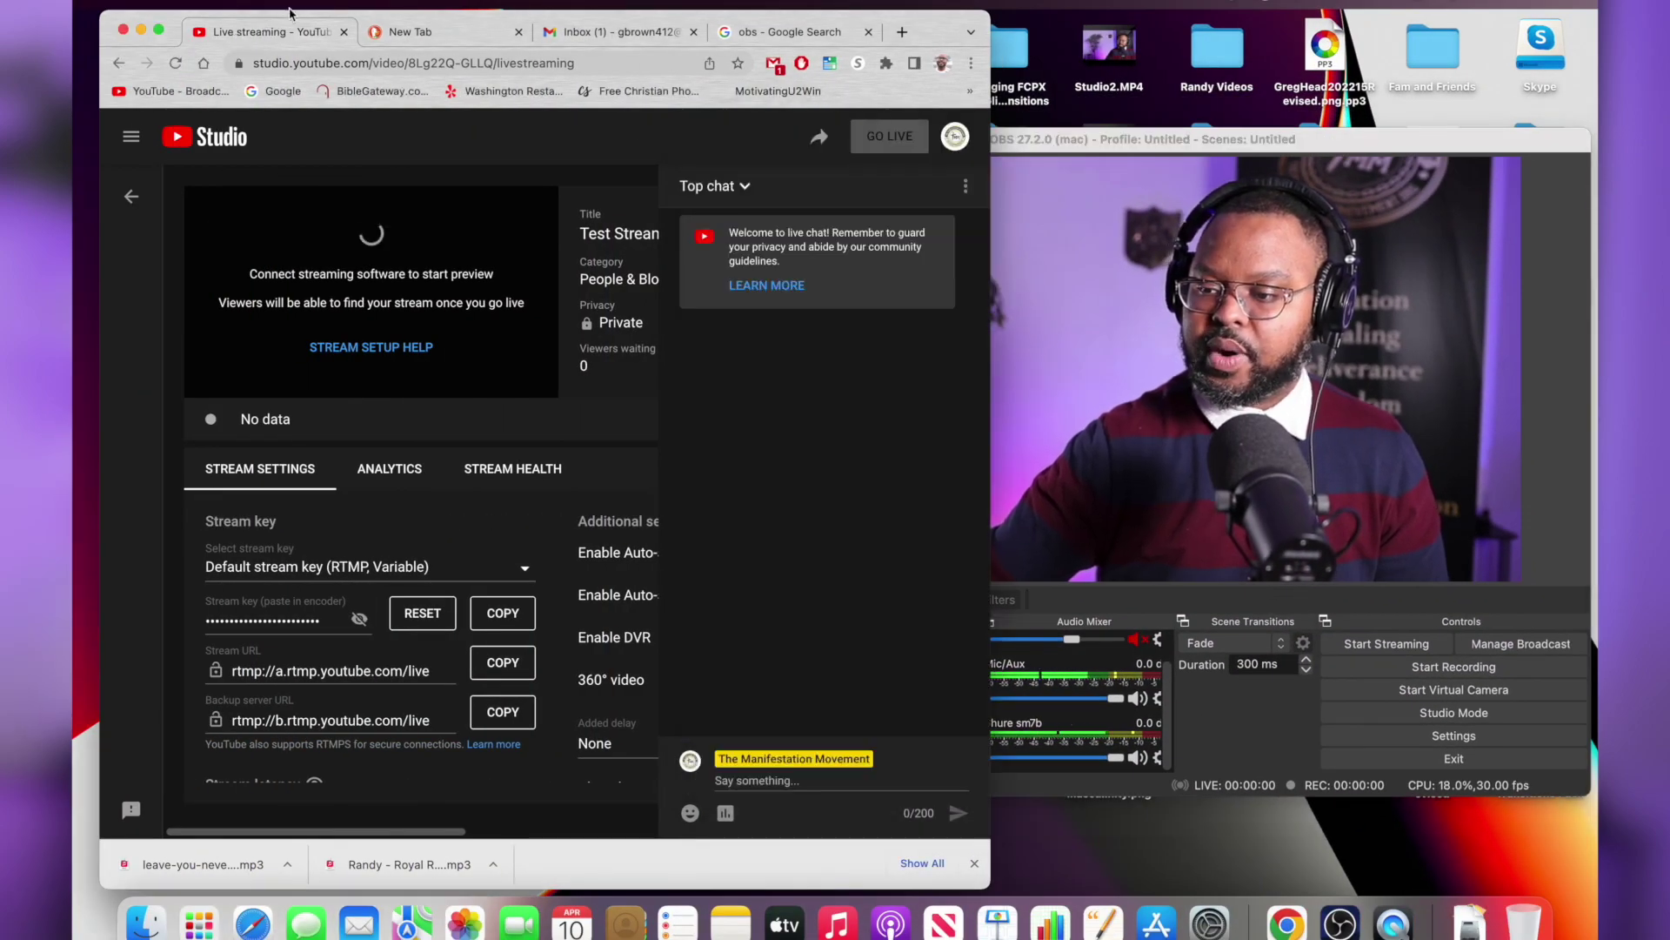
left_click(160, 30)
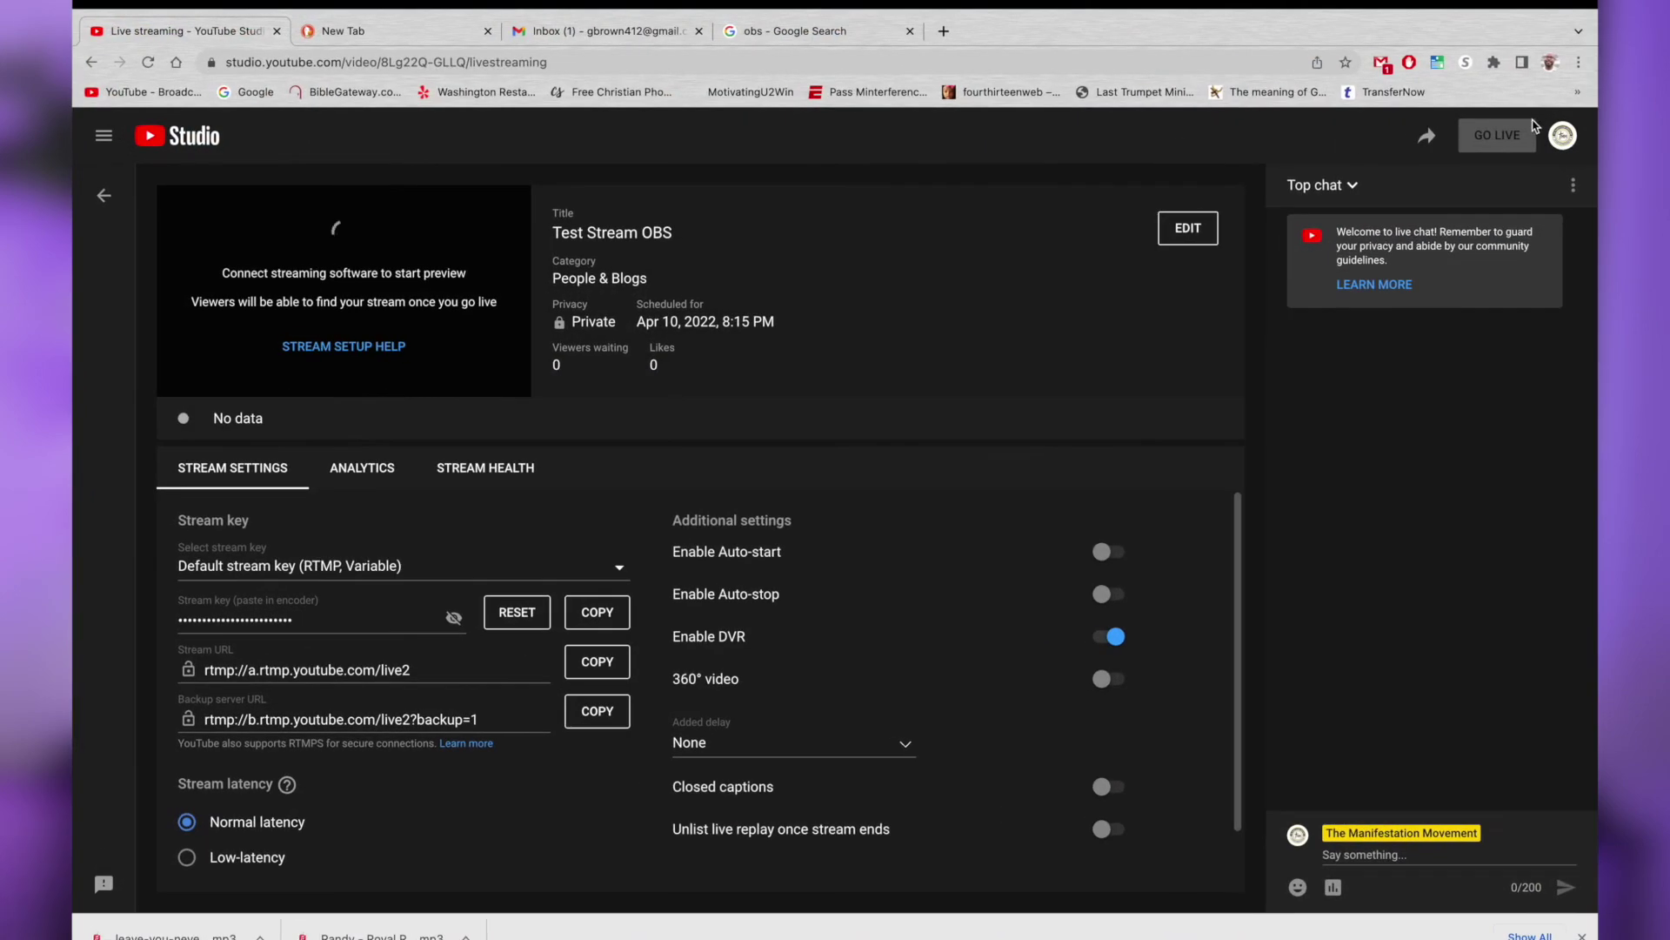